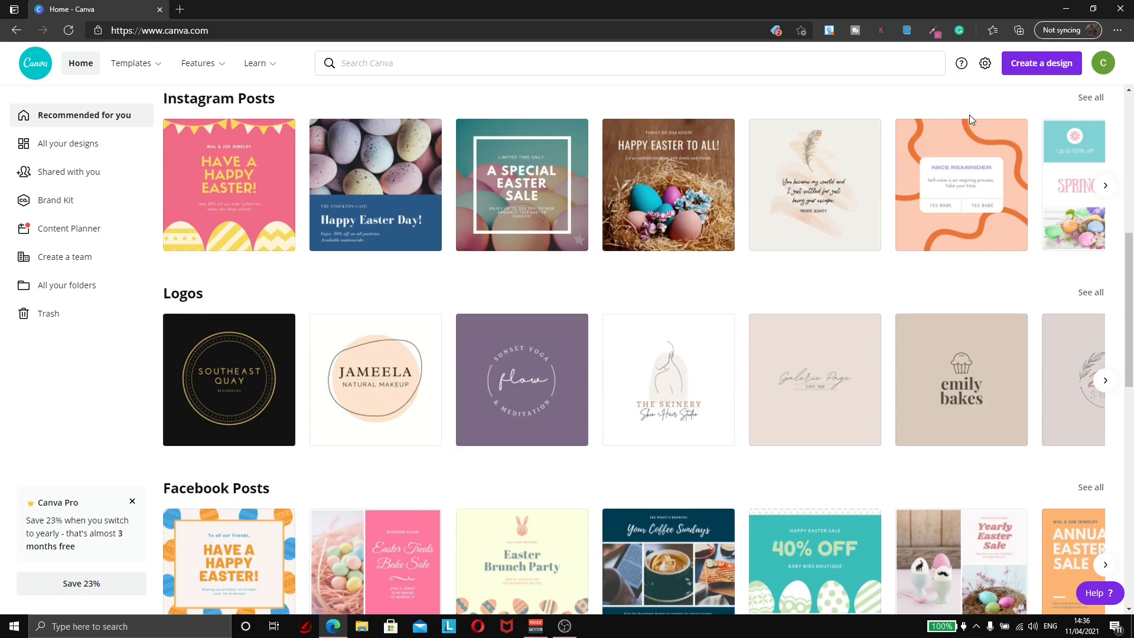
# Step: Create a blank custom-size design of 8.5 × 11 inches
pyautogui.click(1029, 69)
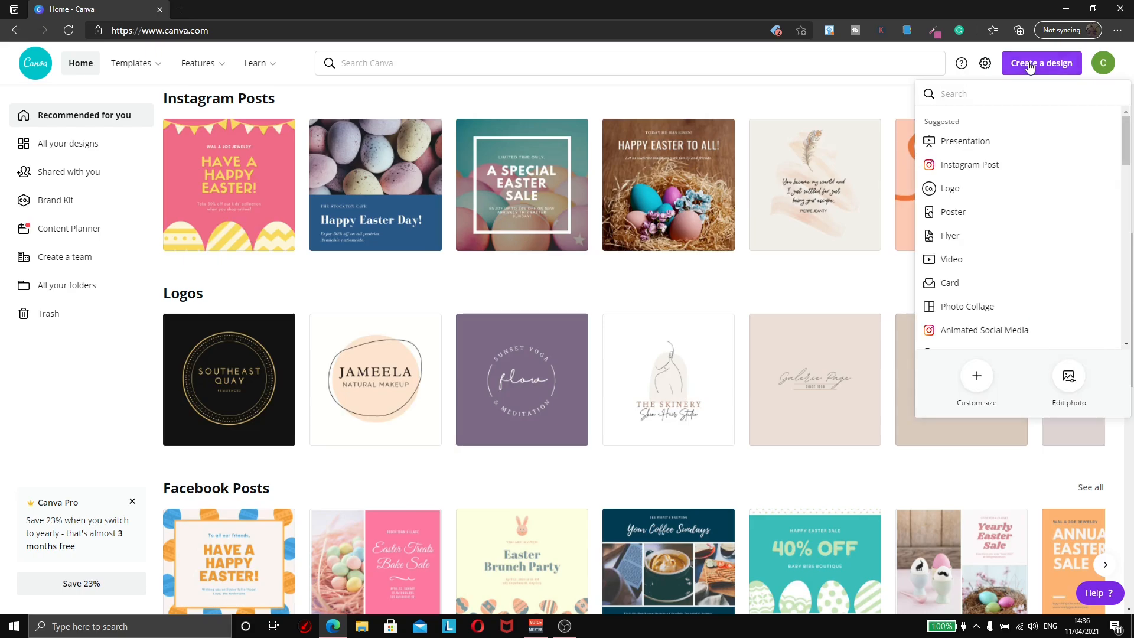
pyautogui.click(983, 387)
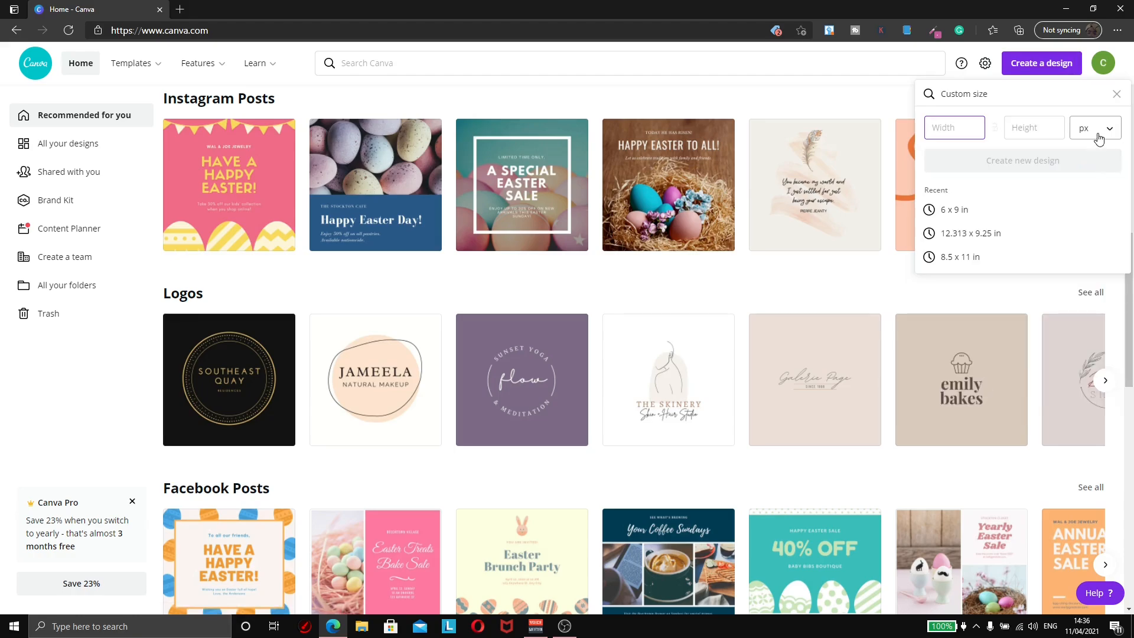
pyautogui.click(1094, 140)
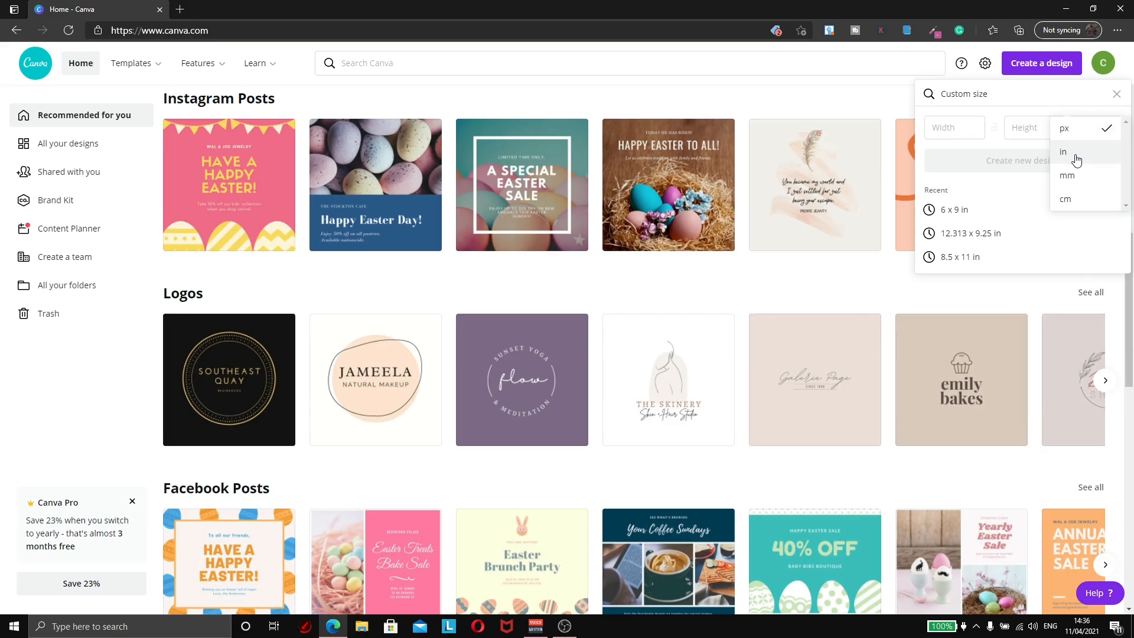
pyautogui.click(1066, 151)
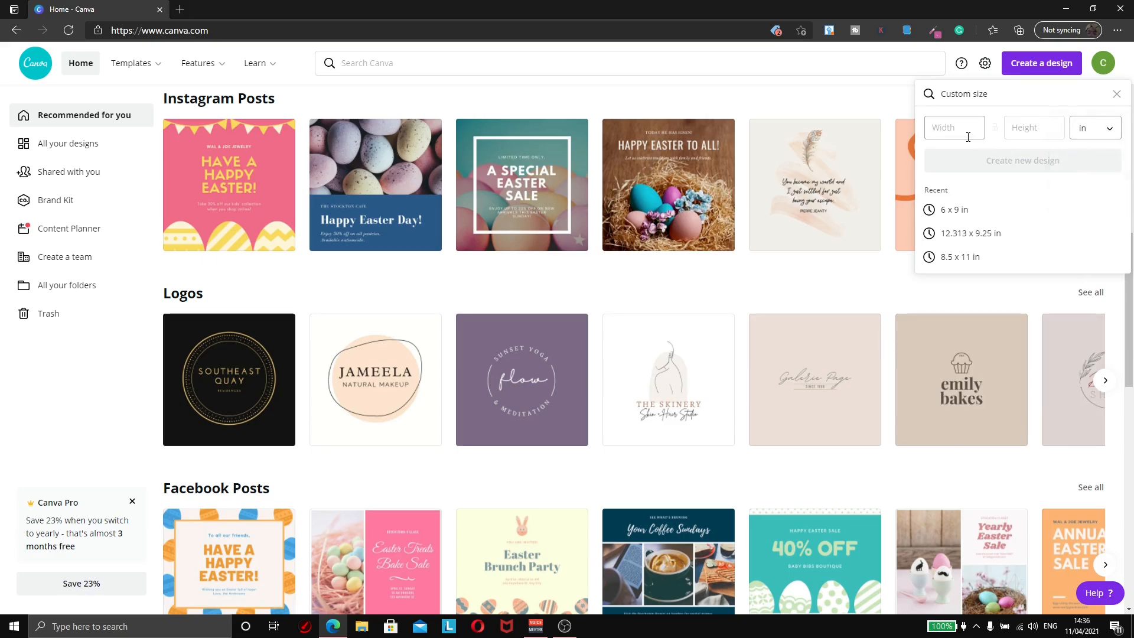
pyautogui.click(948, 129)
pyautogui.write('8.5')
pyautogui.click(1045, 129)
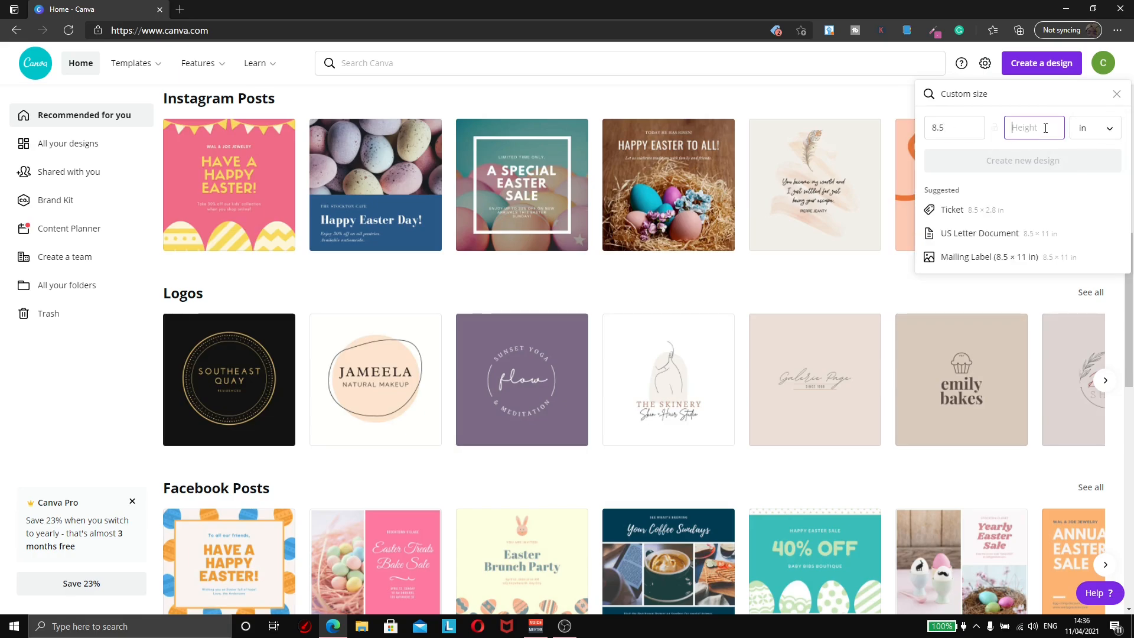
pyautogui.write('11')
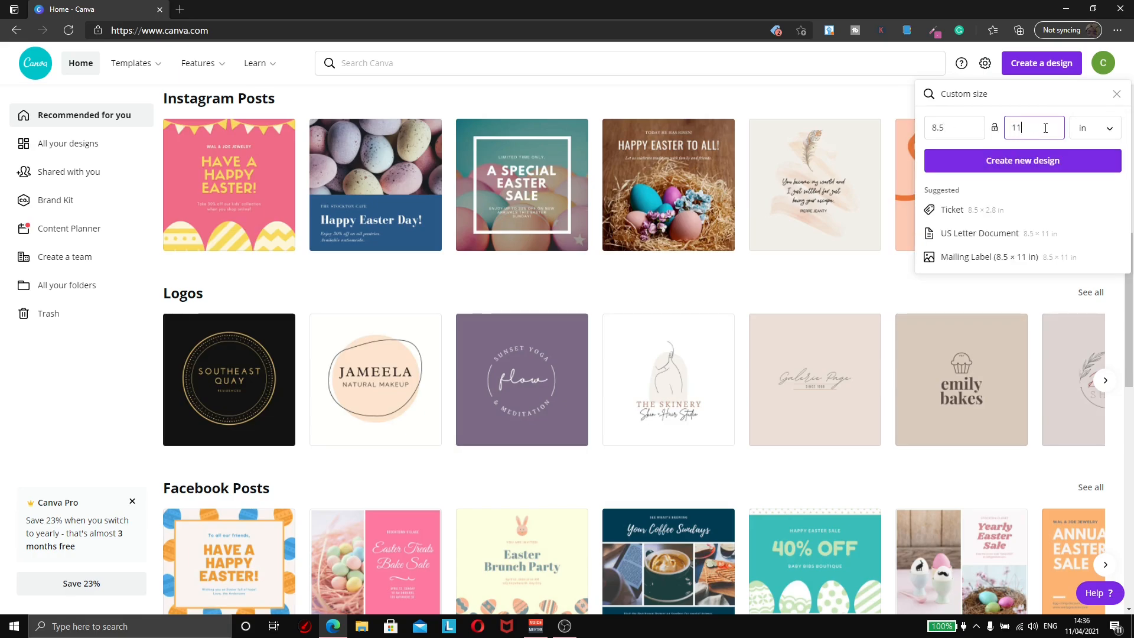
pyautogui.click(1015, 168)
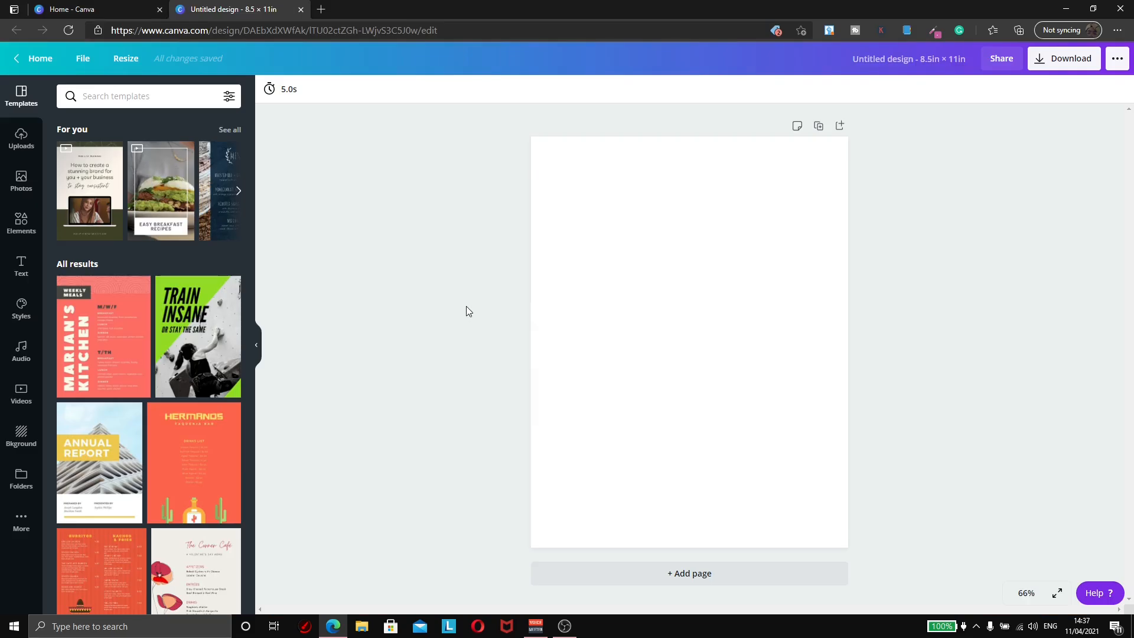
# Step: Go to bookow.com's free resources for the KDP Cover Size Calculator
pyautogui.click(98, 8)
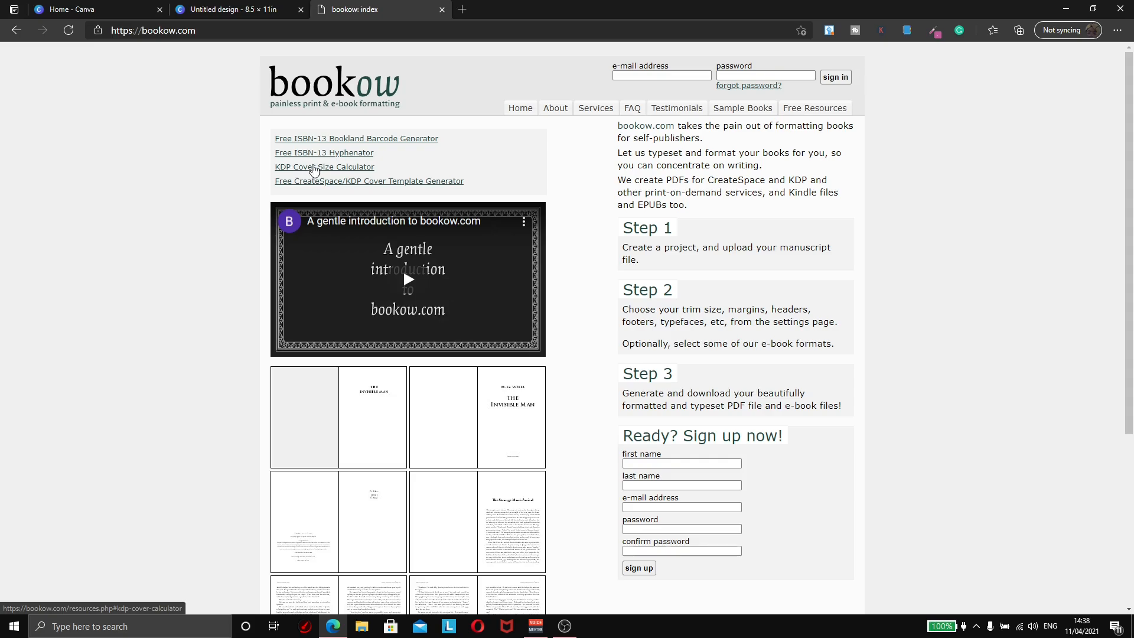
pyautogui.click(299, 171)
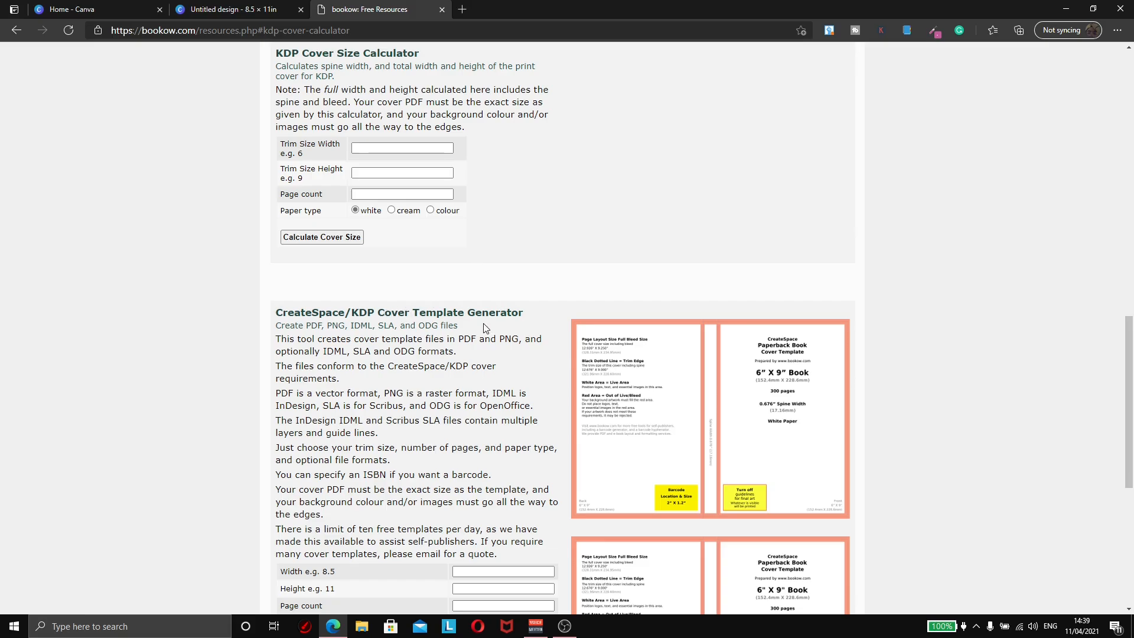
# Step: Fill bookow's Cover Template Generator with width 8.5, height 11 and 35 pages
pyautogui.scroll(-3, 484, 328)
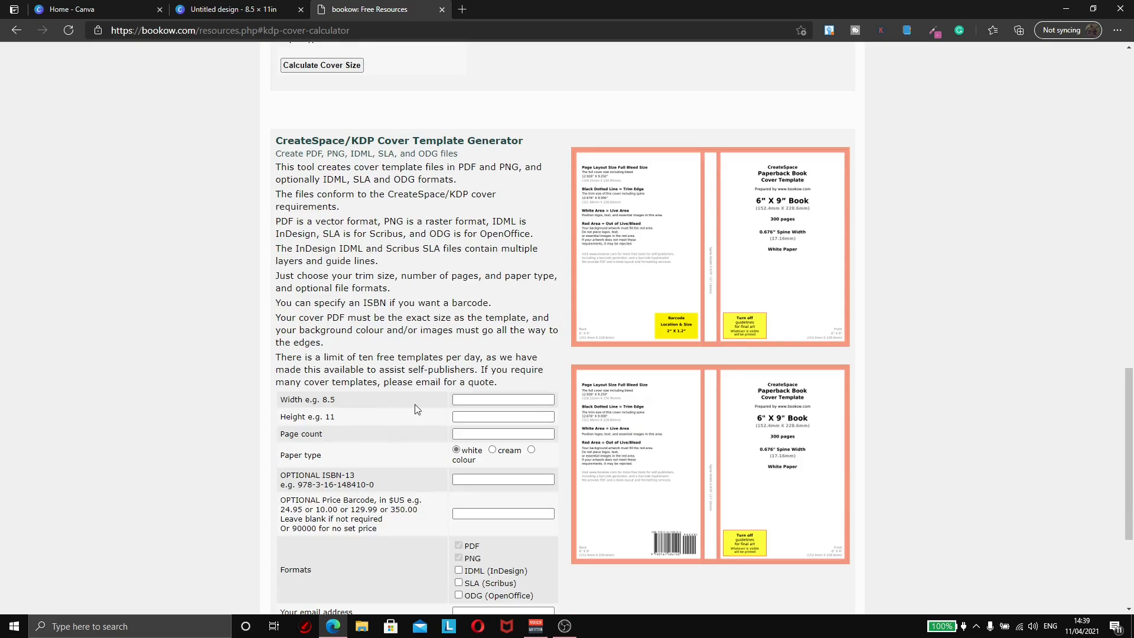
pyautogui.click(473, 400)
pyautogui.click(473, 400)
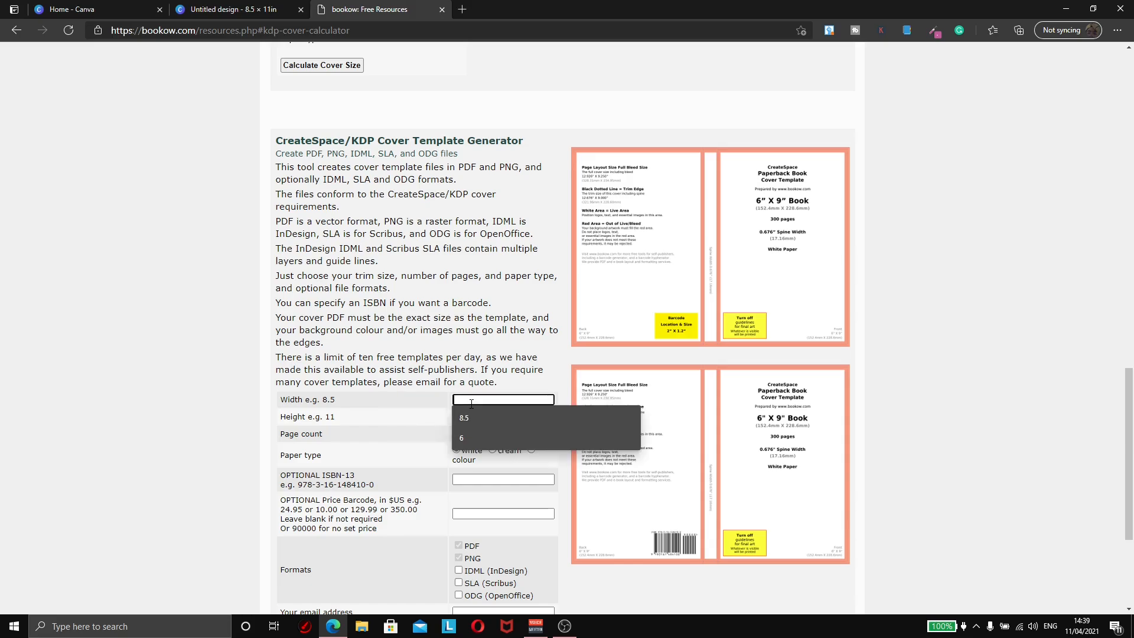
pyautogui.click(472, 416)
pyautogui.click(469, 417)
pyautogui.click(464, 435)
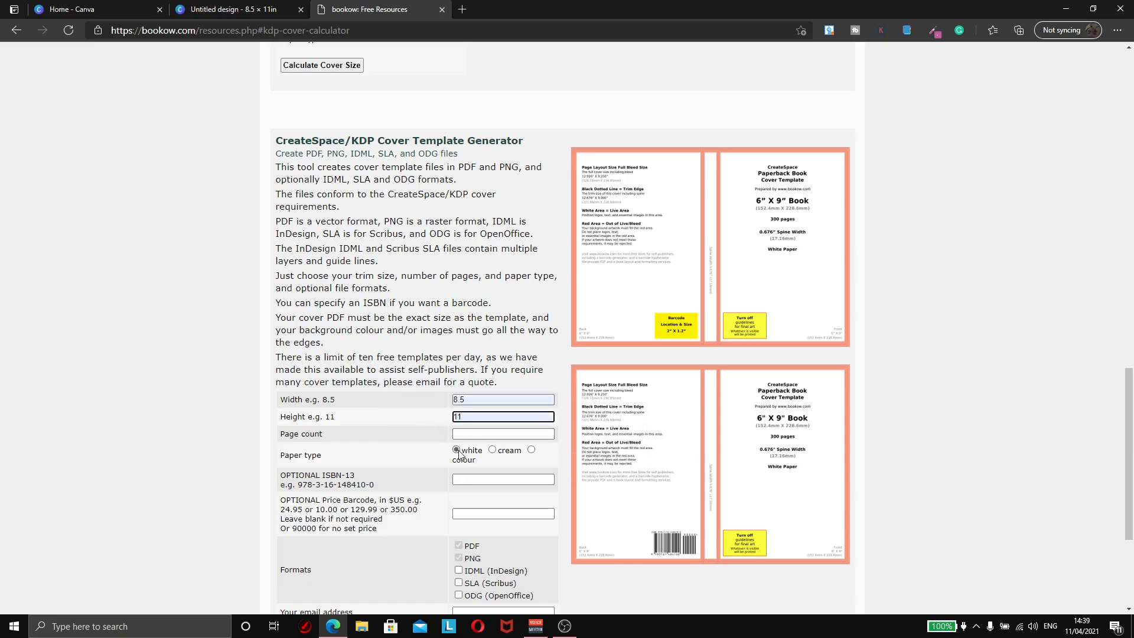
pyautogui.click(469, 435)
pyautogui.click(423, 439)
pyautogui.click(471, 435)
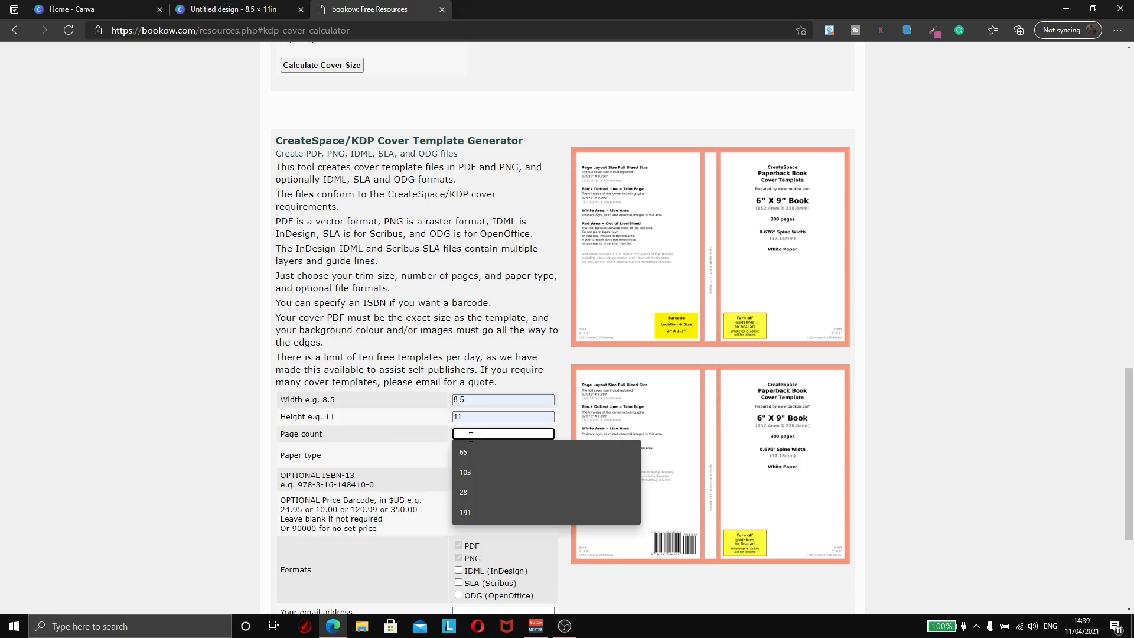
pyautogui.write('35')
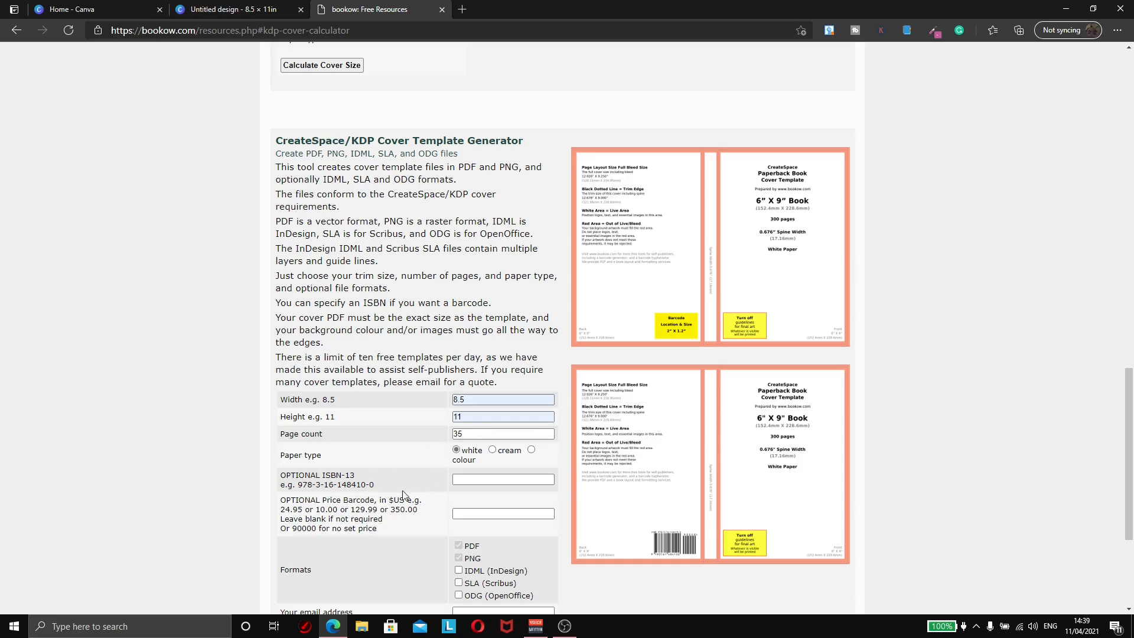
pyautogui.scroll(-2, 386, 483)
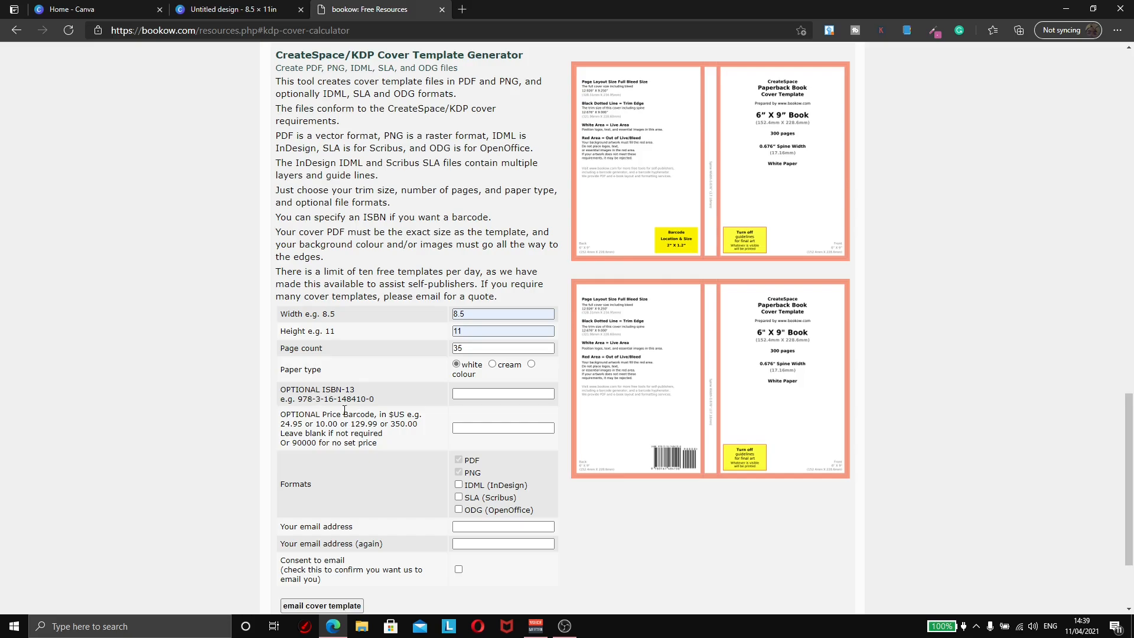
pyautogui.scroll(-2, 344, 437)
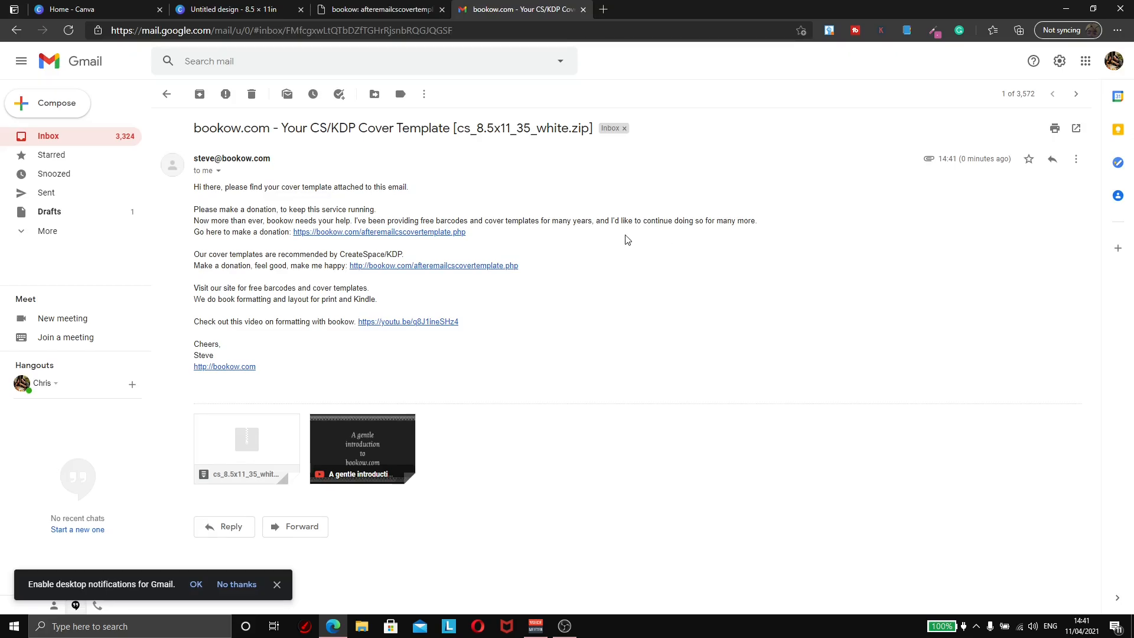
# Step: Download the cs_8.5x11_35_white.zip template attachment from the Gmail message
pyautogui.moveTo(248, 436)
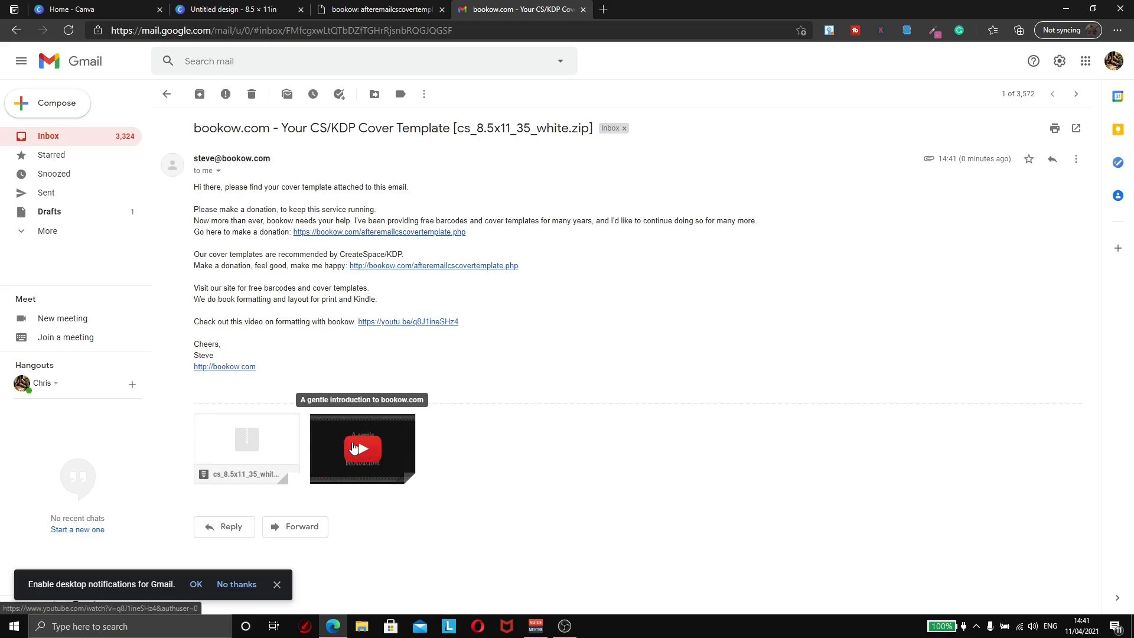
pyautogui.moveTo(216, 472)
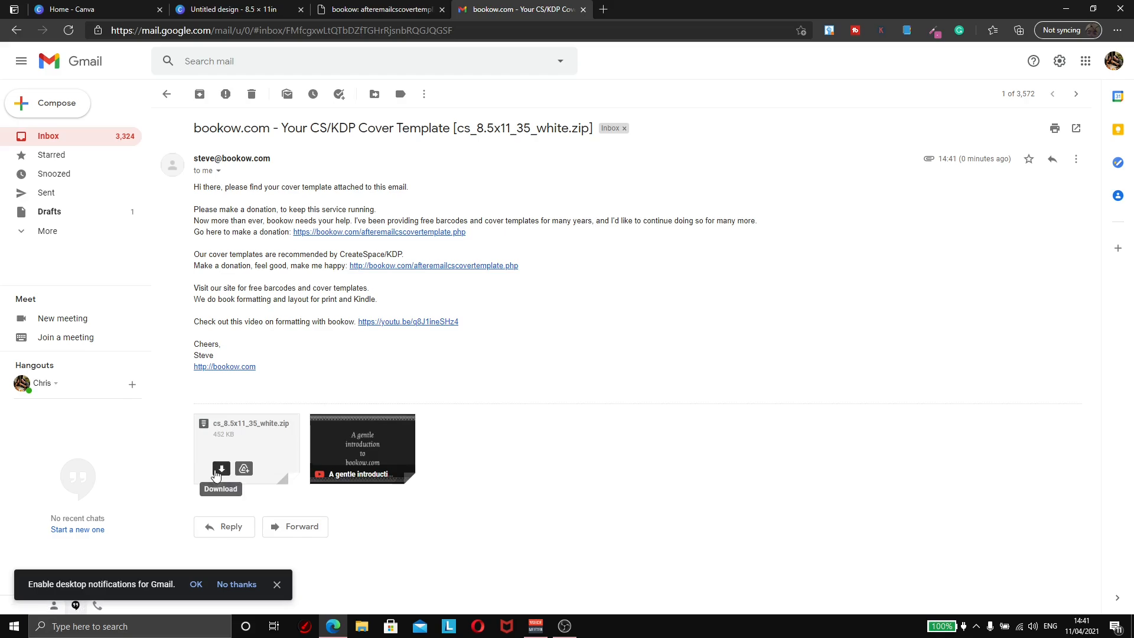
pyautogui.click(219, 469)
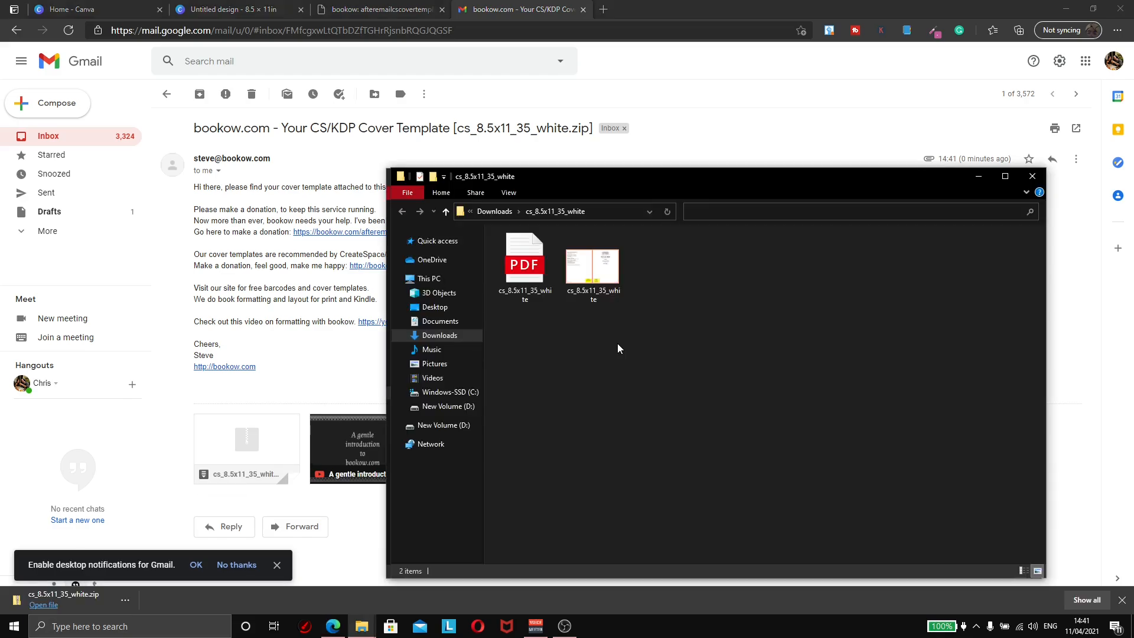
# Step: View cs_8.5x11_35_white.png in Photos to read its 17.329 × 11.250 in size
pyautogui.doubleClick(605, 277)
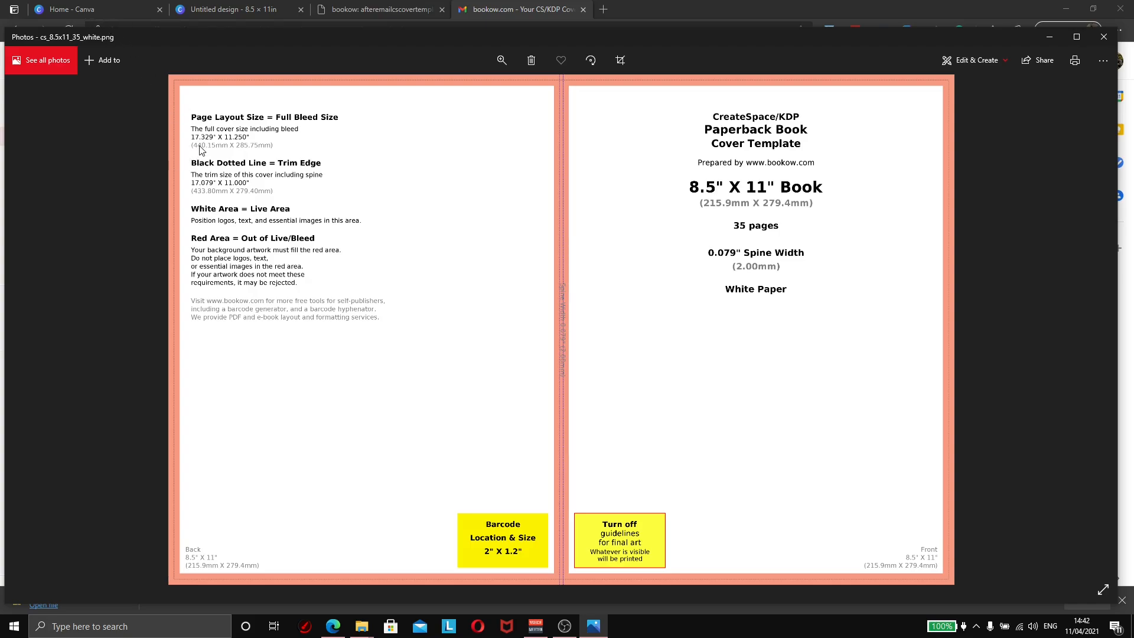
# Step: Create a 17.329 × 11.25 in design, rechecking the template's dimensions in Photos
pyautogui.click(87, 8)
pyautogui.click(967, 135)
pyautogui.write('17')
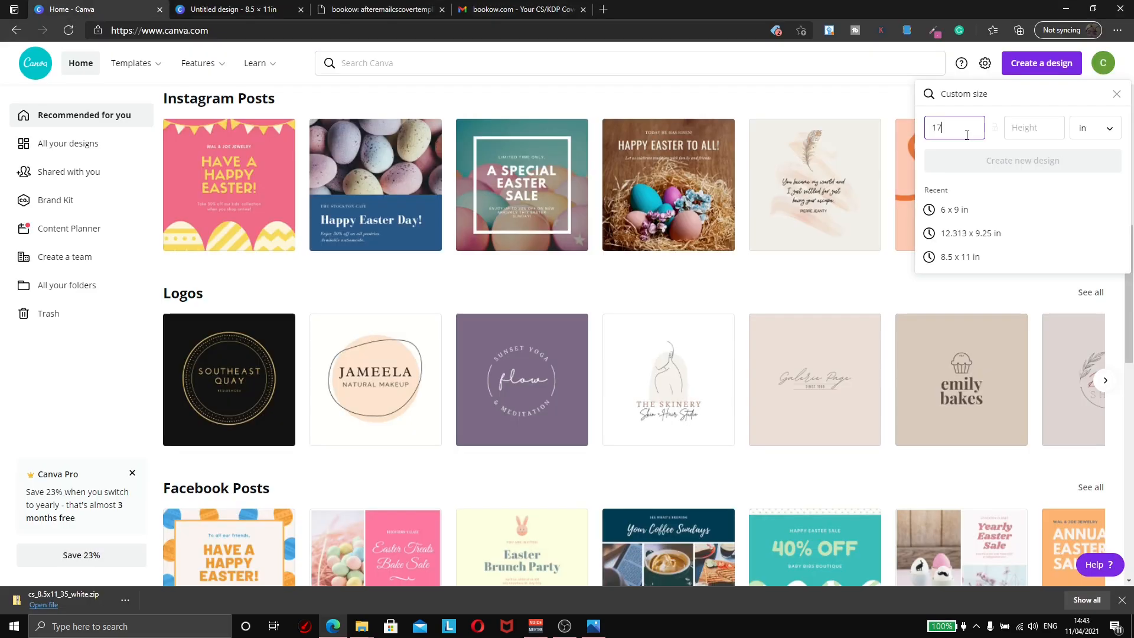
pyautogui.write('.329')
pyautogui.click(1020, 127)
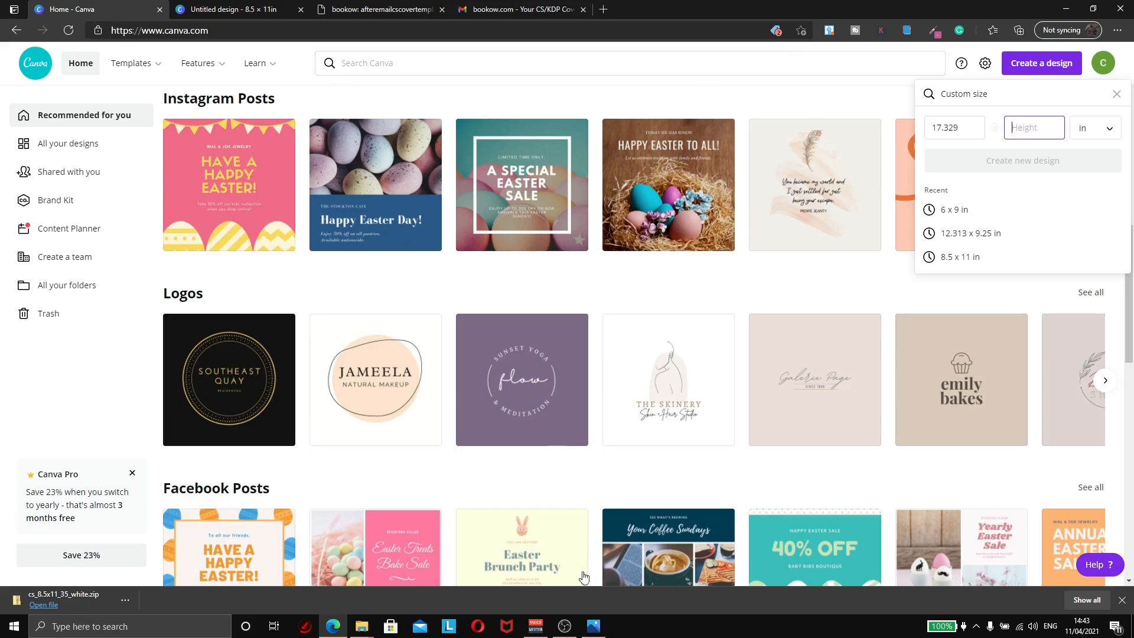
pyautogui.click(594, 626)
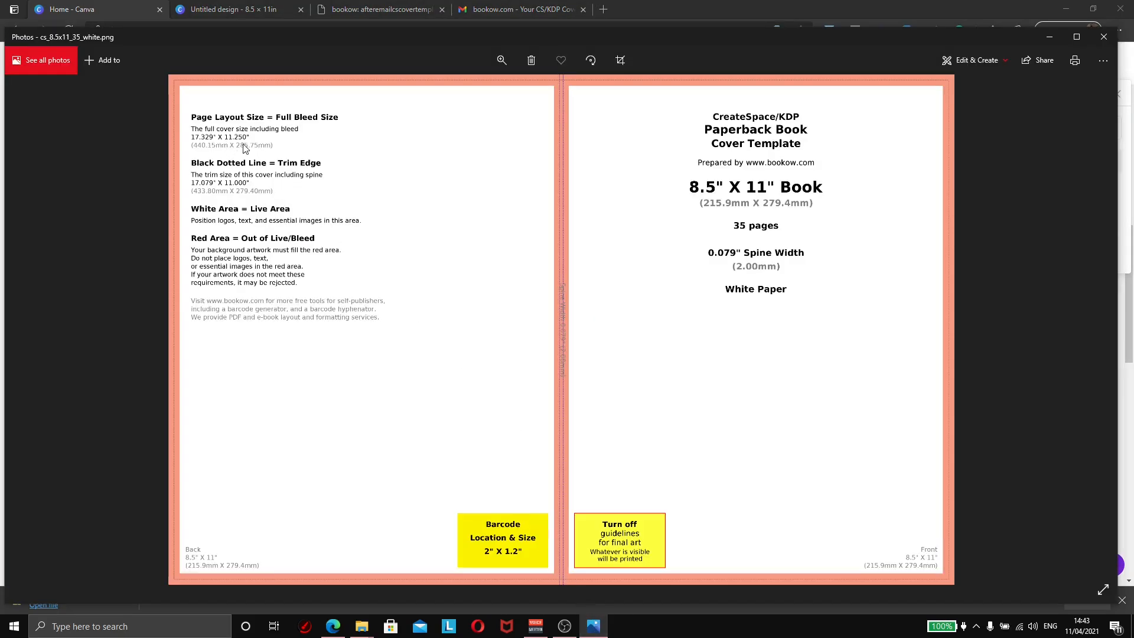
pyautogui.click(142, 10)
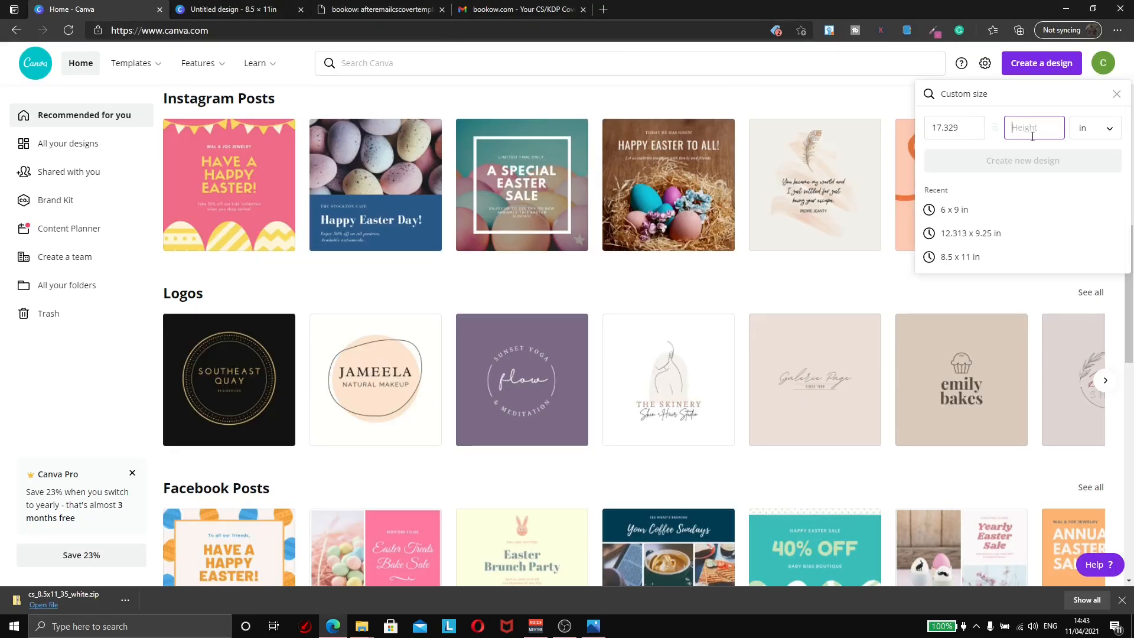
pyautogui.write('11.25')
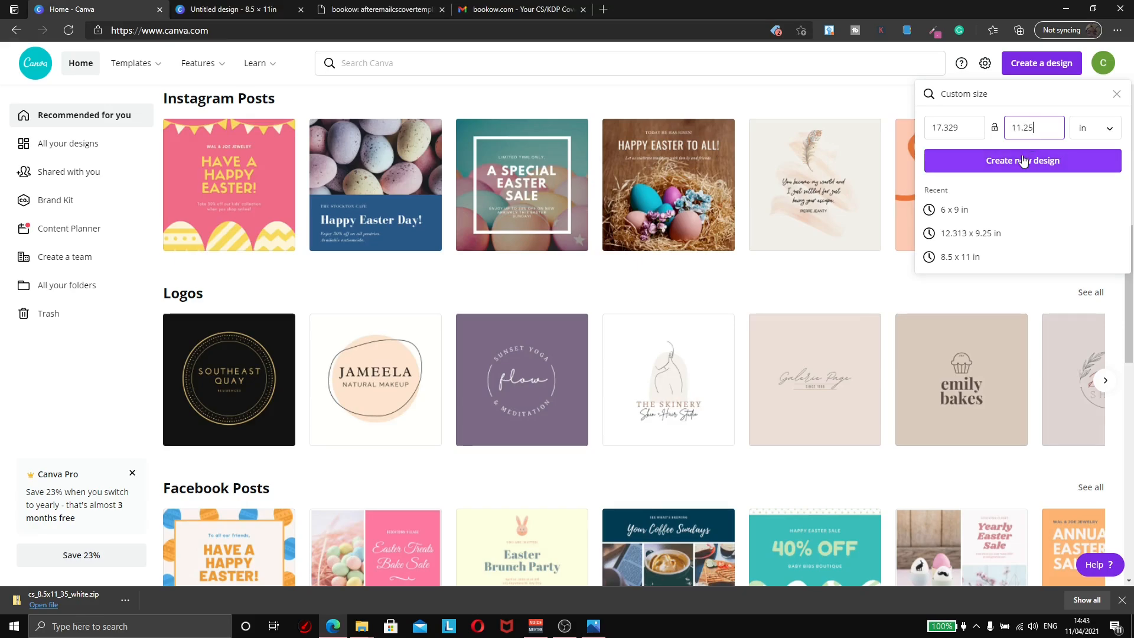
pyautogui.click(1024, 162)
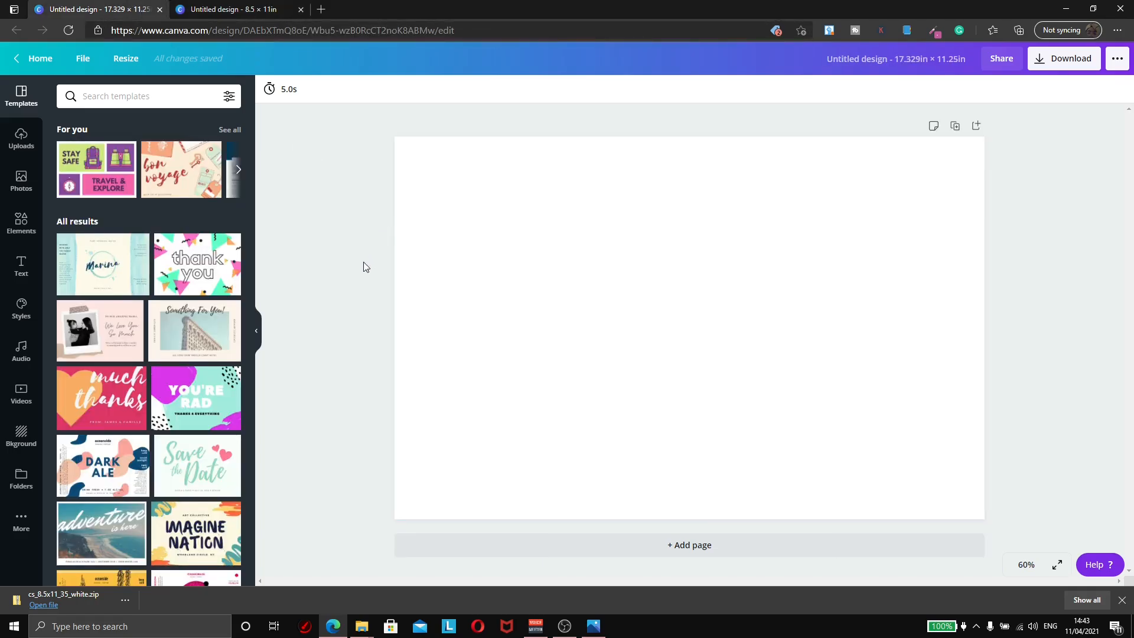
# Step: Return to the wraparound design tab and bring up the template PNG from Photos
pyautogui.click(262, 15)
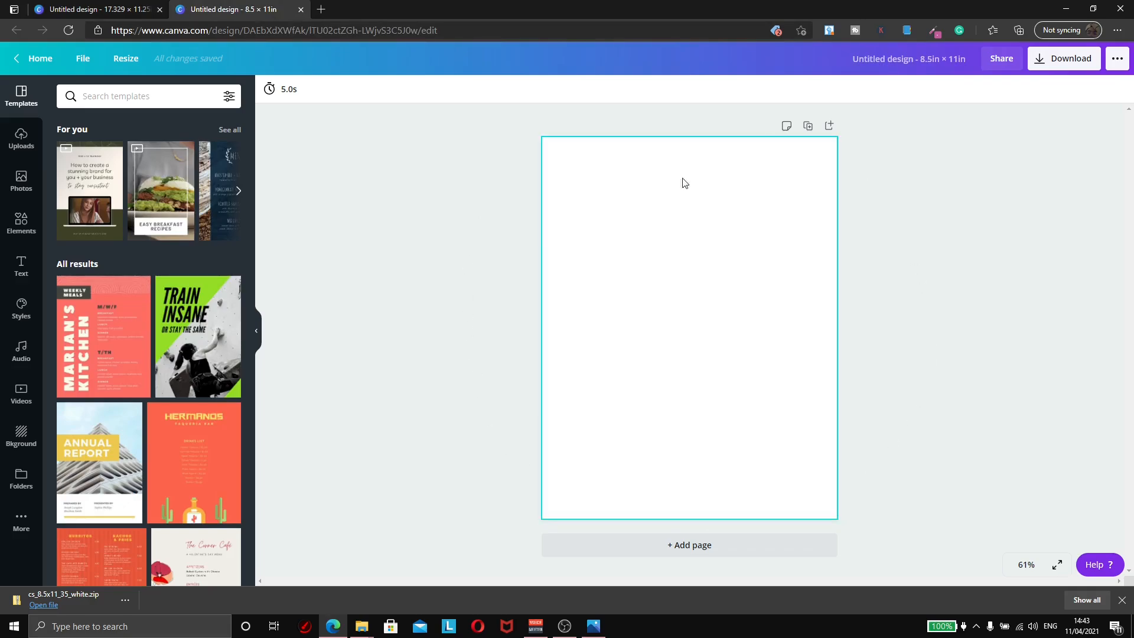
pyautogui.click(66, 5)
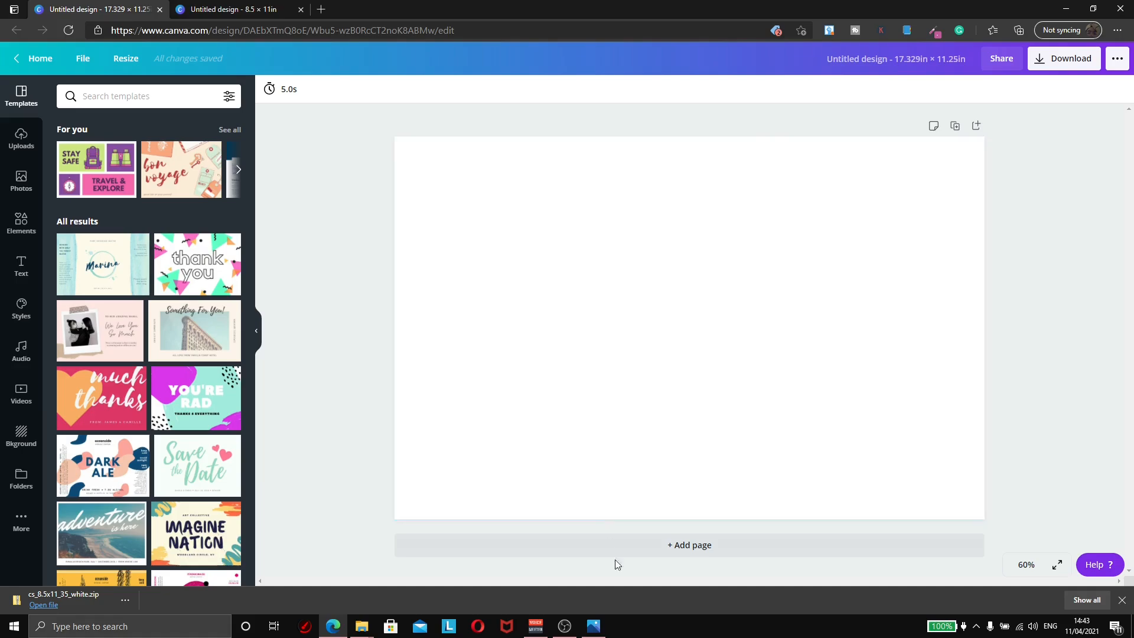
pyautogui.click(594, 626)
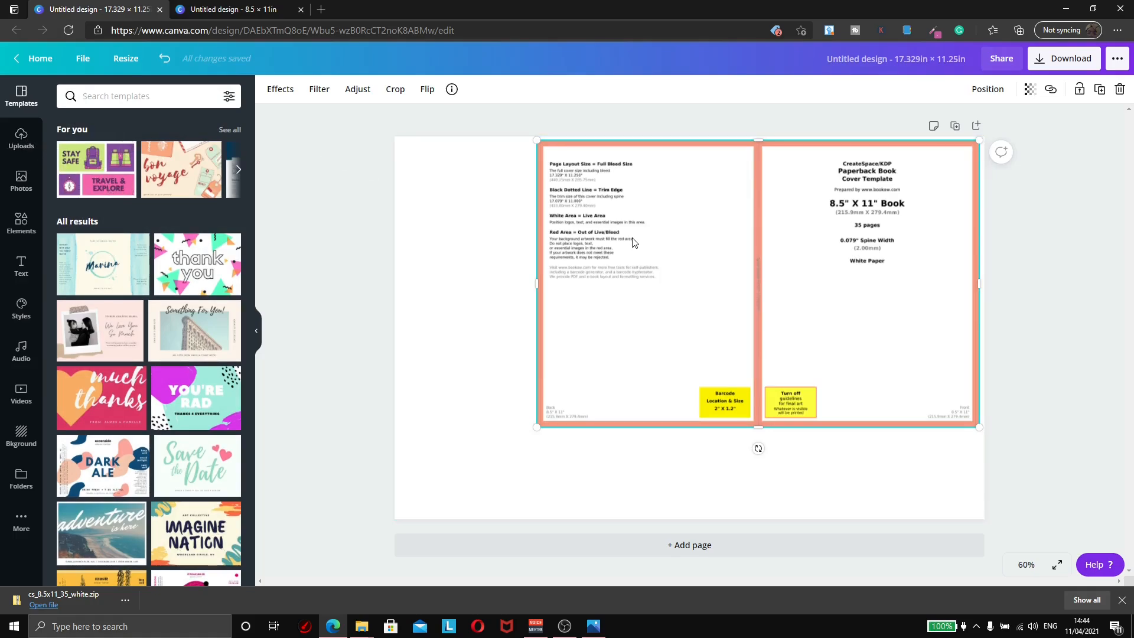
# Step: Position and enlarge the template image to cover the whole wraparound page, then deselect it
pyautogui.moveTo(633, 242); pyautogui.dragTo(677, 239)
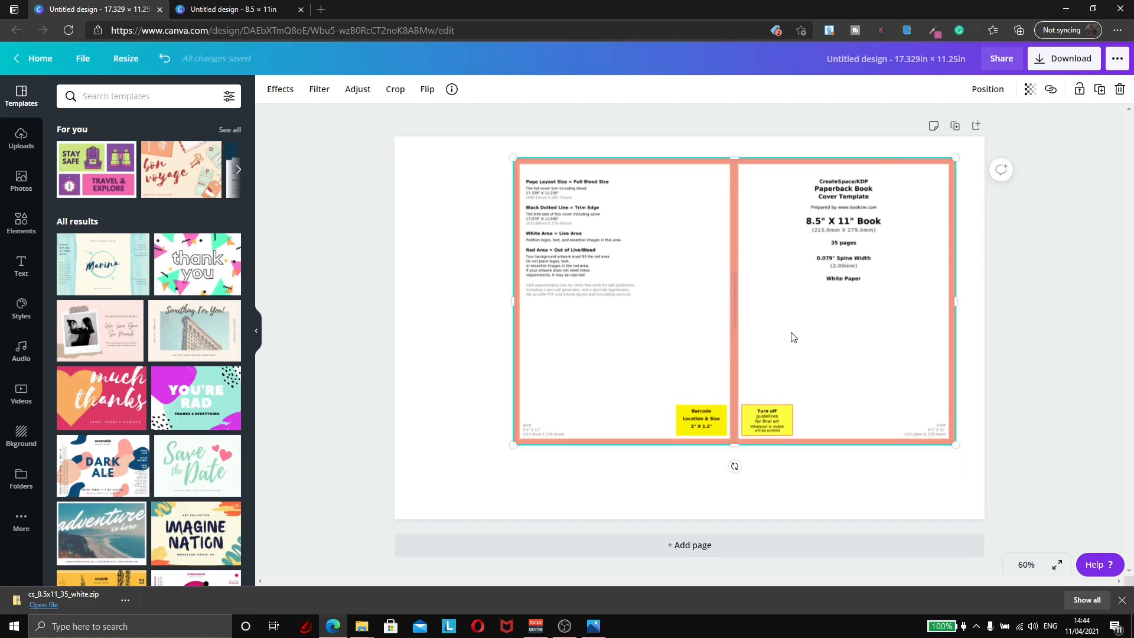
pyautogui.moveTo(790, 334)
pyautogui.mouseDown()
pyautogui.moveTo(811, 323)
pyautogui.moveTo(803, 319)
pyautogui.mouseUp()
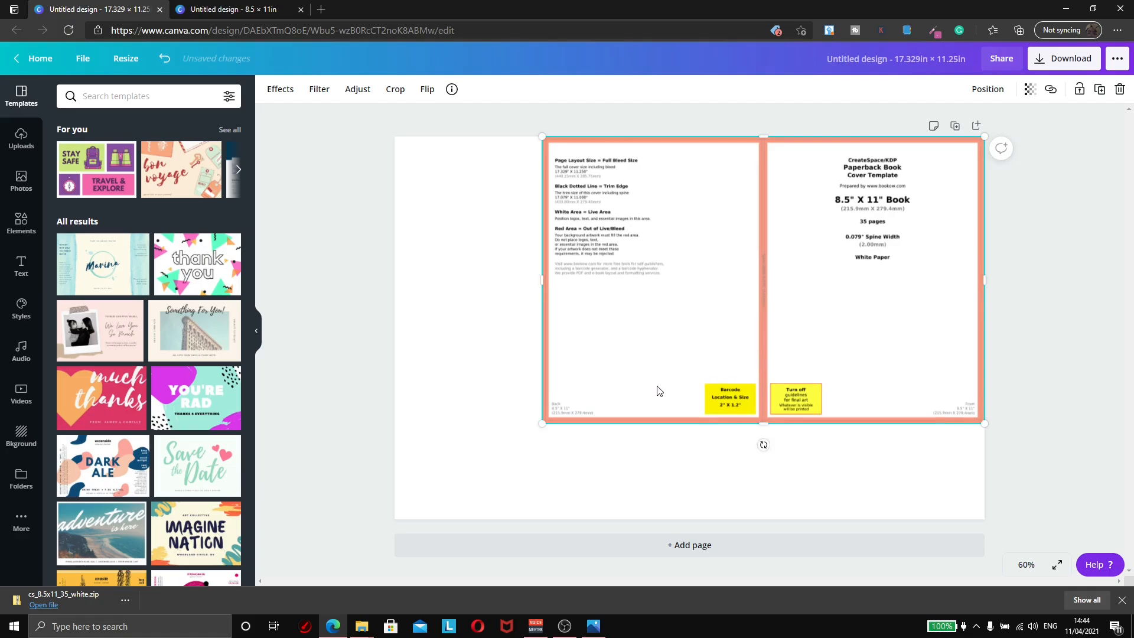
pyautogui.moveTo(542, 423); pyautogui.dragTo(396, 521)
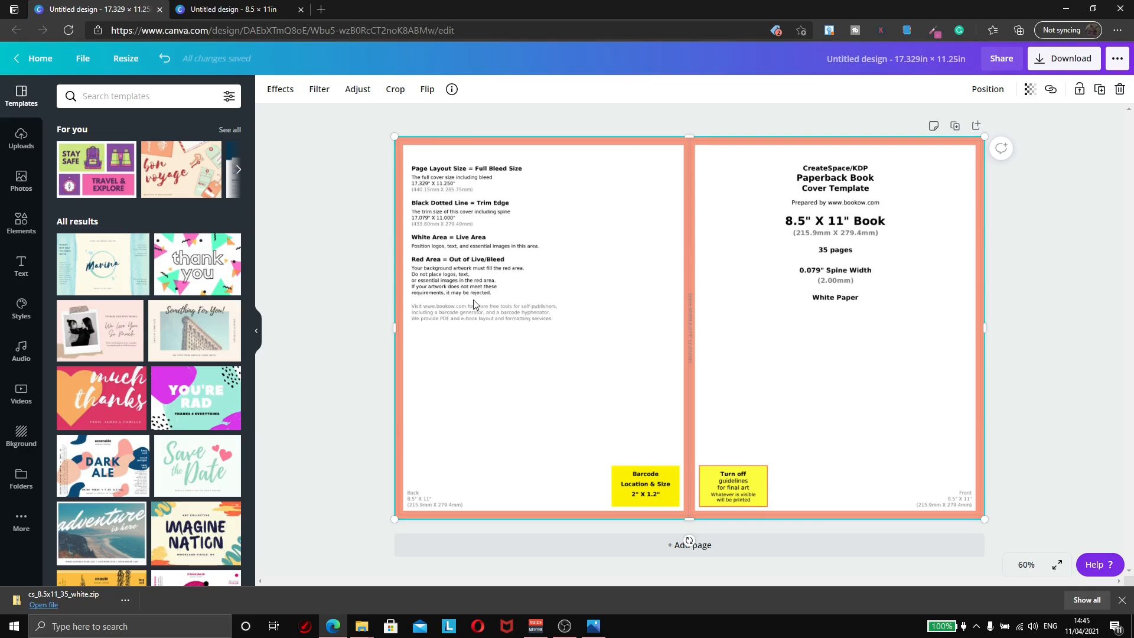
pyautogui.press('Escape')
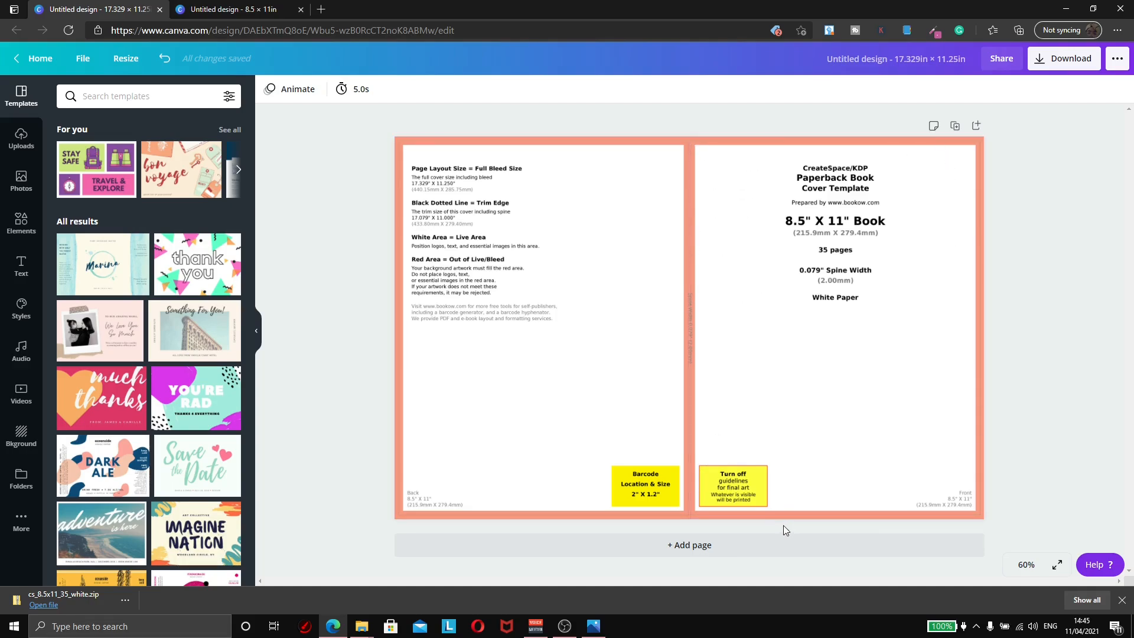
# Step: Leave the 8.5 × 11 in design and open a new tab for Amazon's keto cookbooks
pyautogui.click(248, 9)
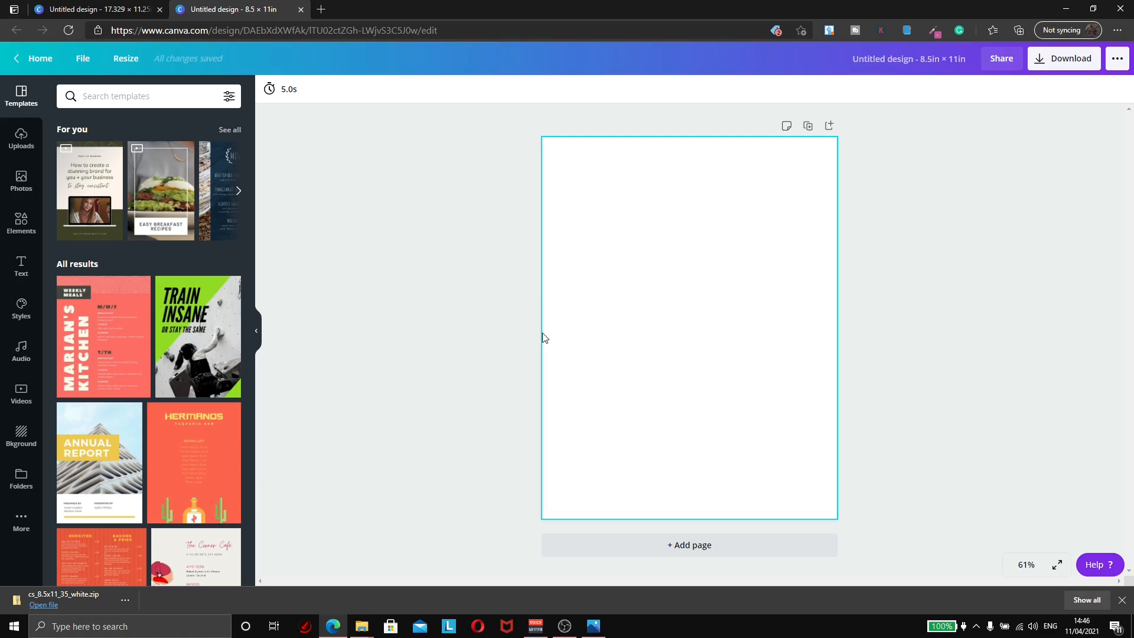
pyautogui.click(321, 13)
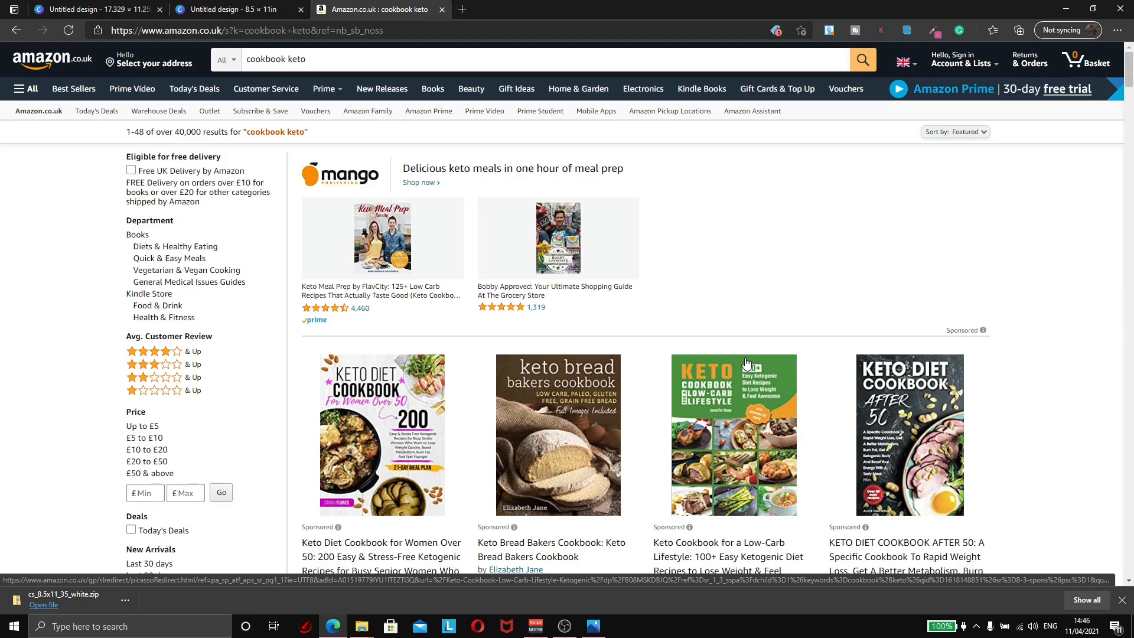
pyautogui.moveTo(522, 364)
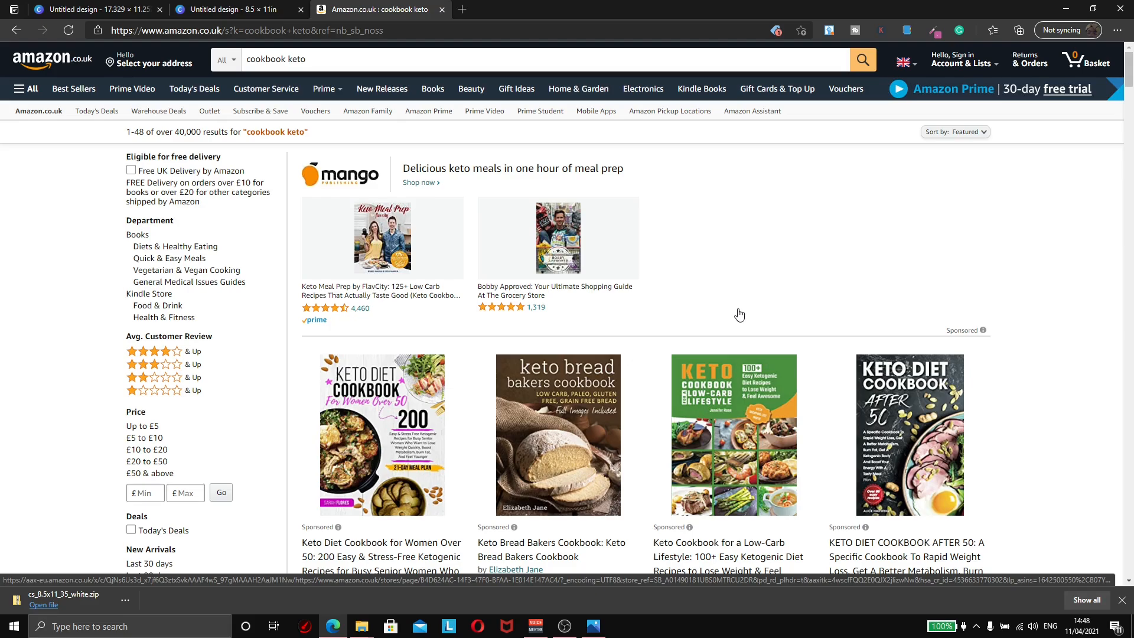
pyautogui.moveTo(694, 376)
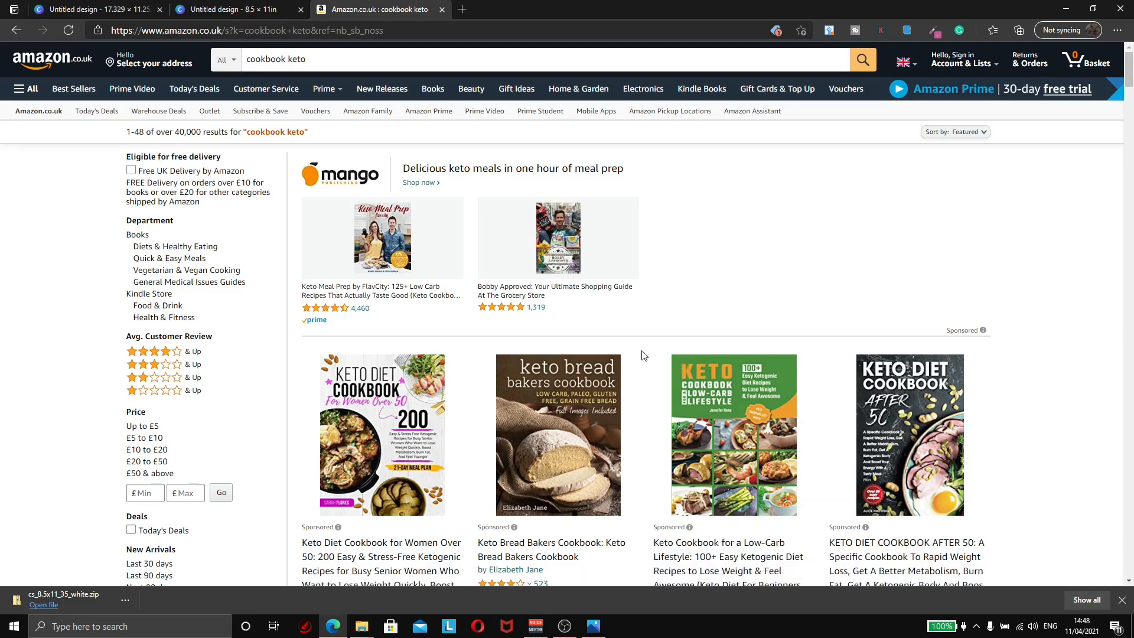
pyautogui.scroll(-3, 644, 355)
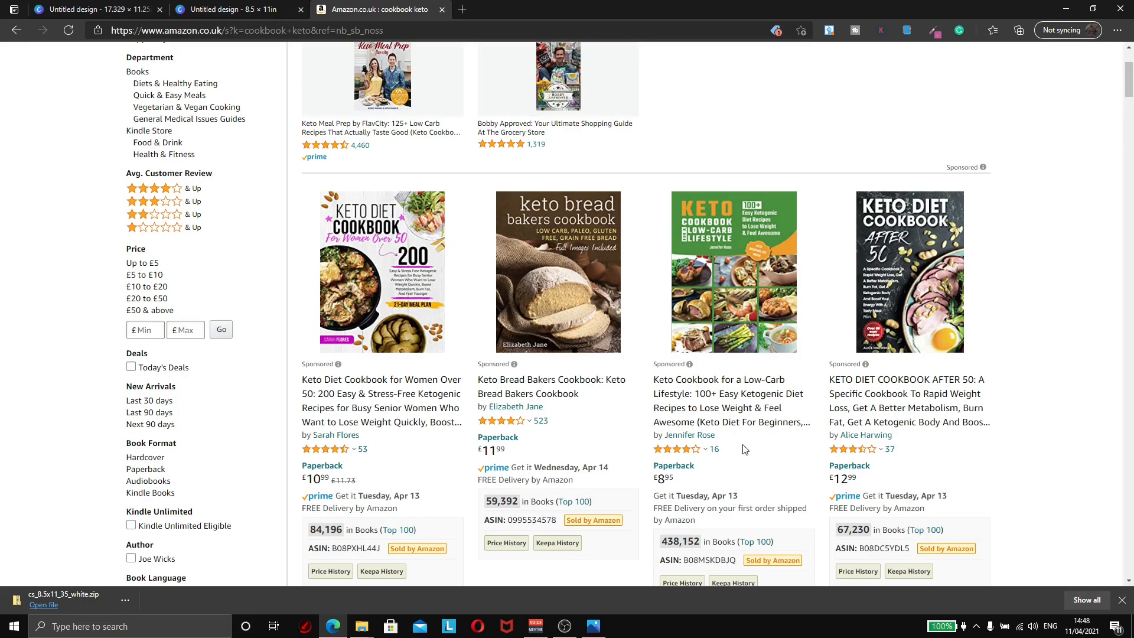
pyautogui.scroll(2, 746, 450)
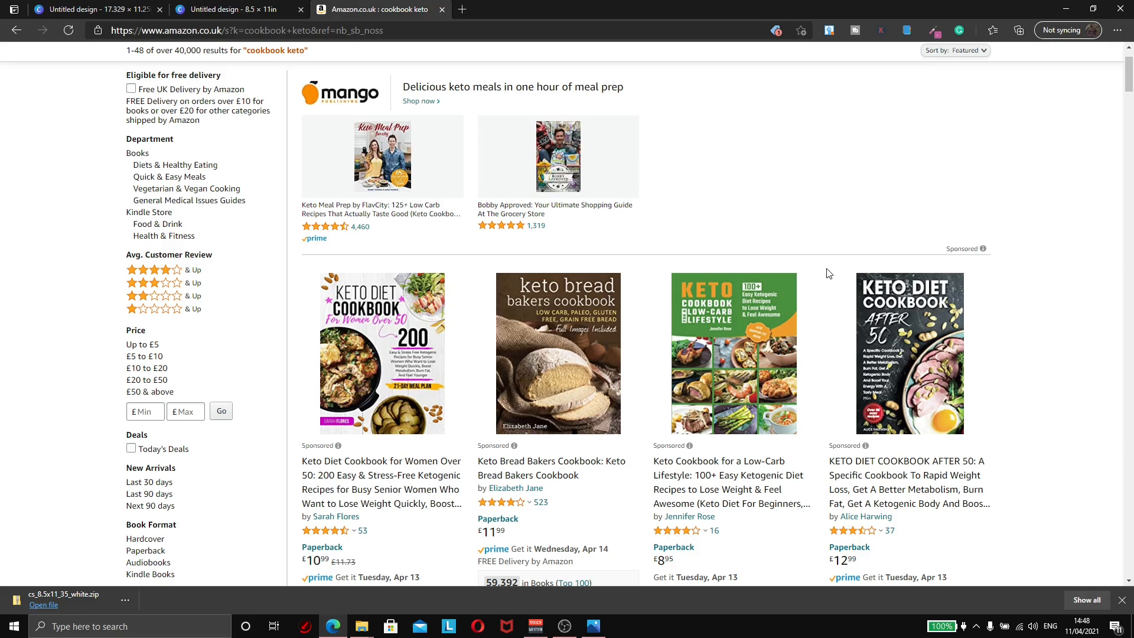
pyautogui.scroll(2, 601, 258)
pyautogui.click(239, 59)
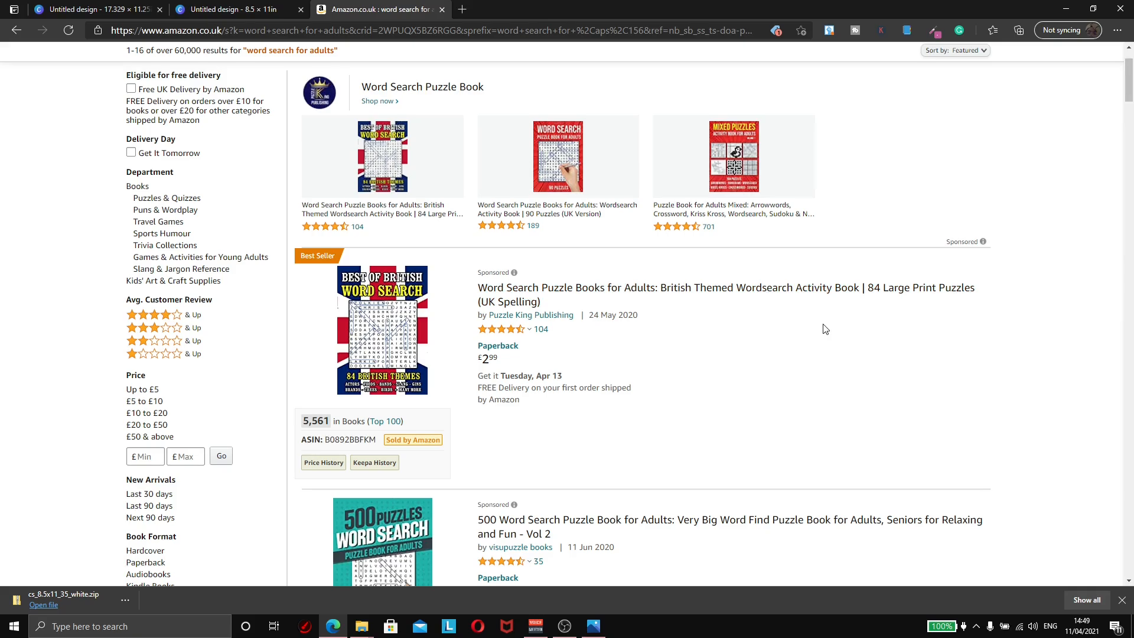
# Step: Inspect the £3.99 large-print word search book's details: 101 pages, 21.59 × 27.94 cm
pyautogui.scroll(-10, 1016, 207)
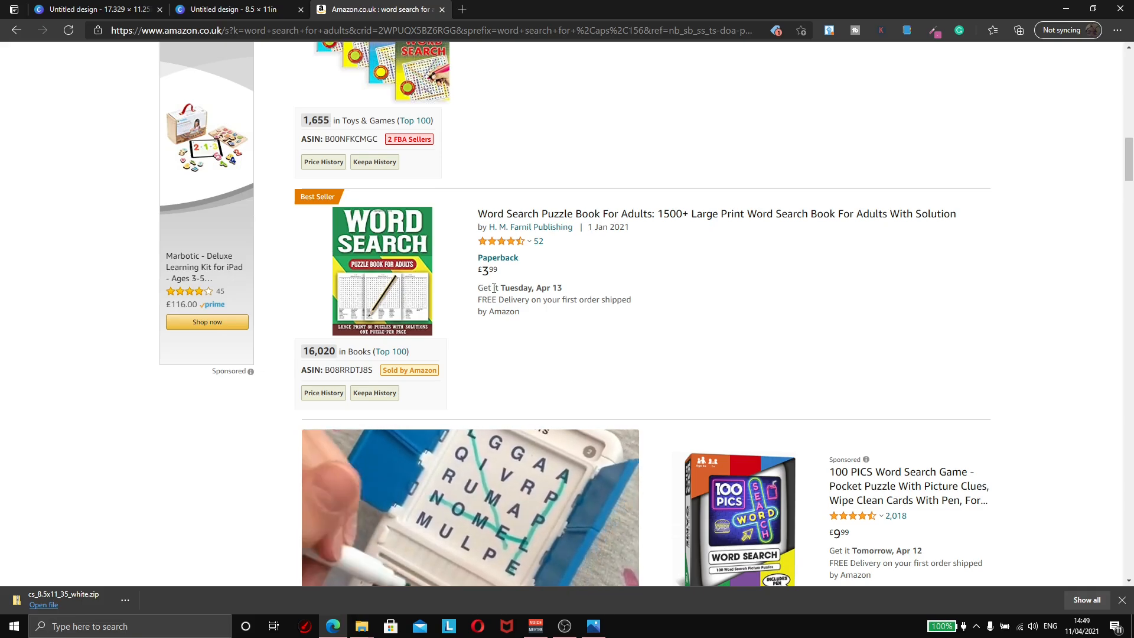
pyautogui.moveTo(365, 241)
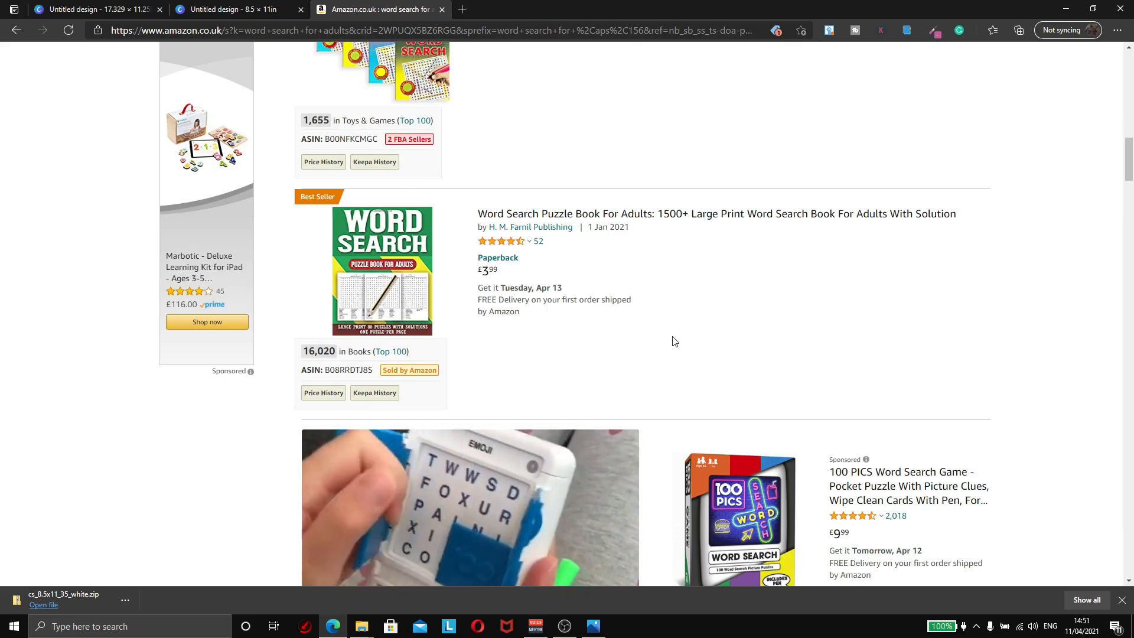
pyautogui.moveTo(413, 230)
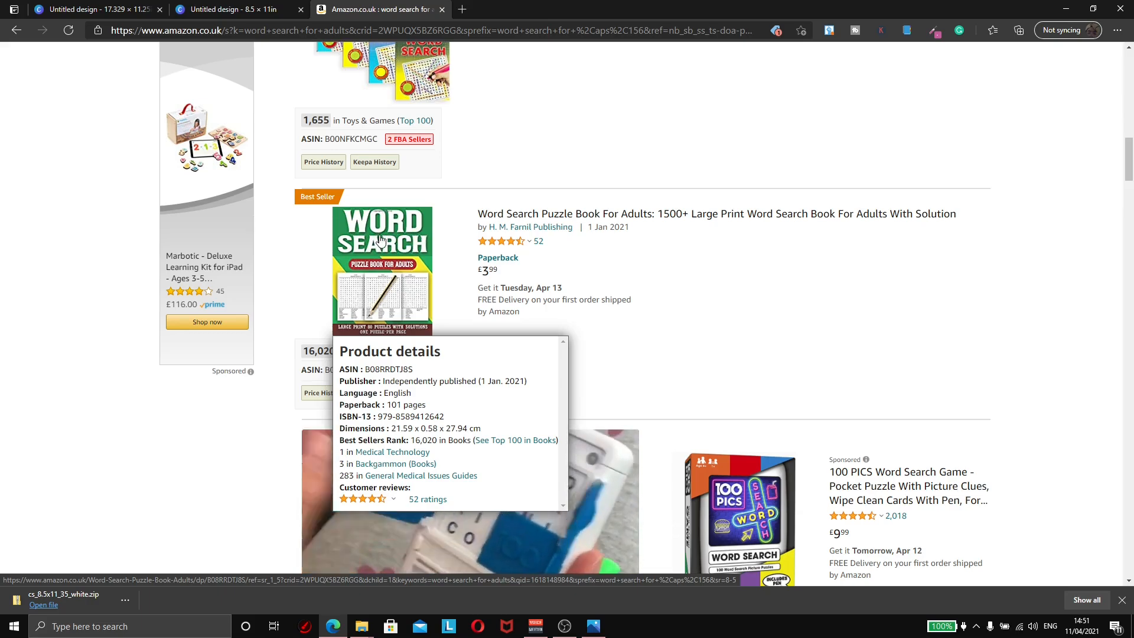
pyautogui.scroll(-1, 1118, 198)
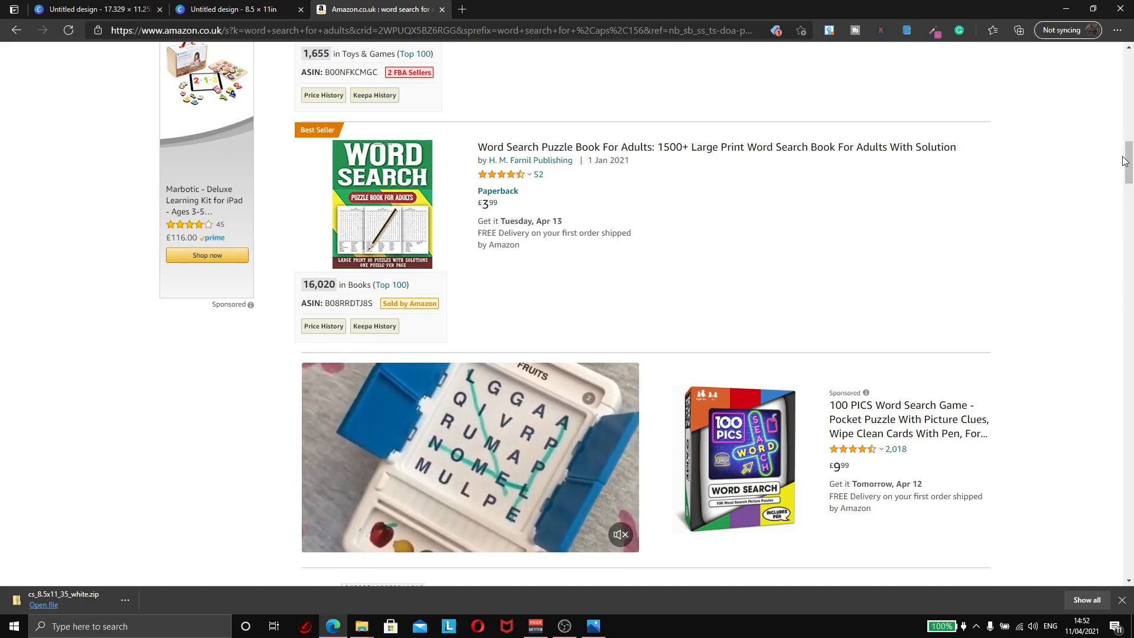
pyautogui.moveTo(1128, 160); pyautogui.dragTo(1131, 304)
pyautogui.moveTo(350, 214)
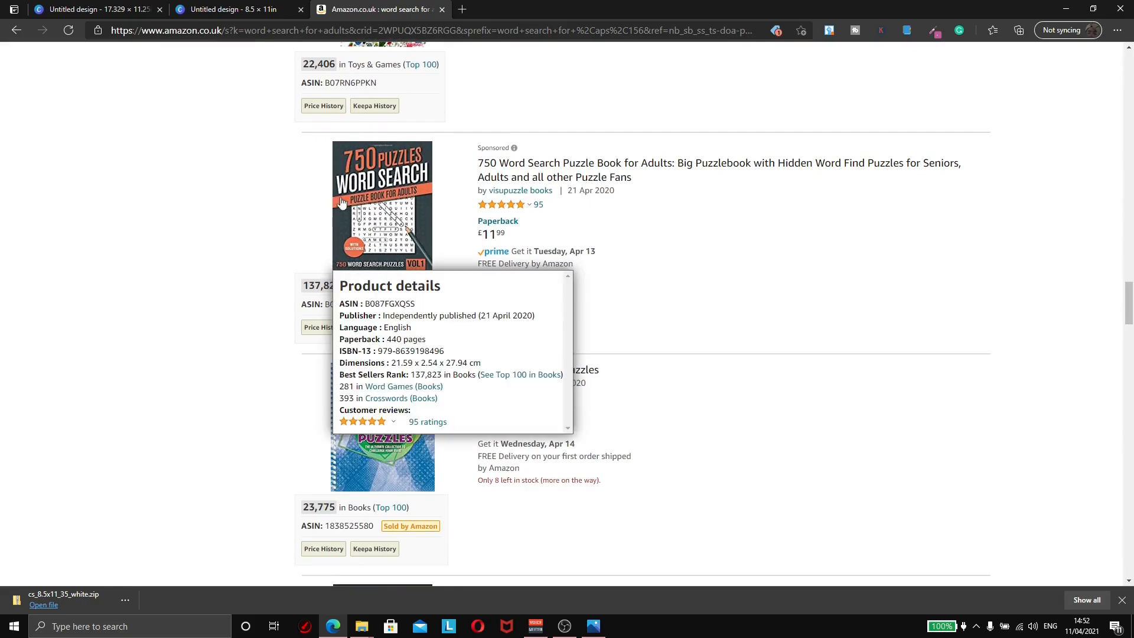
pyautogui.moveTo(1131, 298); pyautogui.dragTo(1130, 380)
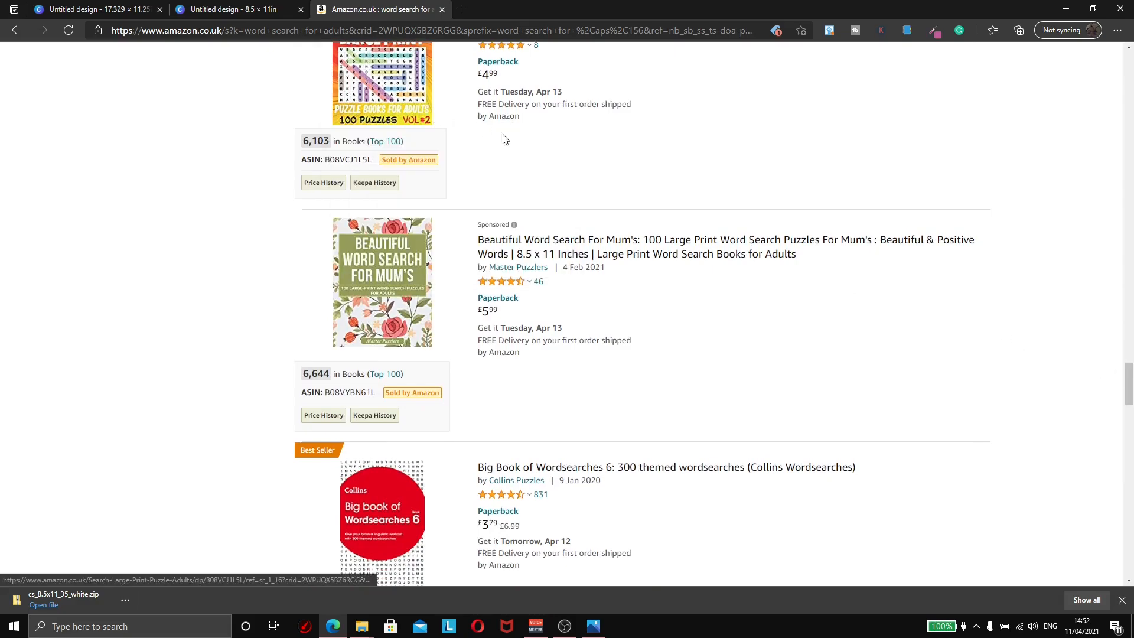
pyautogui.scroll(1, 504, 136)
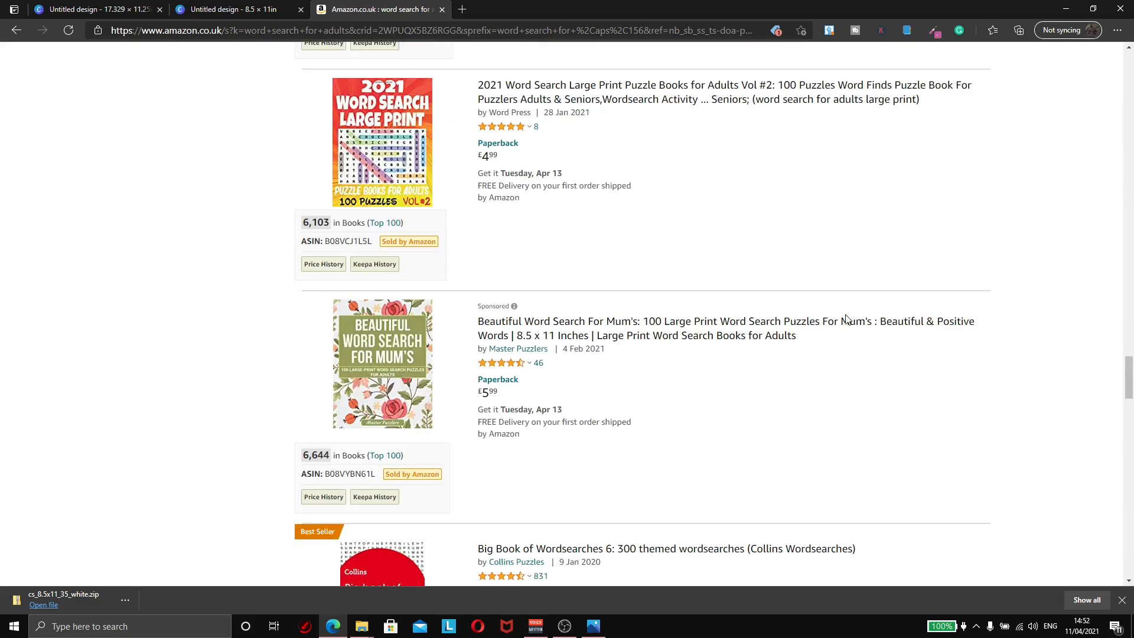
pyautogui.moveTo(414, 175)
pyautogui.moveTo(396, 151)
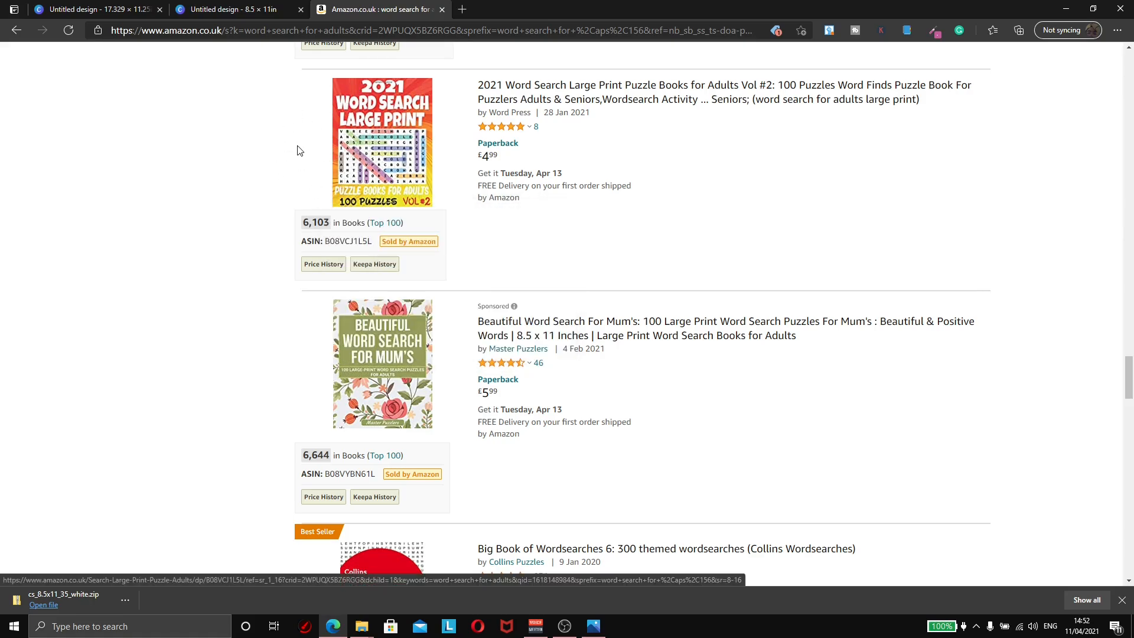
pyautogui.moveTo(353, 145)
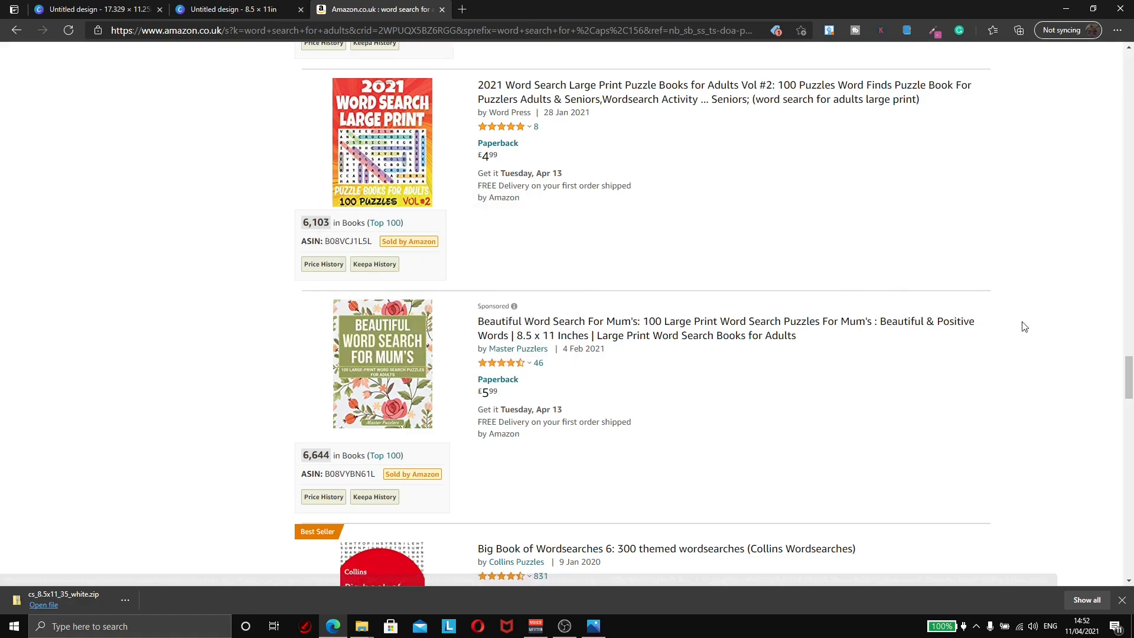
pyautogui.scroll(-1, 1129, 372)
pyautogui.moveTo(1129, 374); pyautogui.dragTo(1124, 418)
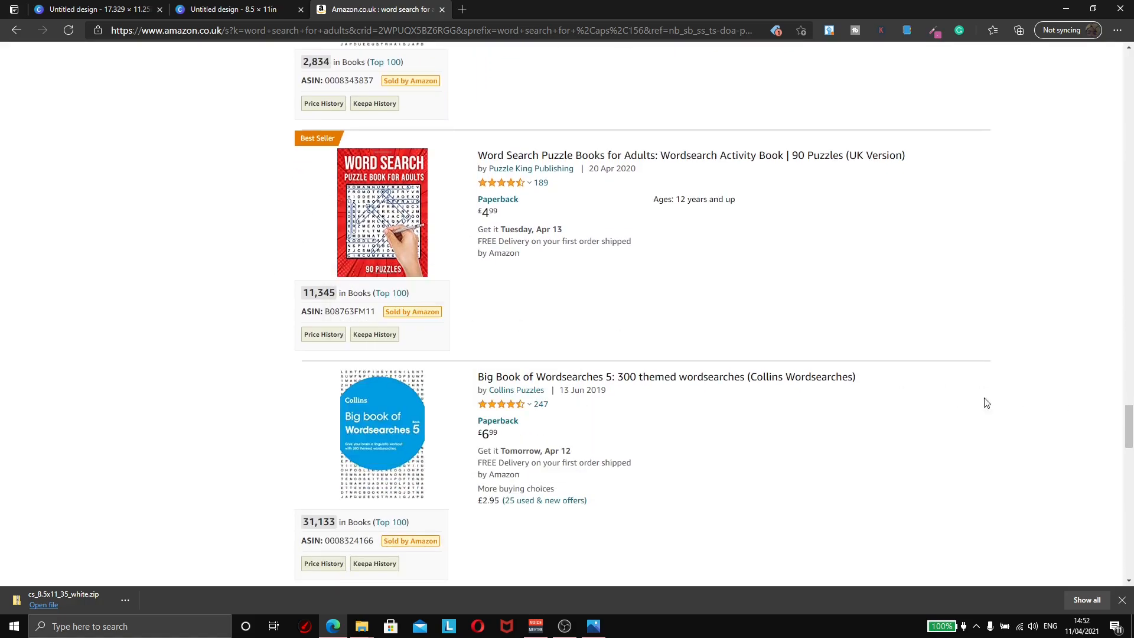
pyautogui.moveTo(397, 210)
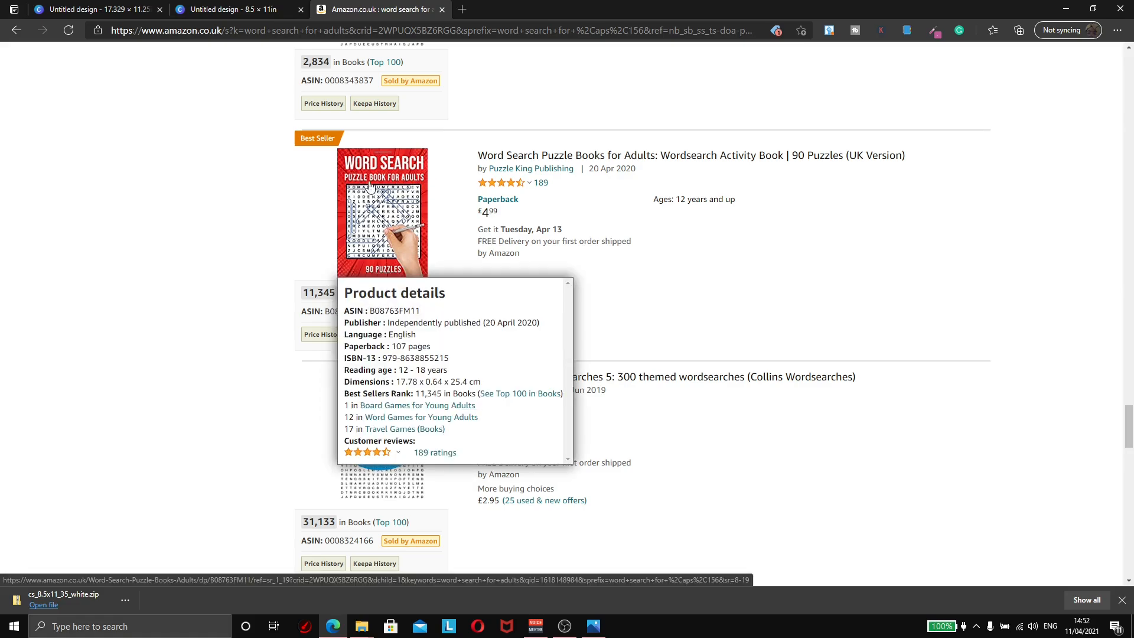
pyautogui.moveTo(1128, 427); pyautogui.dragTo(1131, 469)
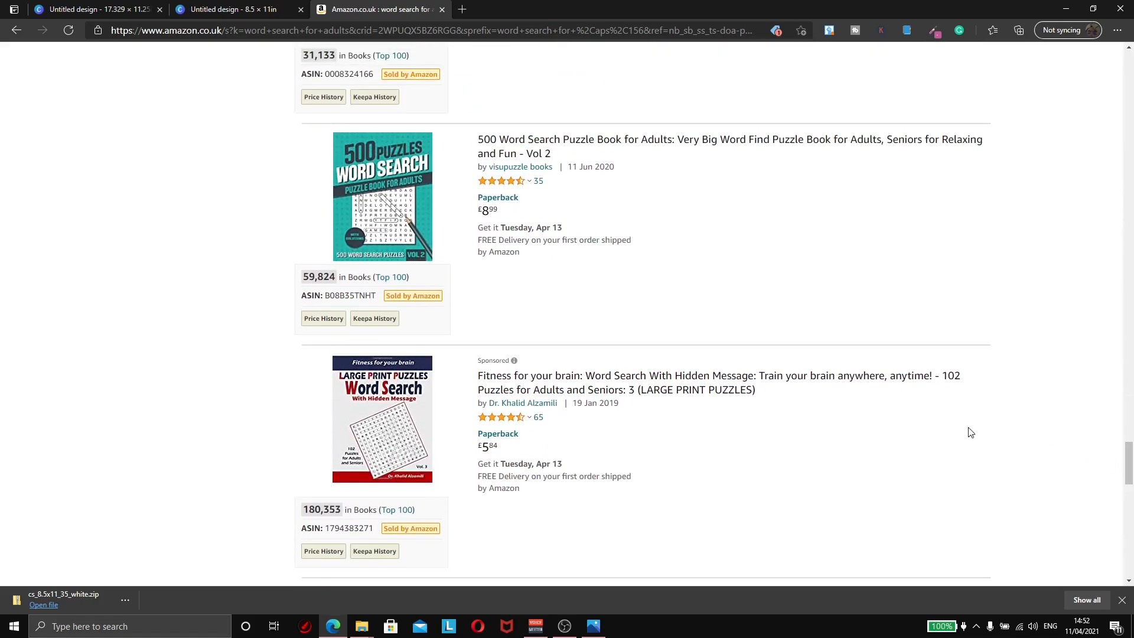
pyautogui.moveTo(403, 231)
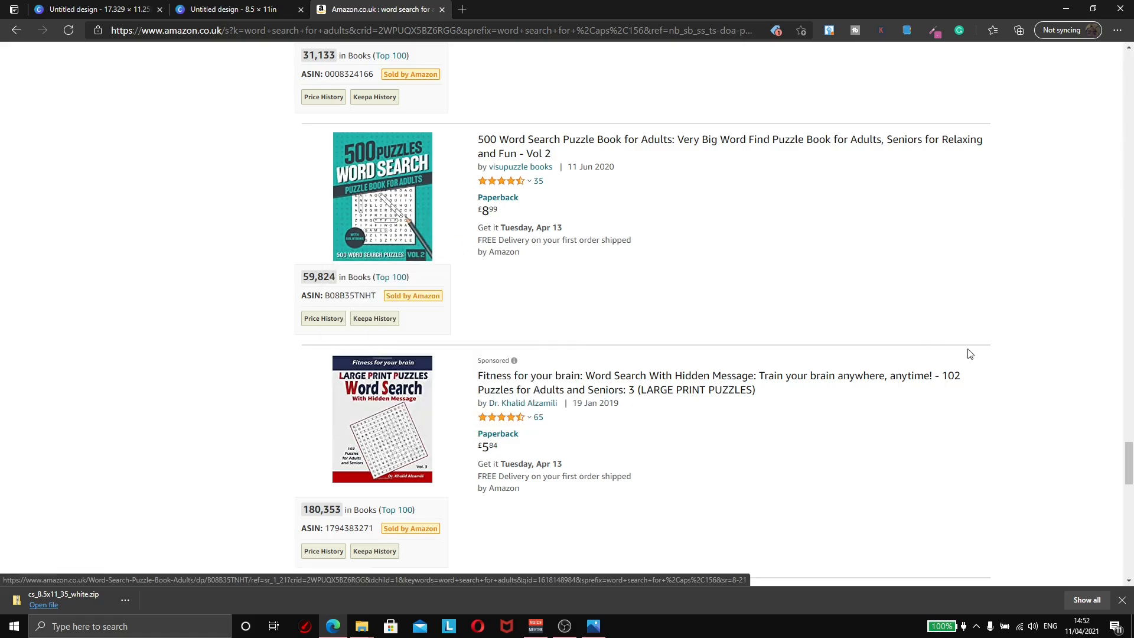
pyautogui.scroll(15, 508, 401)
# Step: Start a blank 8.5 × 11 in front-cover page with the Text styles panel showing
pyautogui.moveTo(404, 392)
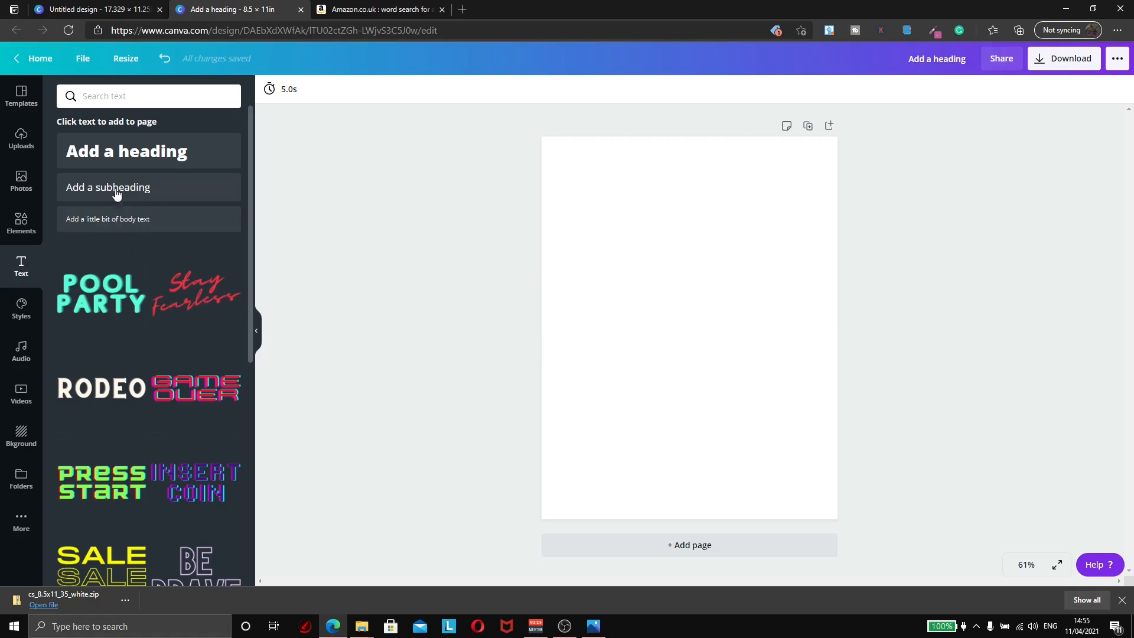
# Step: Add a heading reading 'WORD' in the middle of the page
pyautogui.click(115, 155)
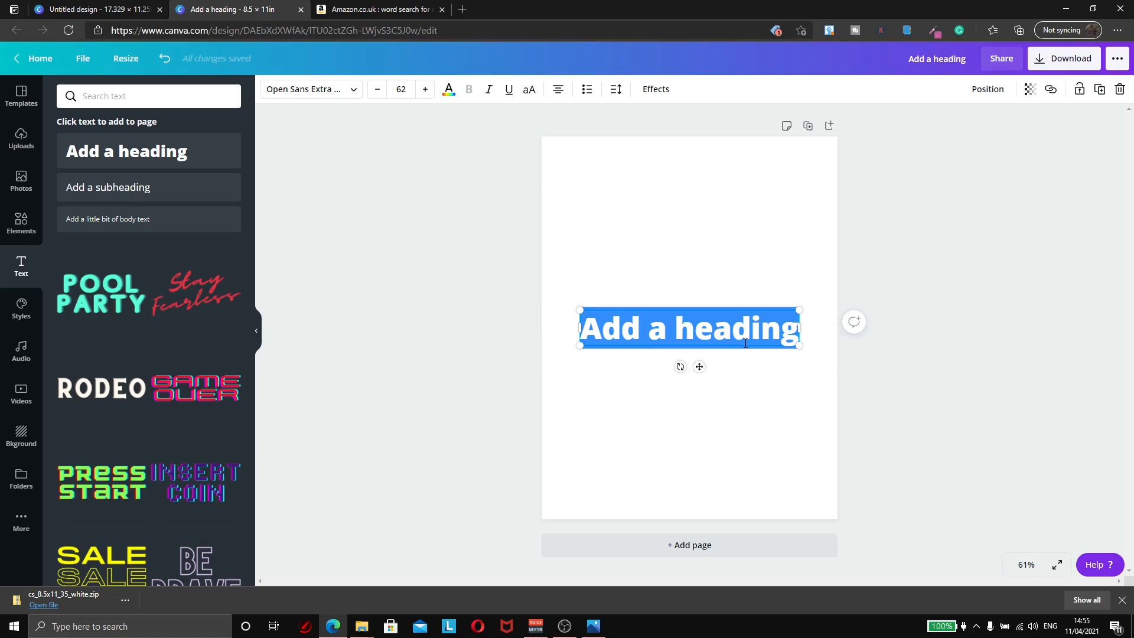
pyautogui.write('WORD')
pyautogui.click(786, 337)
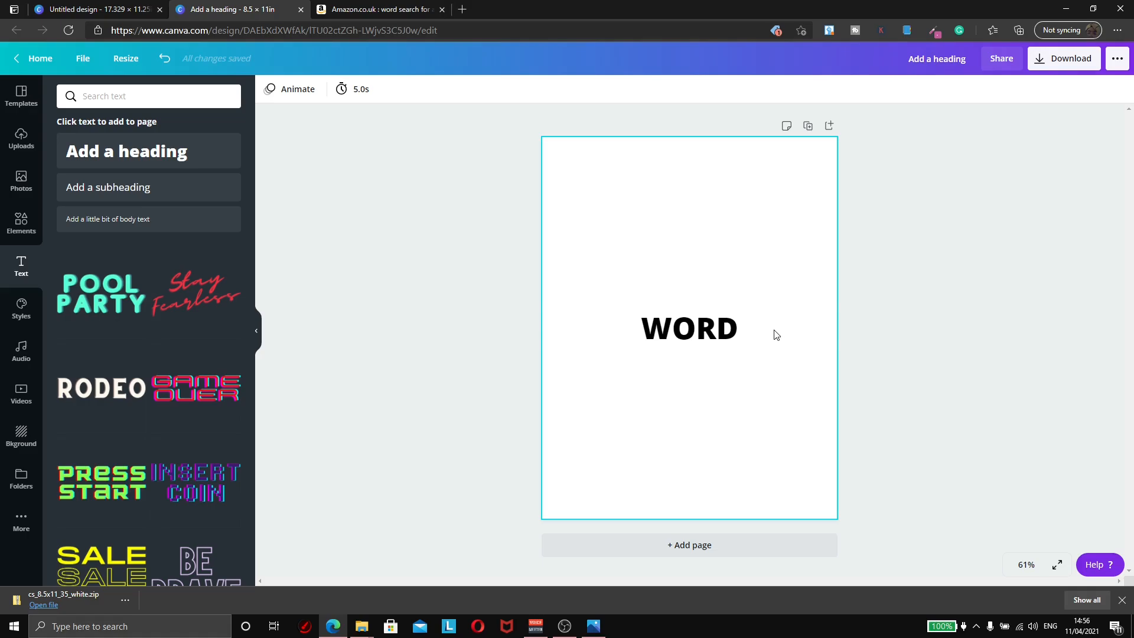
# Step: Move the WORD heading to the top of the page and enlarge it across the width
pyautogui.moveTo(715, 329); pyautogui.dragTo(776, 198)
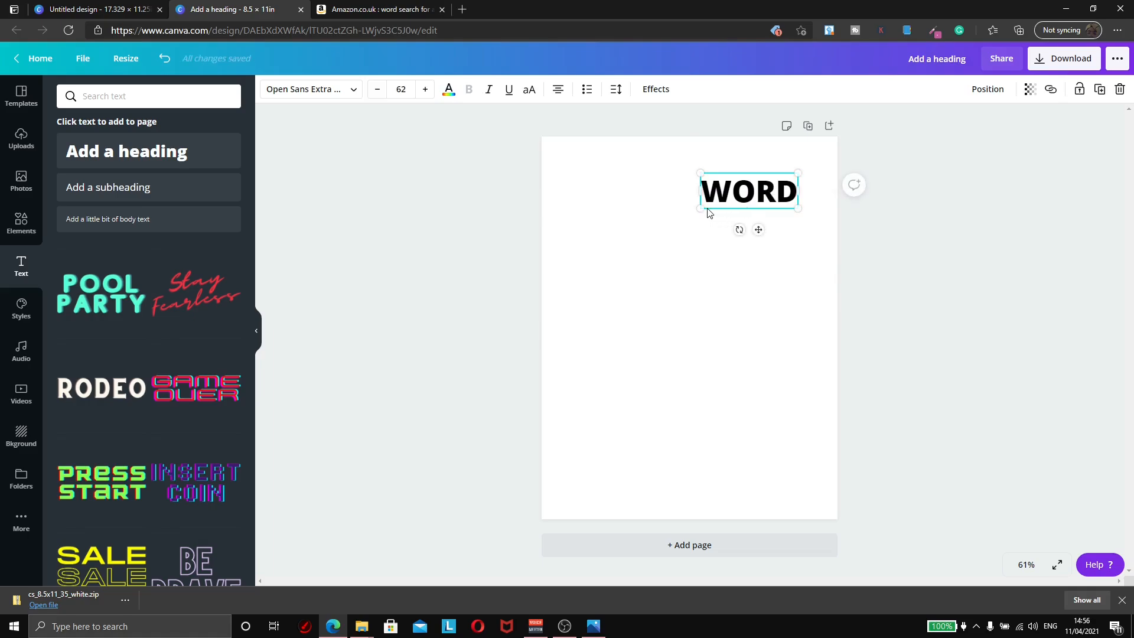
pyautogui.moveTo(701, 212)
pyautogui.mouseDown()
pyautogui.moveTo(560, 309)
pyautogui.moveTo(714, 223)
pyautogui.moveTo(706, 204)
pyautogui.mouseUp()
pyautogui.click(913, 304)
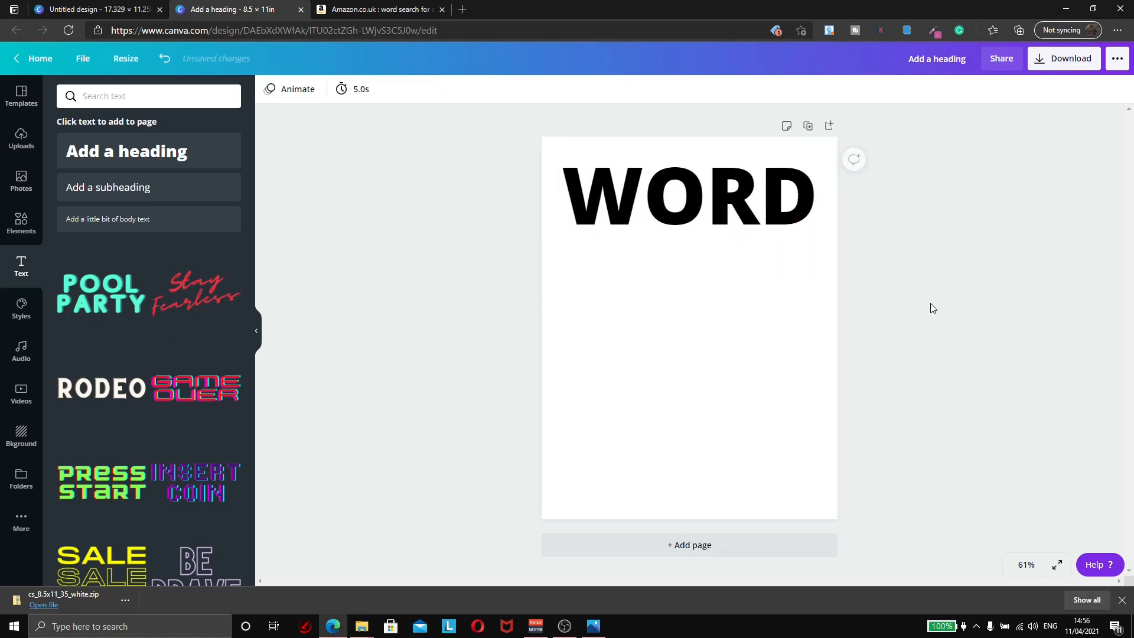
# Step: Duplicate WORD into a 'SEARCH' line beneath it and select the SEARCH box
pyautogui.click(782, 228)
pyautogui.hotkey('ctrl', 'd')
pyautogui.moveTo(782, 228); pyautogui.dragTo(753, 283)
pyautogui.doubleClick(754, 282)
pyautogui.write('SEARCH')
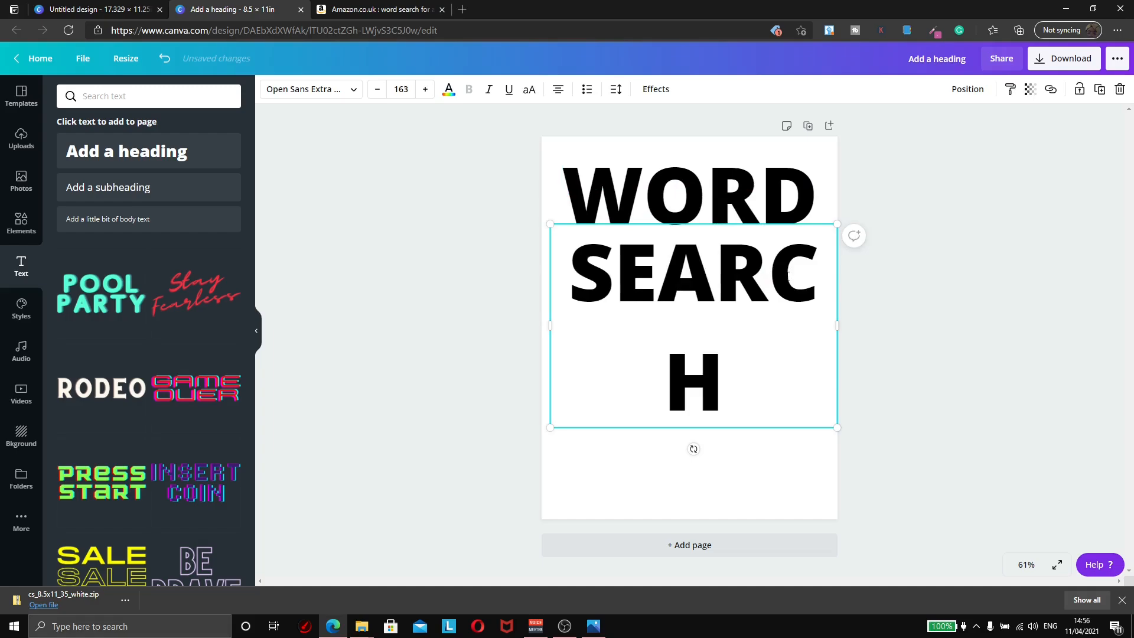
pyautogui.click(369, 358)
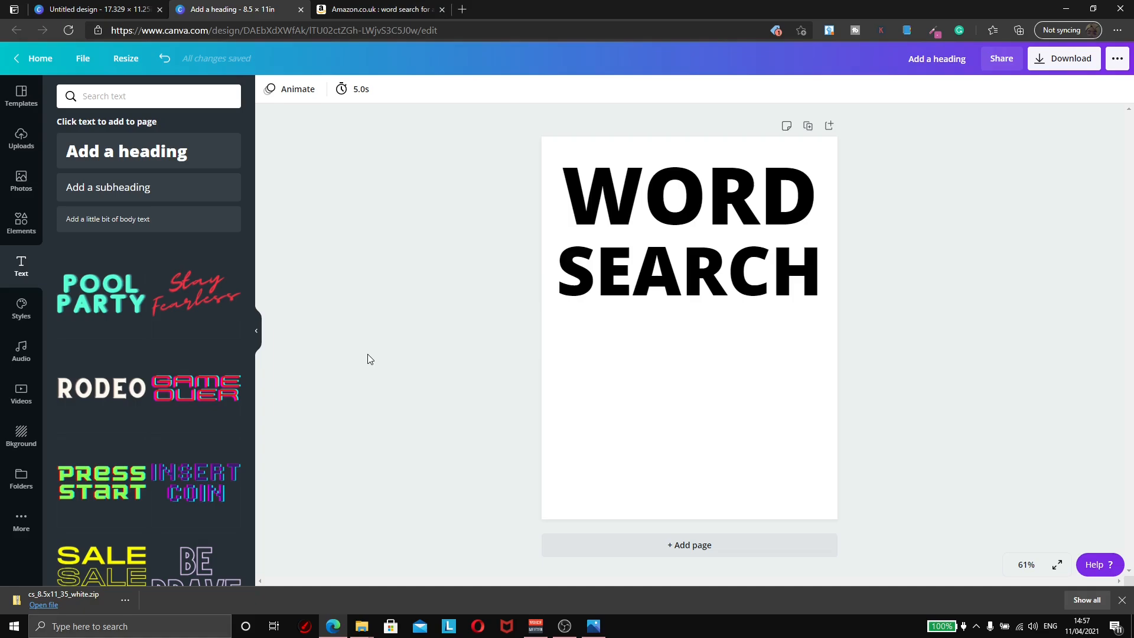
pyautogui.click(621, 289)
# Step: Turn a SEARCH copy into 'FOR WOMEN' at the page bottom and nudge SEARCH up toward WORD
pyautogui.hotkey('ctrl', 'd')
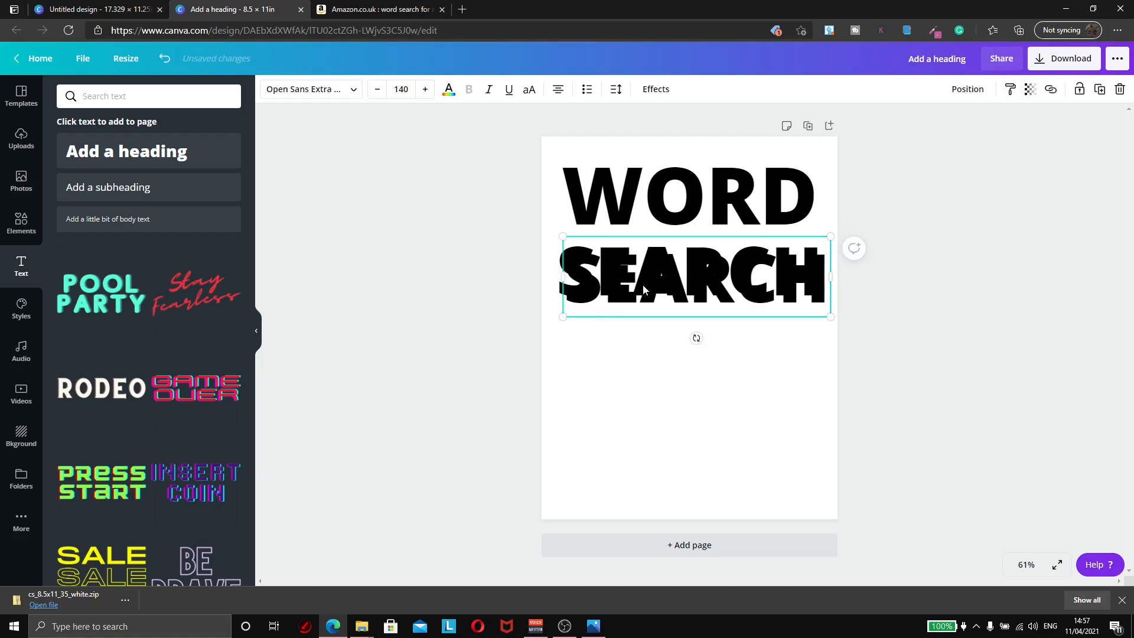
pyautogui.doubleClick(647, 364)
pyautogui.write('FOR')
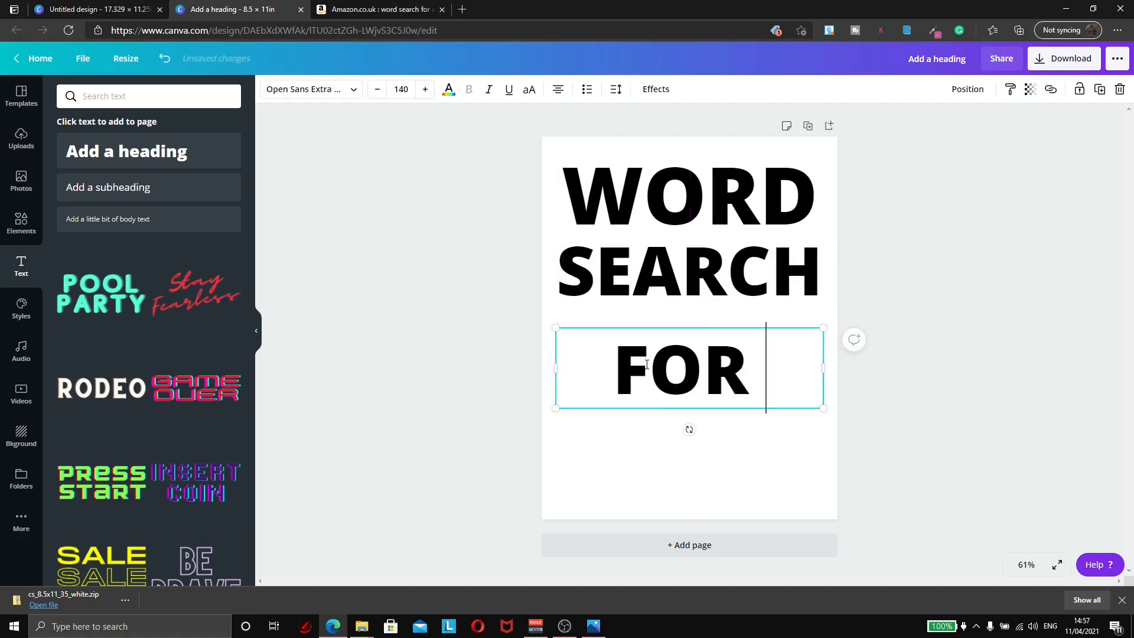
pyautogui.moveTo(766, 394); pyautogui.dragTo(768, 487)
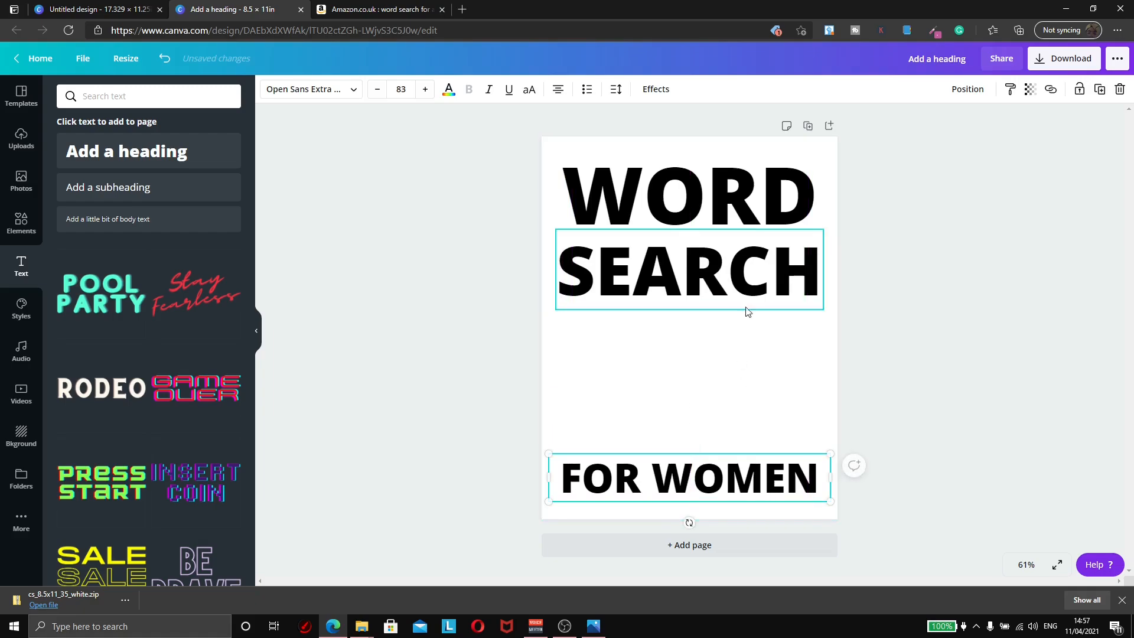
pyautogui.click(752, 215)
pyautogui.moveTo(746, 268); pyautogui.dragTo(750, 265)
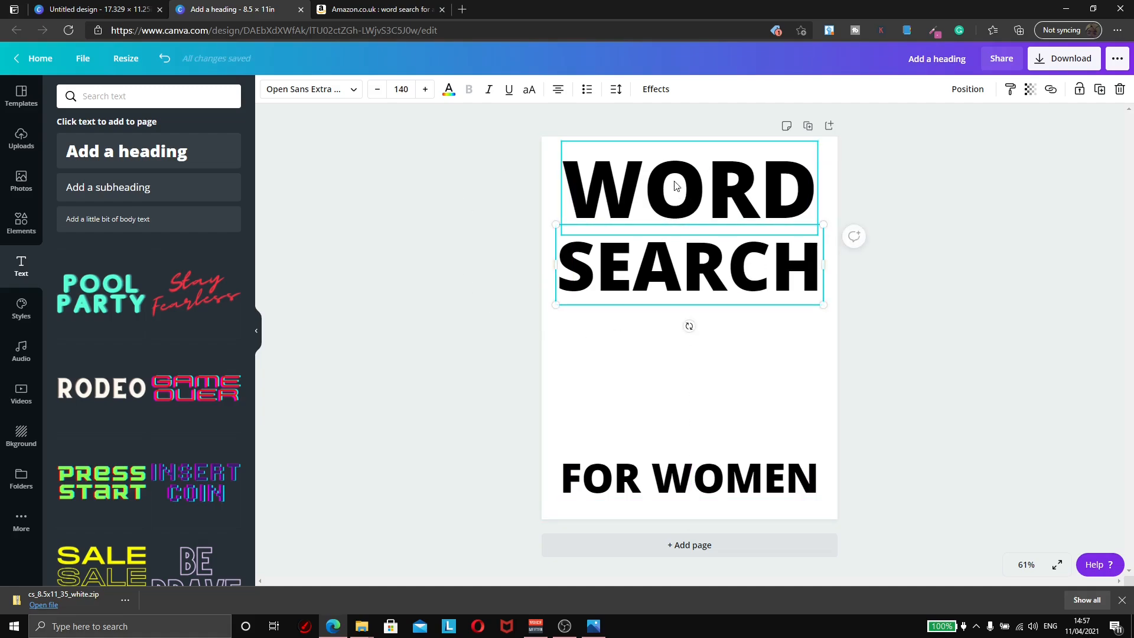
pyautogui.click(886, 478)
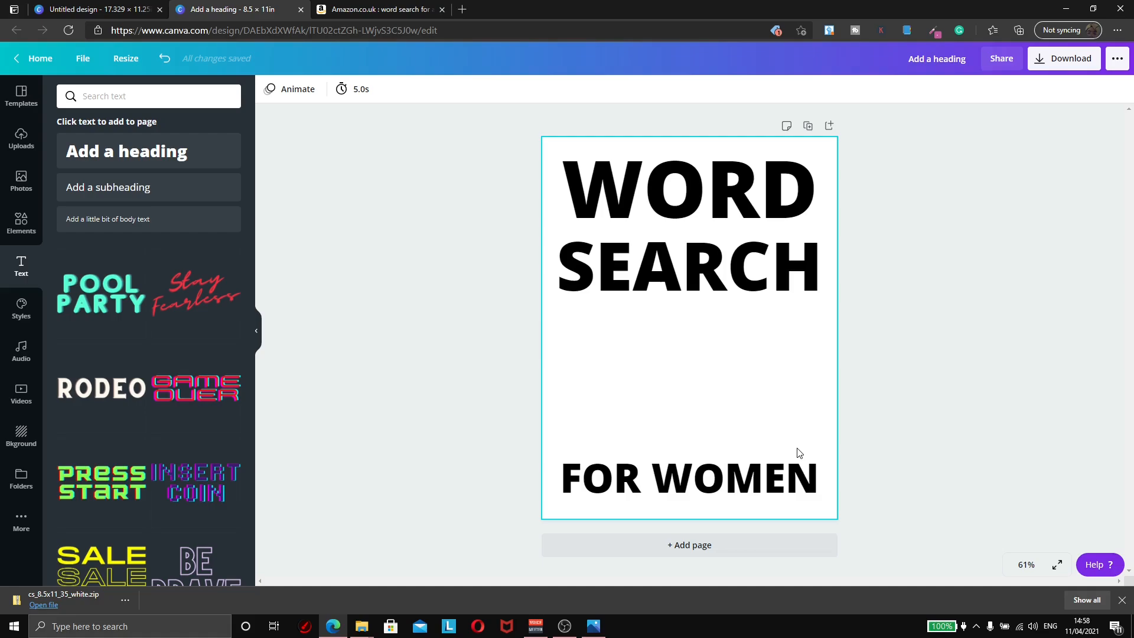
# Step: Add the pencil-on-word-search photo from the 'word search' photo results beneath the title
pyautogui.click(12, 236)
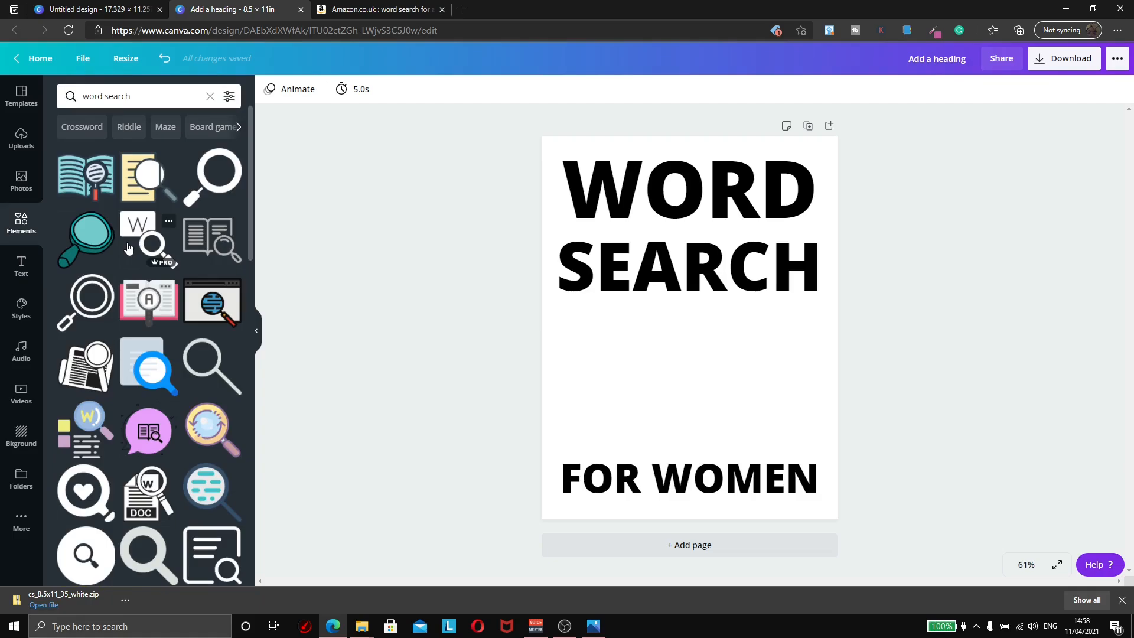
pyautogui.click(27, 187)
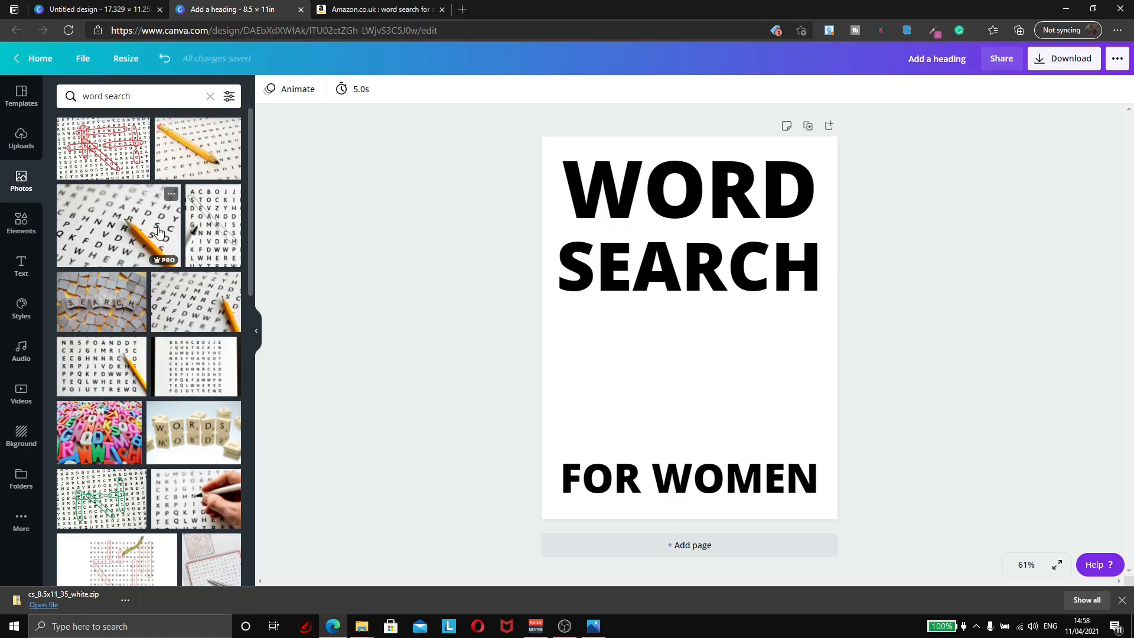
pyautogui.click(198, 147)
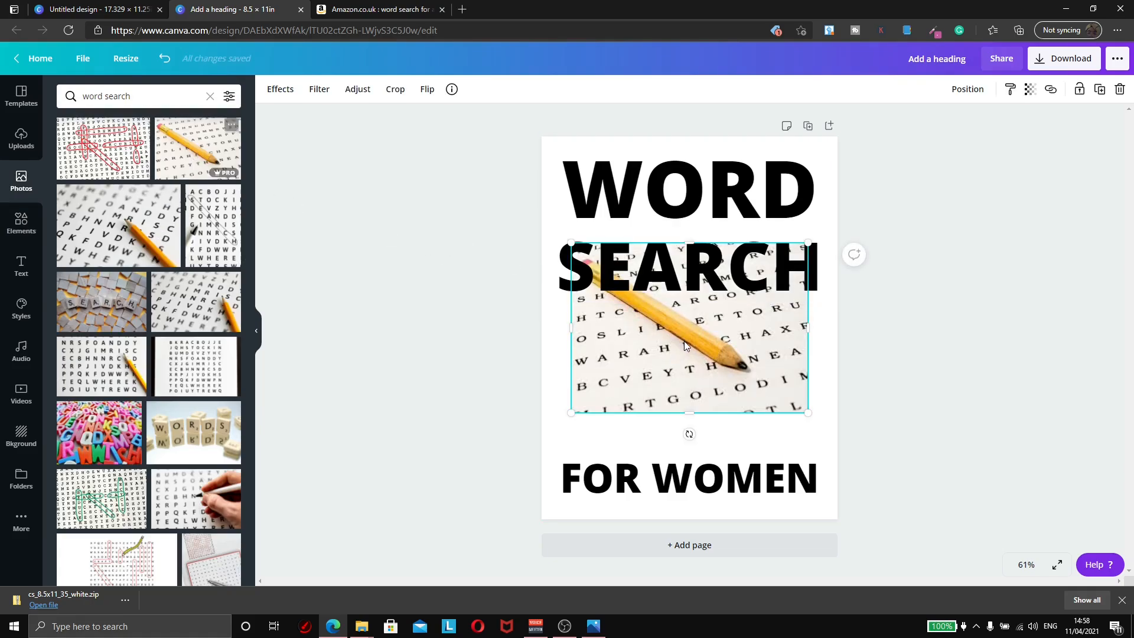
pyautogui.moveTo(684, 342); pyautogui.dragTo(684, 394)
pyautogui.click(875, 362)
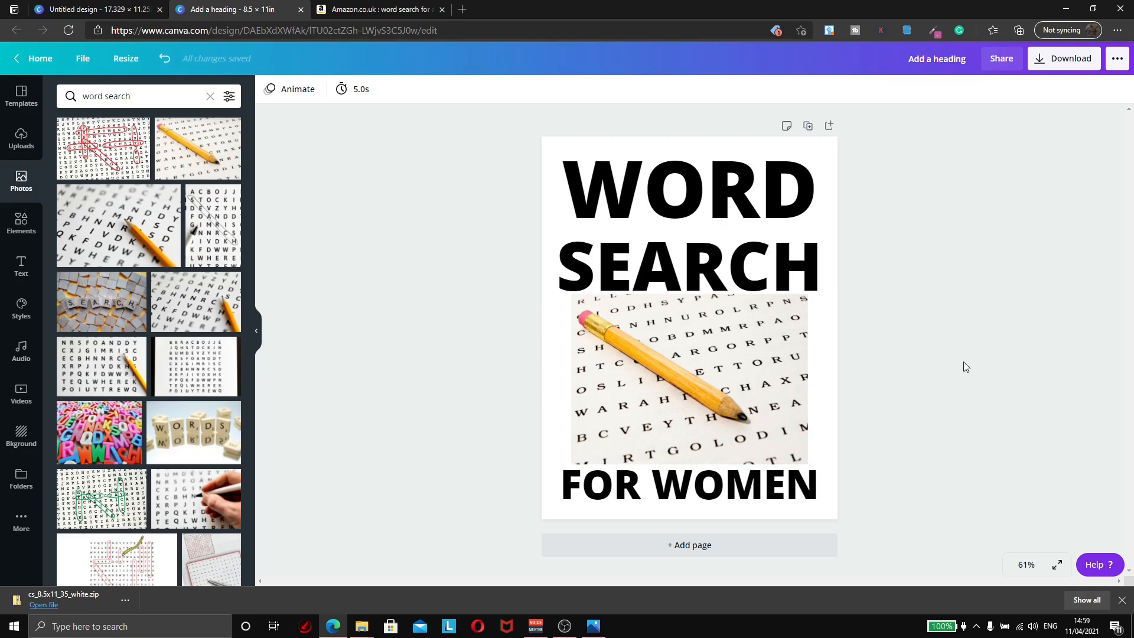
# Step: Colour the page background a custom dark green, #528645
pyautogui.click(583, 176)
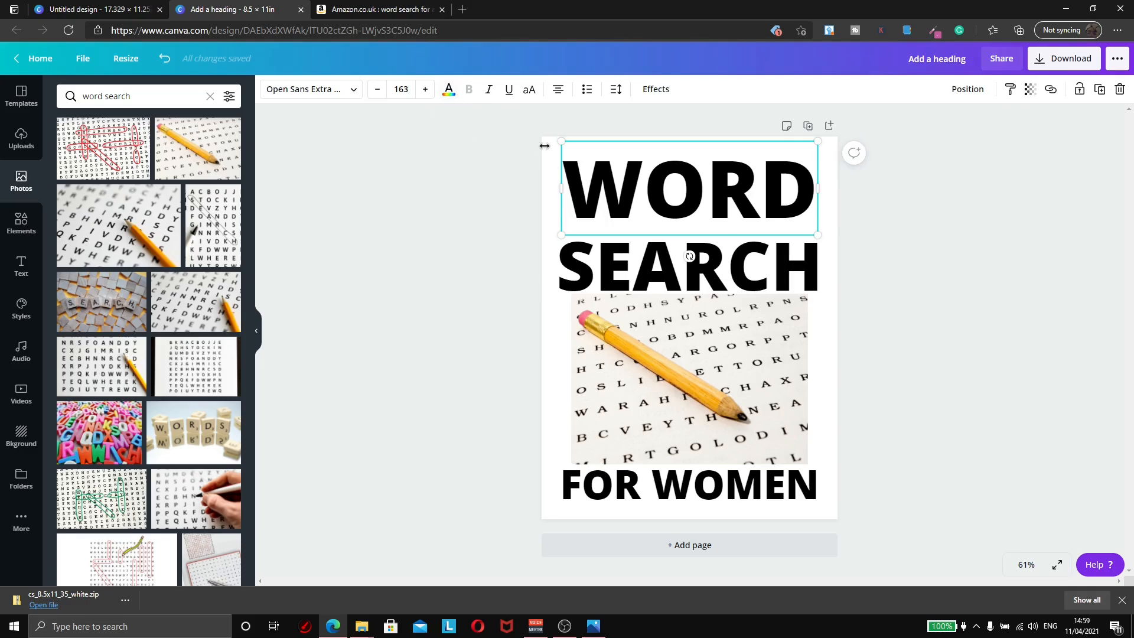
pyautogui.click(515, 179)
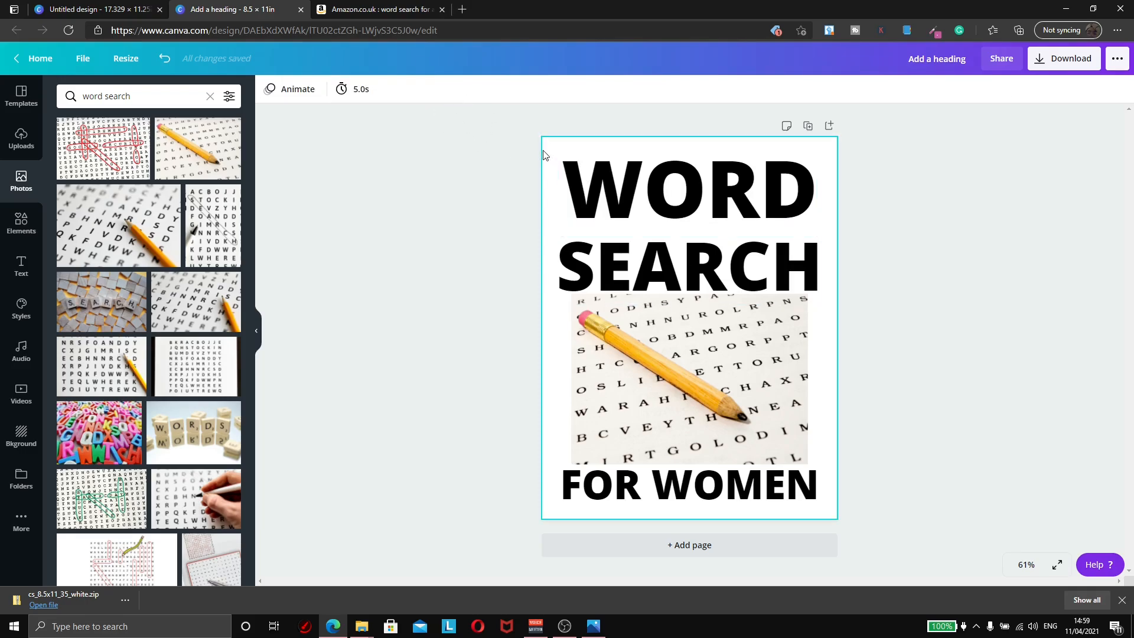
pyautogui.click(544, 152)
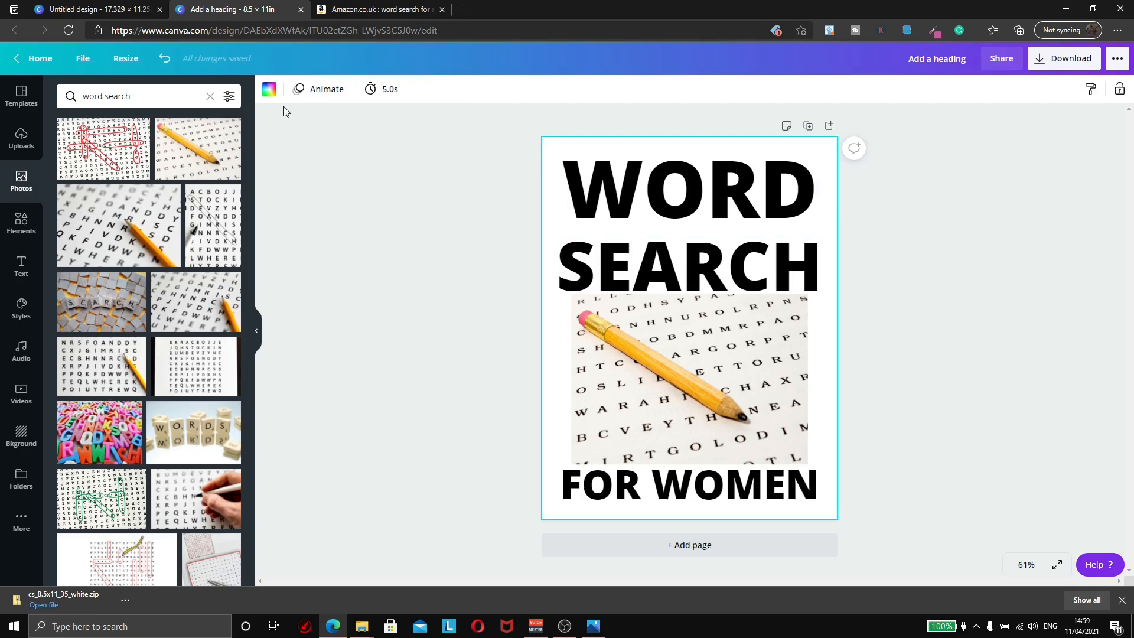
pyautogui.click(269, 89)
pyautogui.click(73, 163)
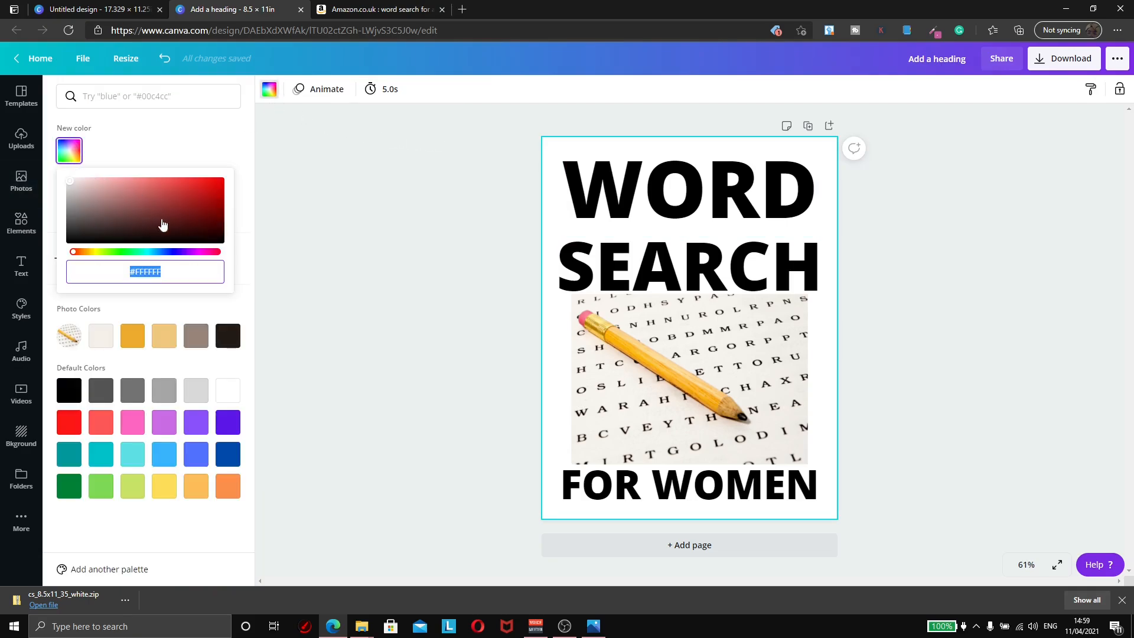
pyautogui.moveTo(100, 253); pyautogui.dragTo(116, 252)
pyautogui.click(147, 205)
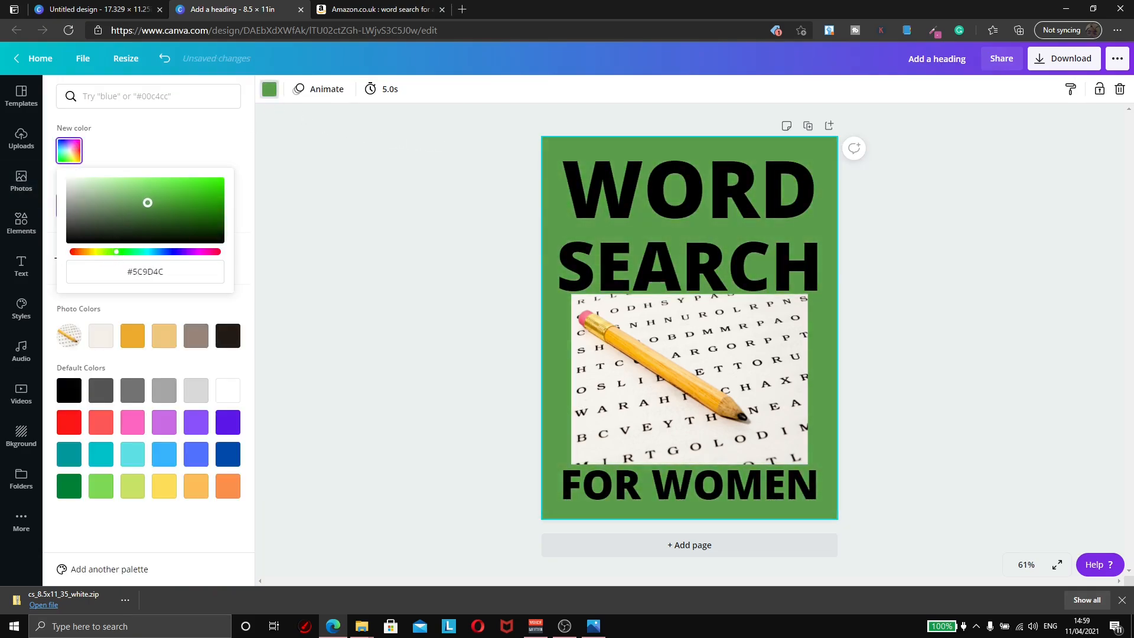
pyautogui.click(143, 208)
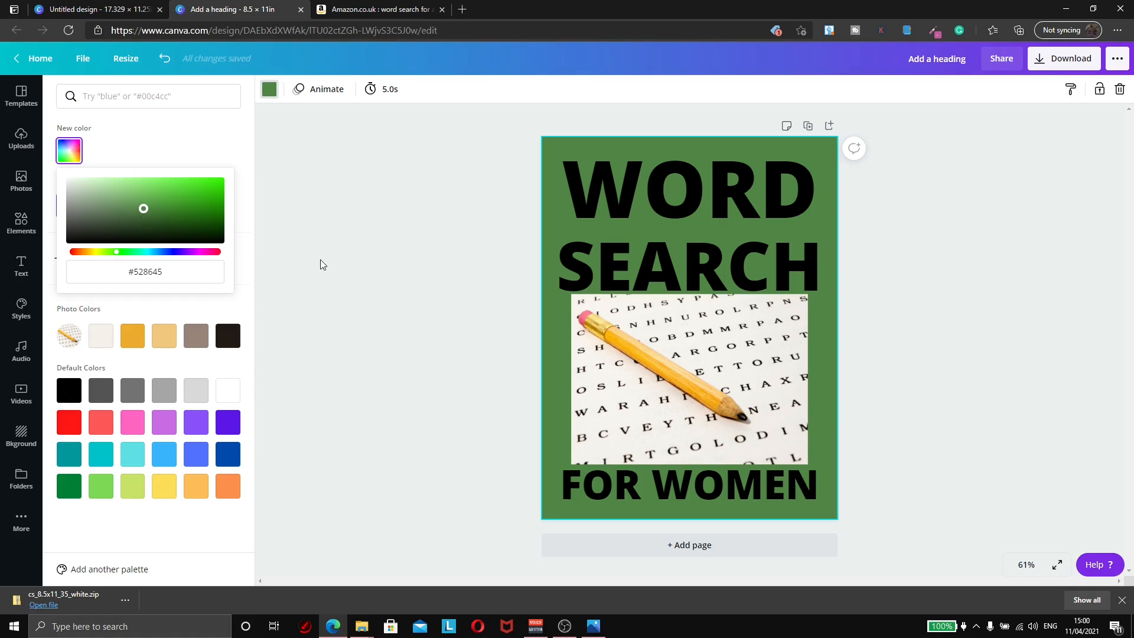
pyautogui.click(910, 350)
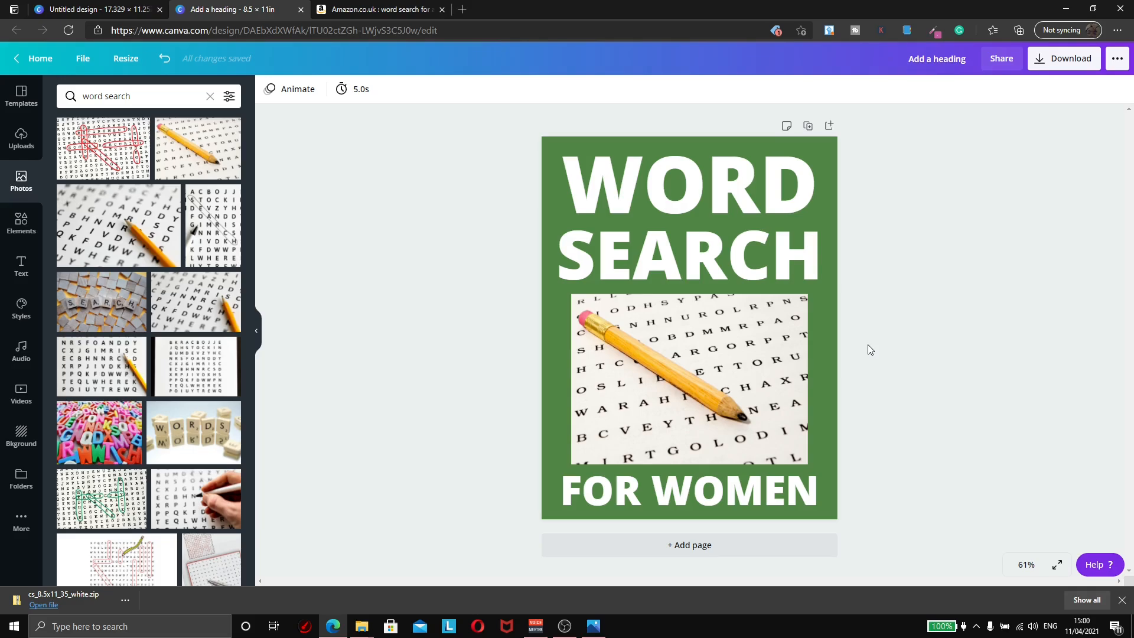
# Step: Browse the texture backgrounds and try a custom colour for the cover background
pyautogui.click(554, 140)
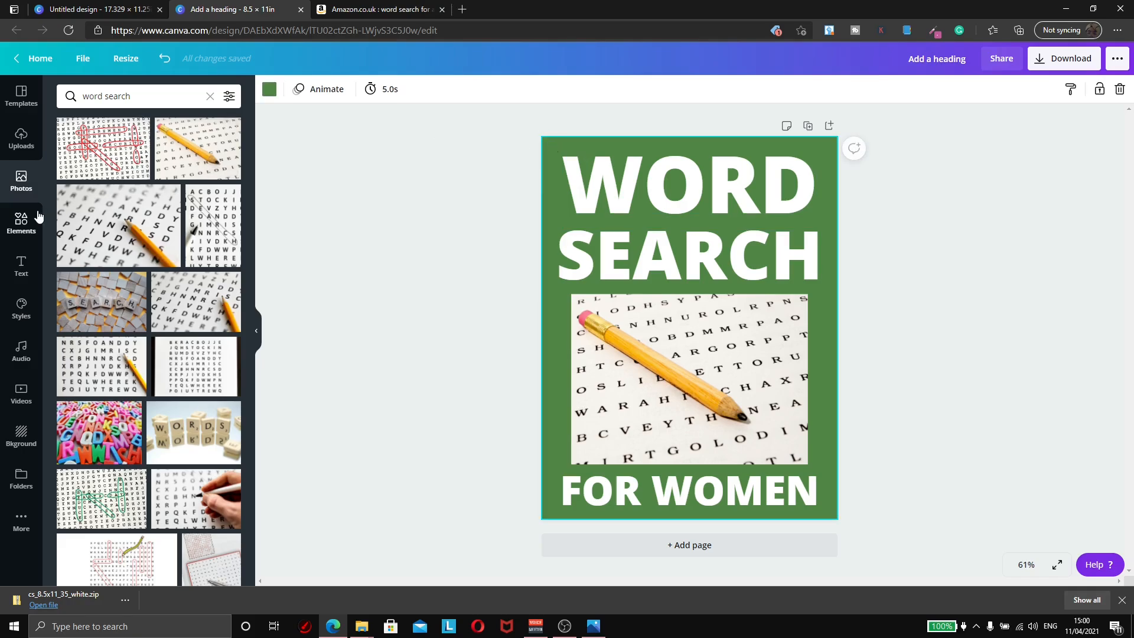
pyautogui.click(20, 437)
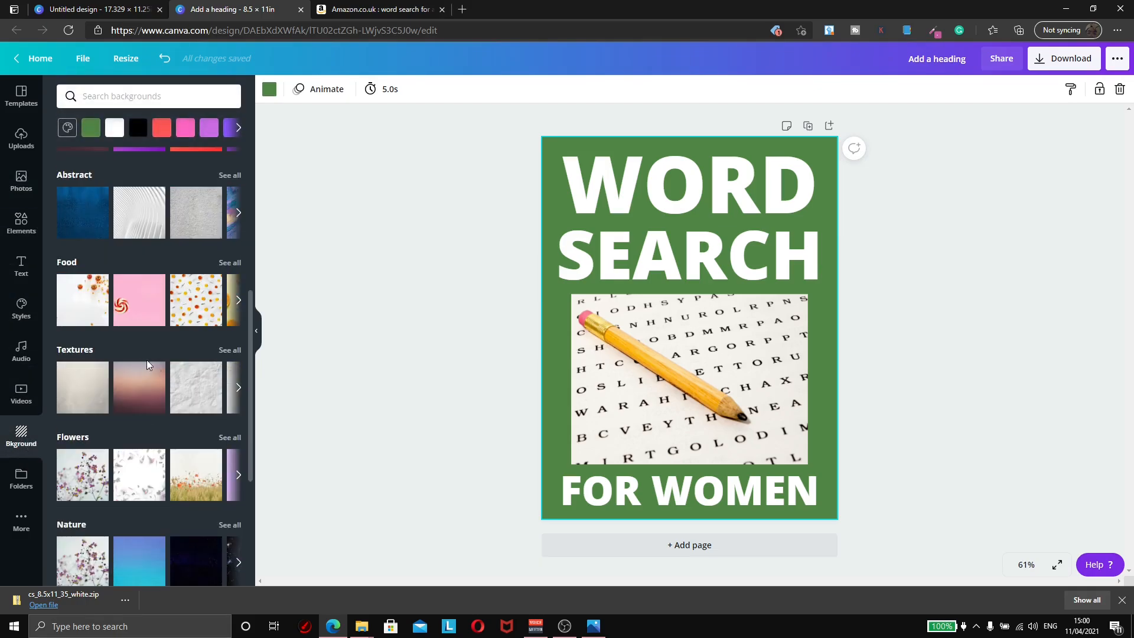
pyautogui.click(226, 354)
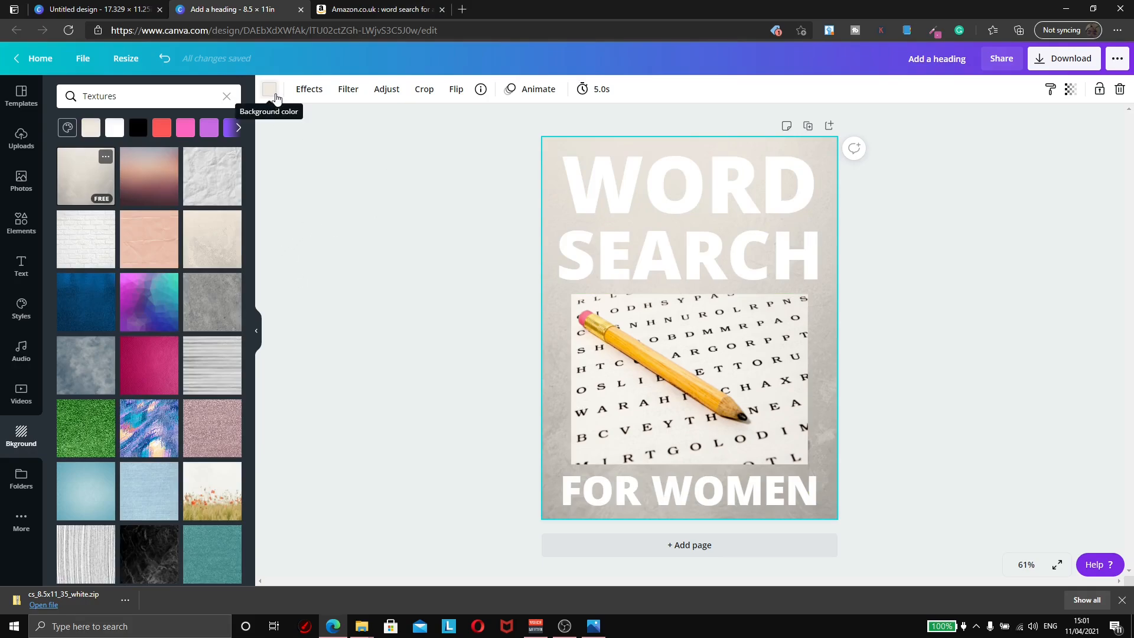
pyautogui.click(273, 96)
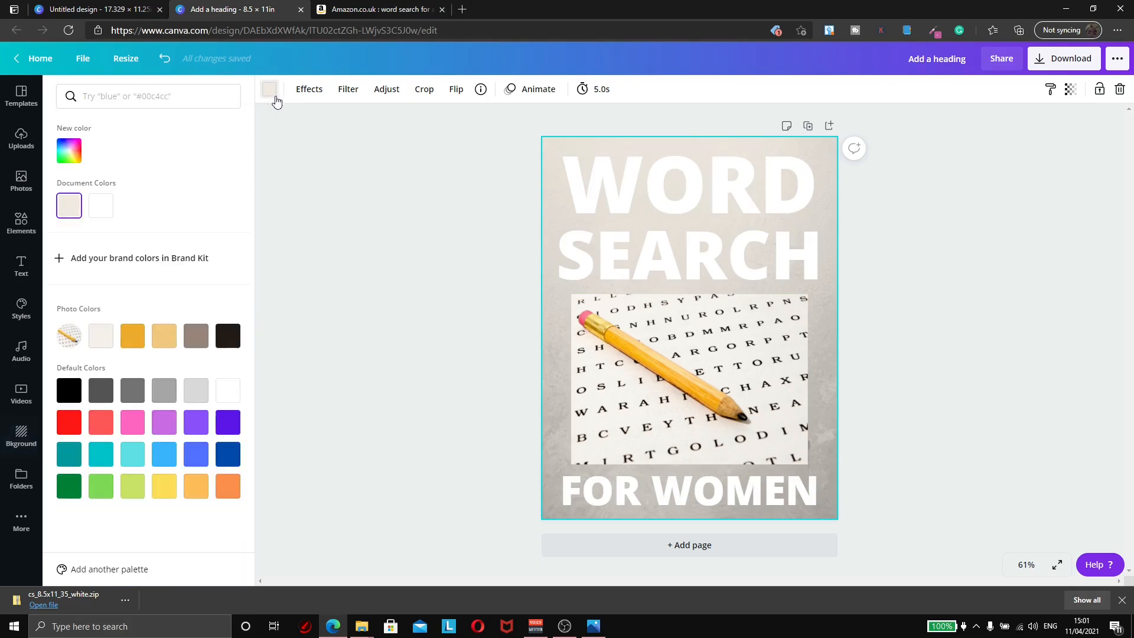
pyautogui.click(69, 152)
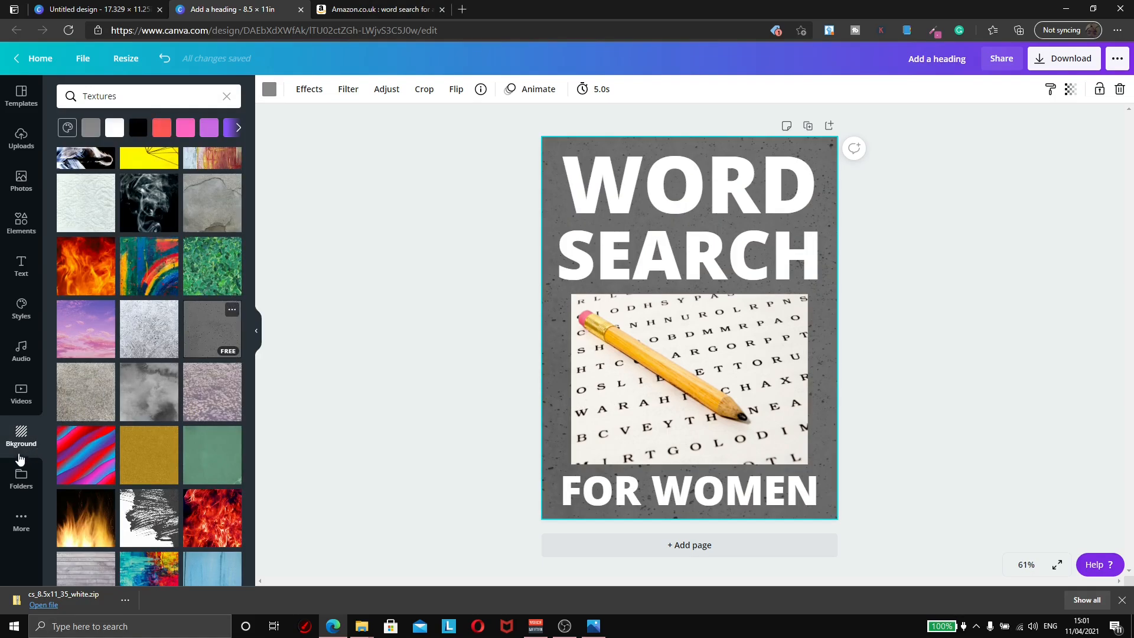
# Step: Search backgrounds for 'pattern' and apply a pale photo as the cover background
pyautogui.click(57, 104)
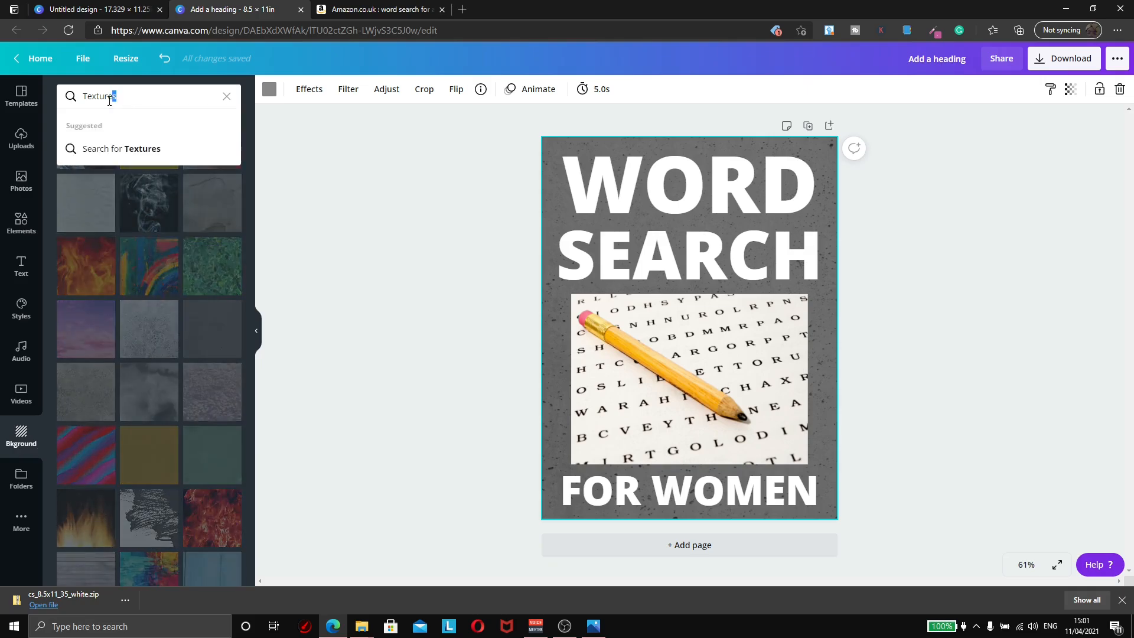
pyautogui.write('pattern')
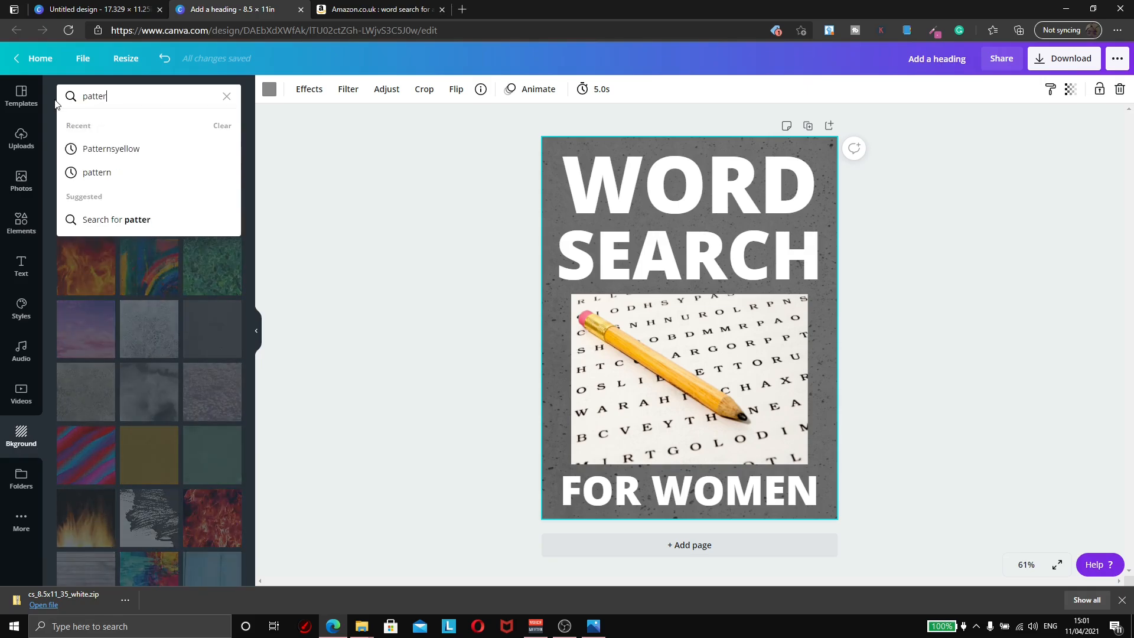
pyautogui.press('Return')
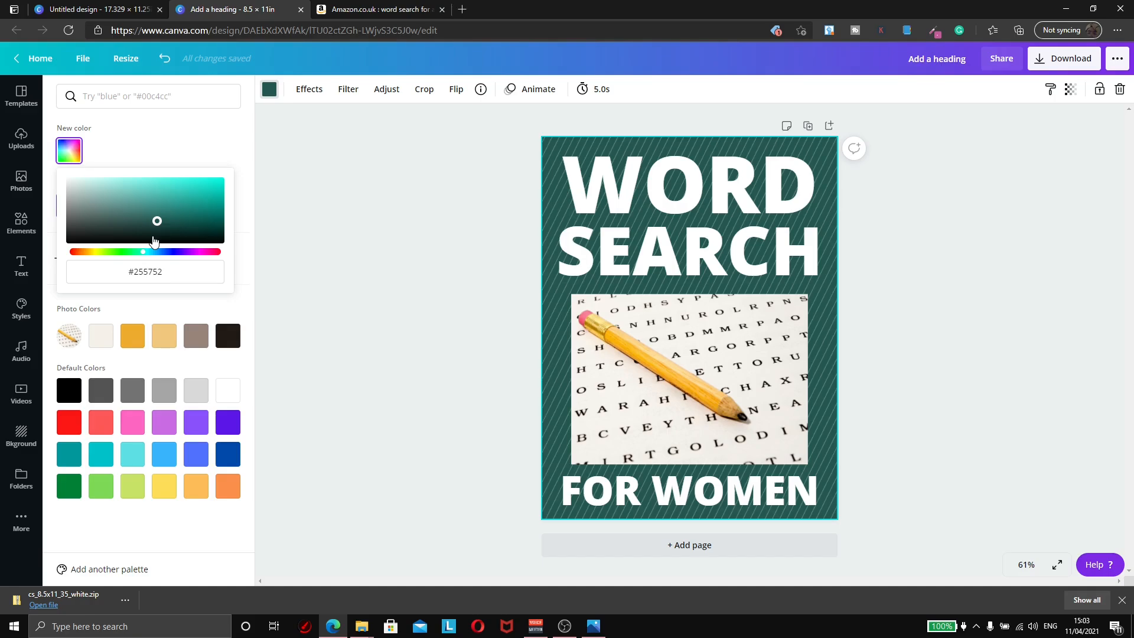
pyautogui.click(21, 436)
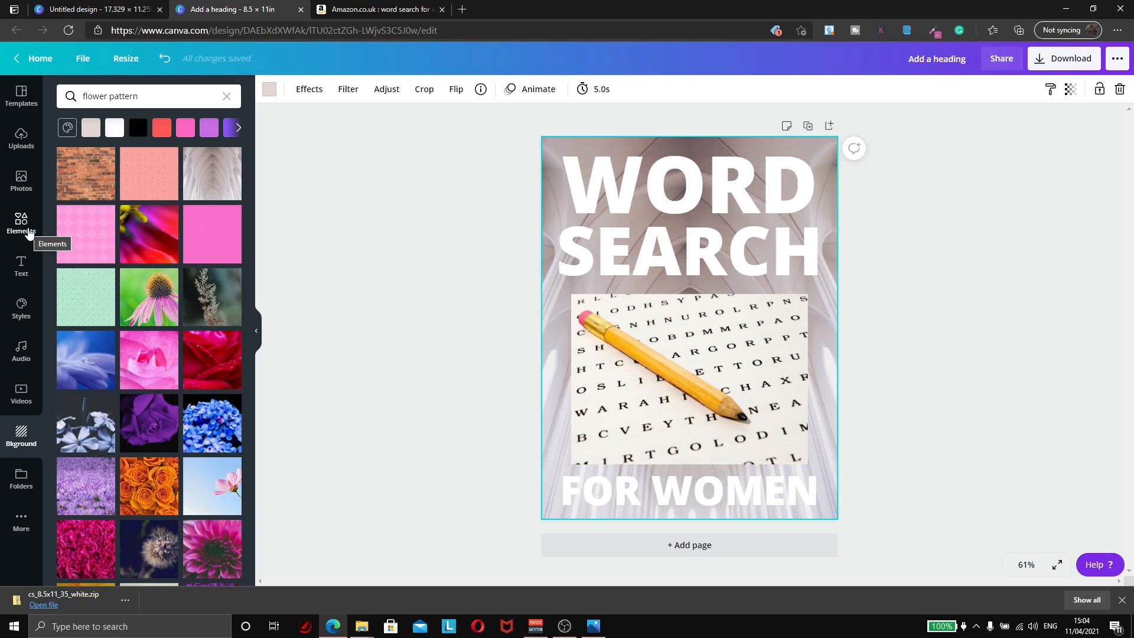
# Step: Remove the photo background and lay a line-drawn flower pattern element over the whole page
pyautogui.click(29, 232)
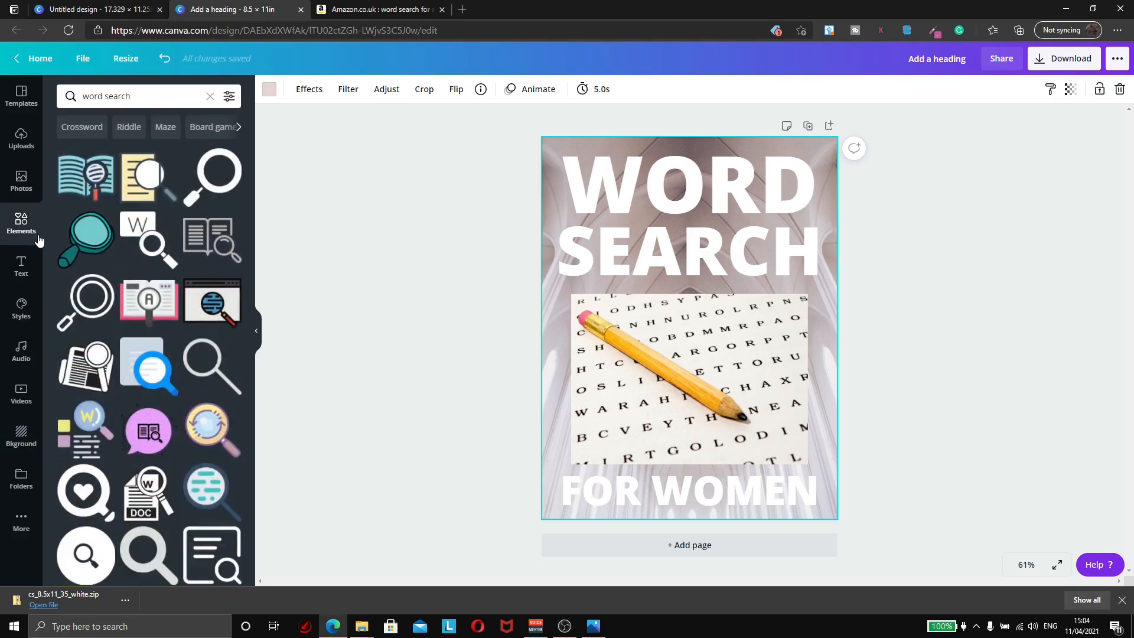
pyautogui.click(153, 102)
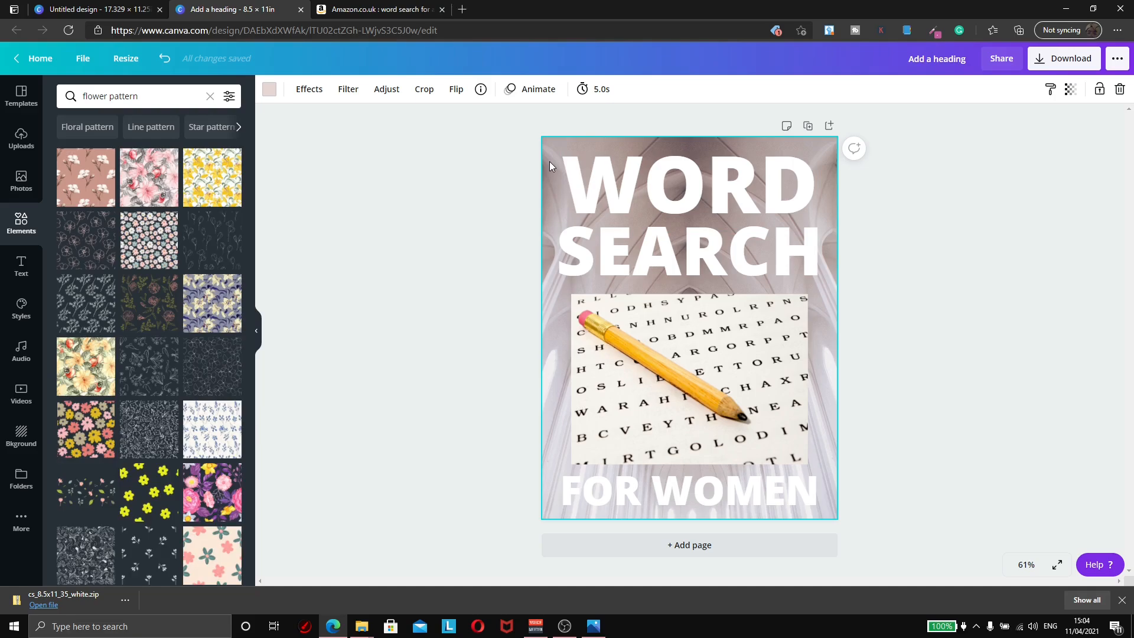
pyautogui.press('Delete')
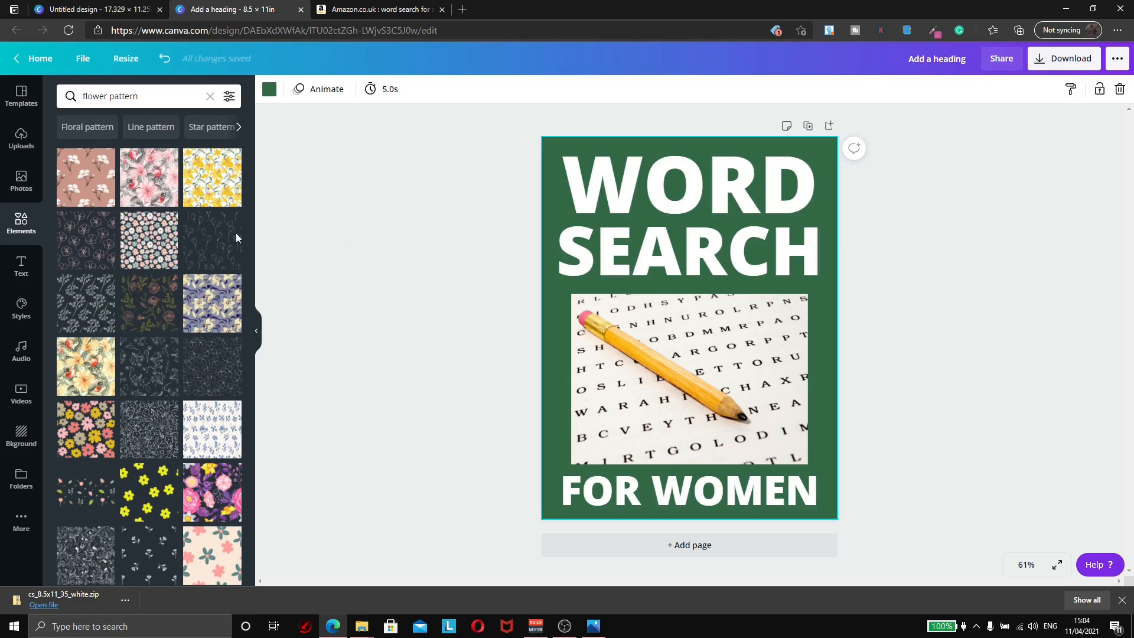
pyautogui.click(217, 246)
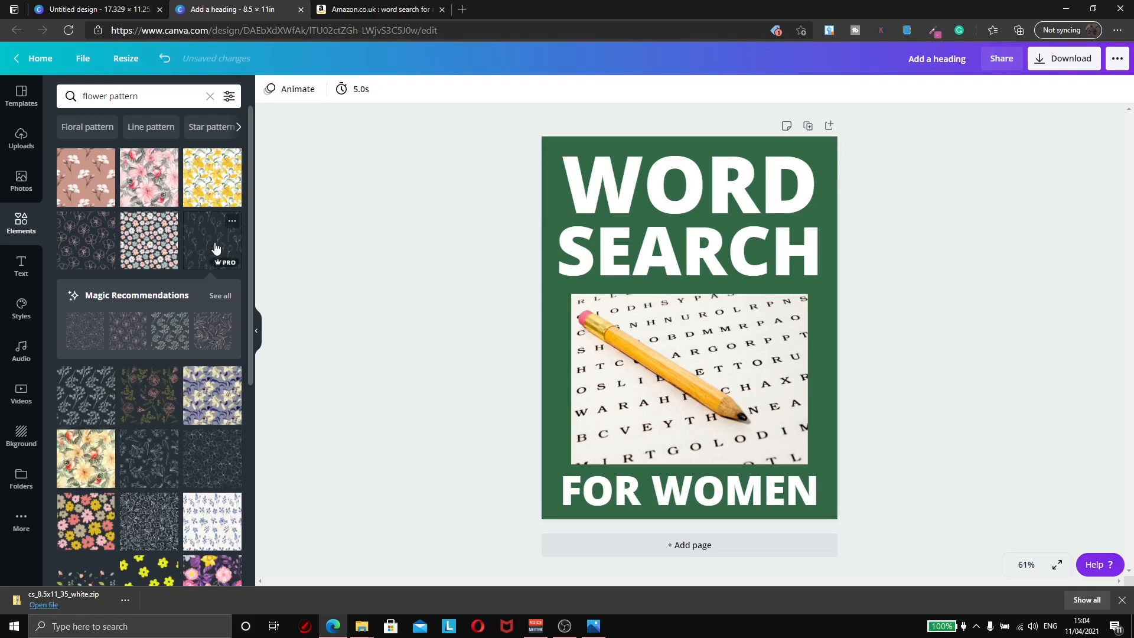
pyautogui.moveTo(668, 324); pyautogui.dragTo(749, 205)
pyautogui.moveTo(716, 253); pyautogui.dragTo(475, 539)
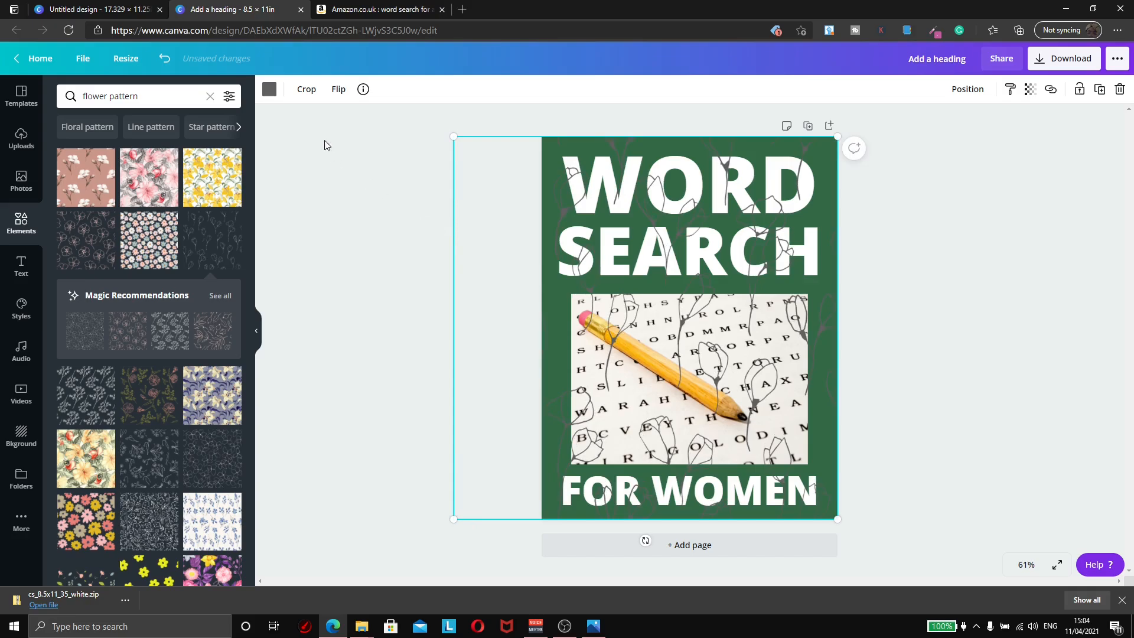
# Step: Make the flower pattern white and send it behind all other elements
pyautogui.click(270, 91)
pyautogui.click(133, 208)
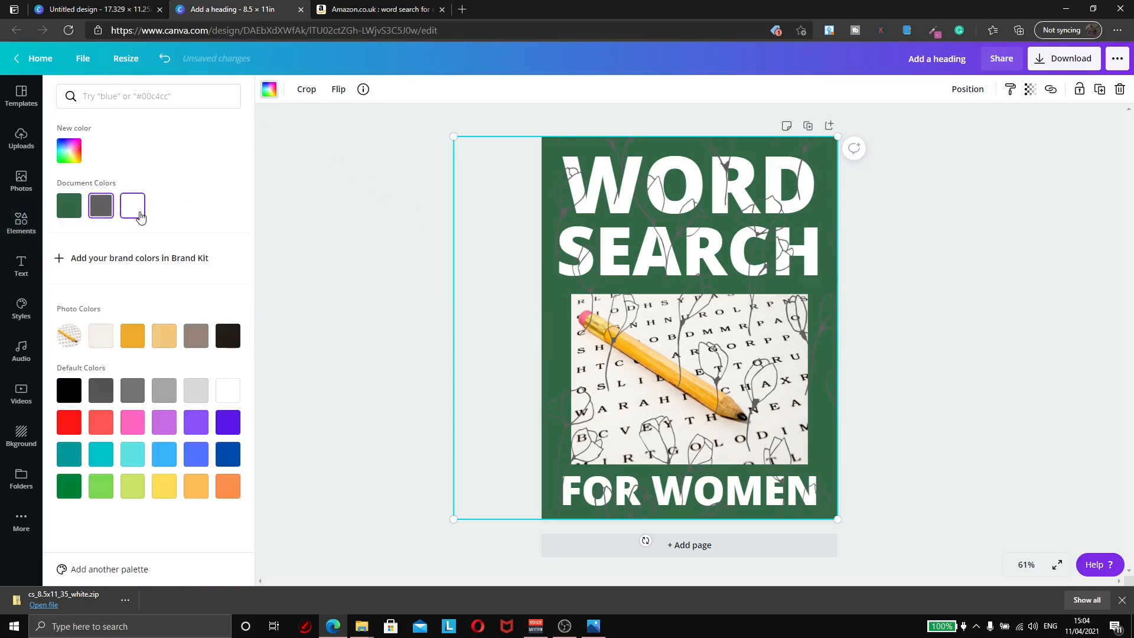
pyautogui.click(960, 100)
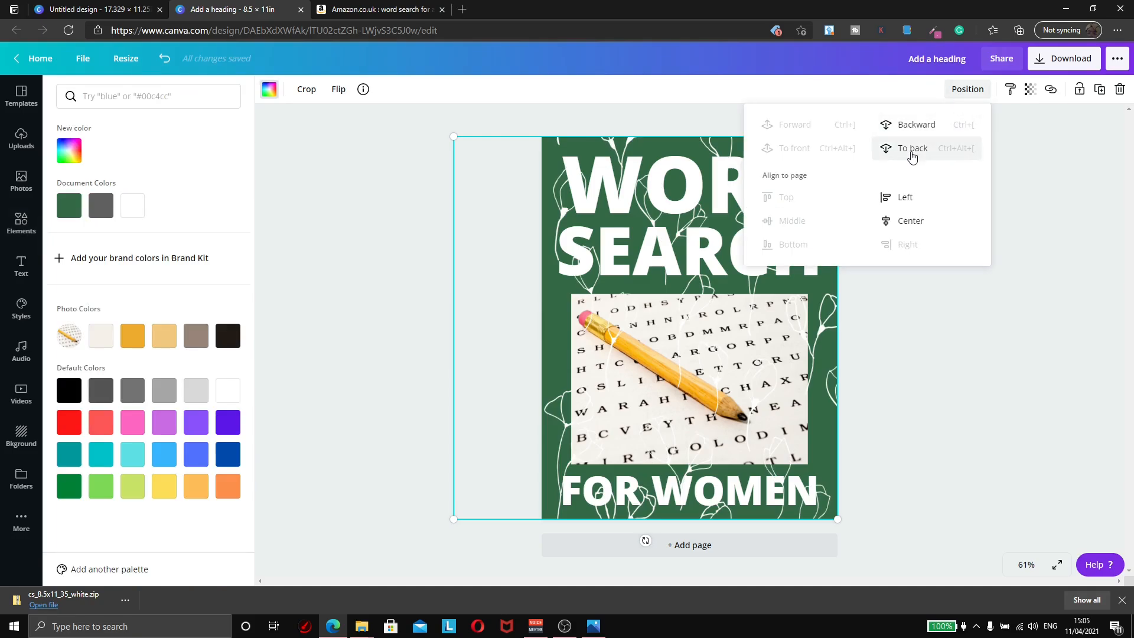
pyautogui.click(916, 130)
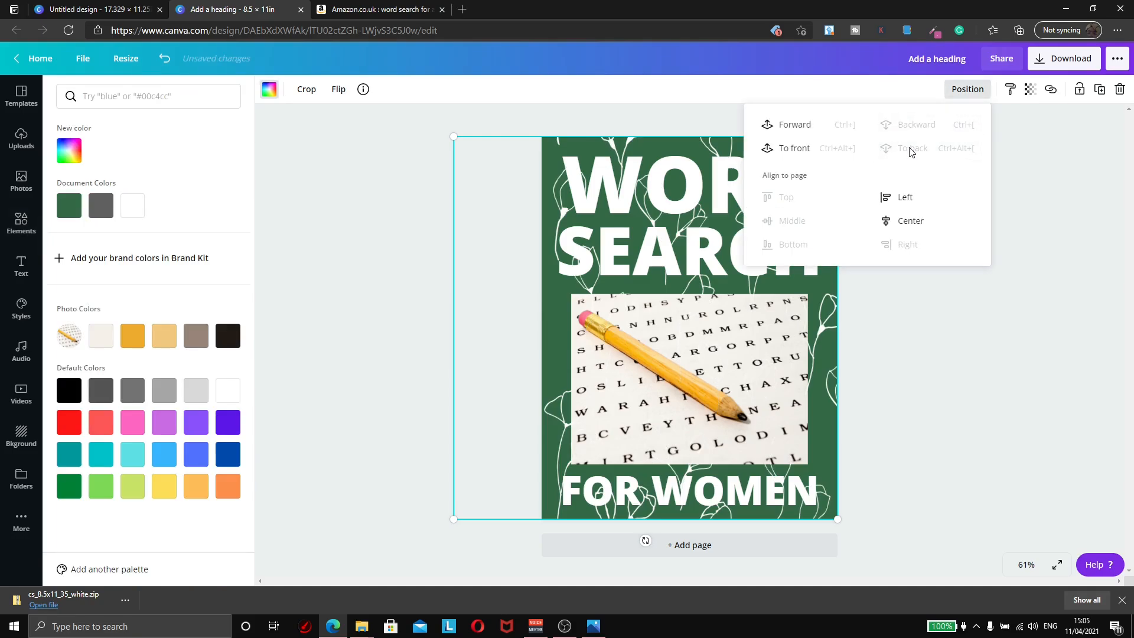
pyautogui.click(982, 286)
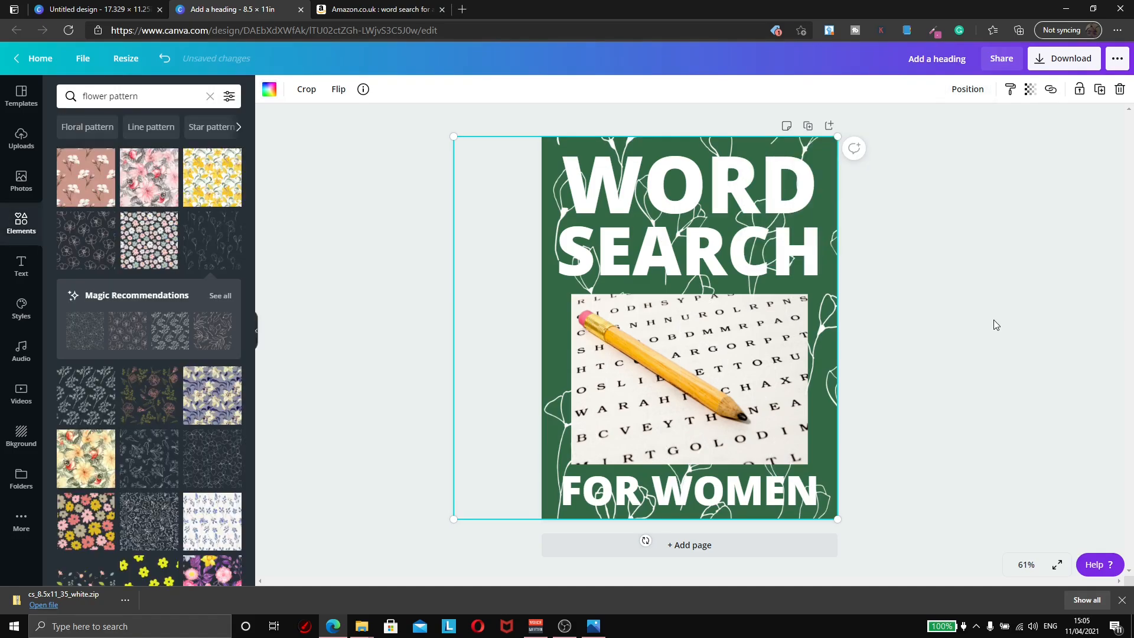
pyautogui.click(957, 327)
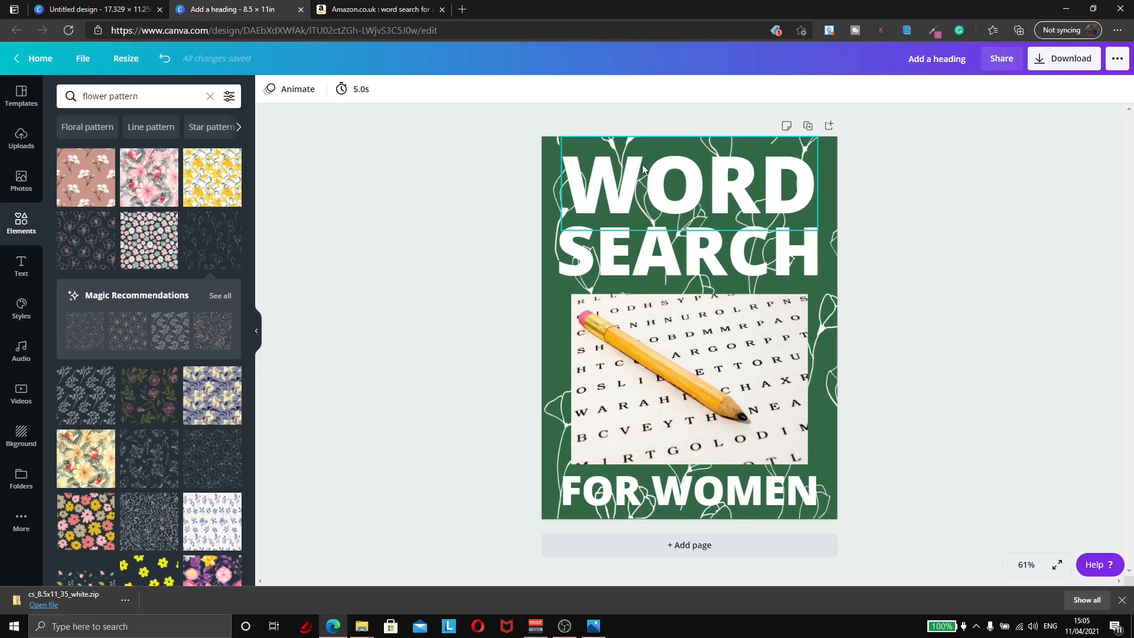
# Step: Make the flower pattern more see-through with the transparency slider
pyautogui.click(547, 143)
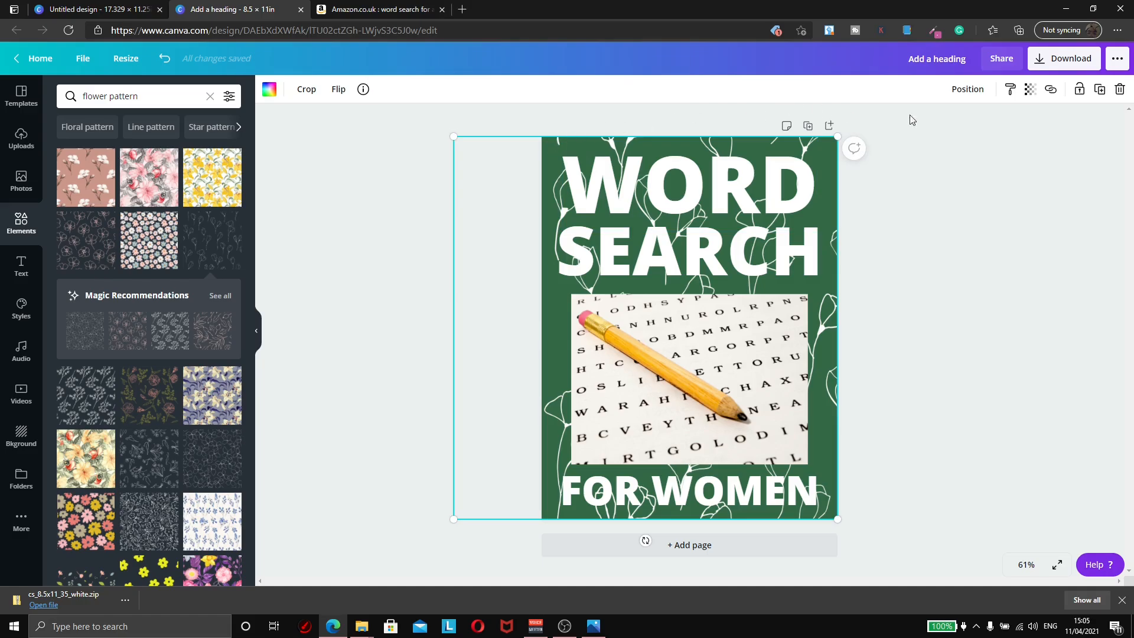
pyautogui.click(1030, 99)
pyautogui.moveTo(986, 126); pyautogui.dragTo(931, 133)
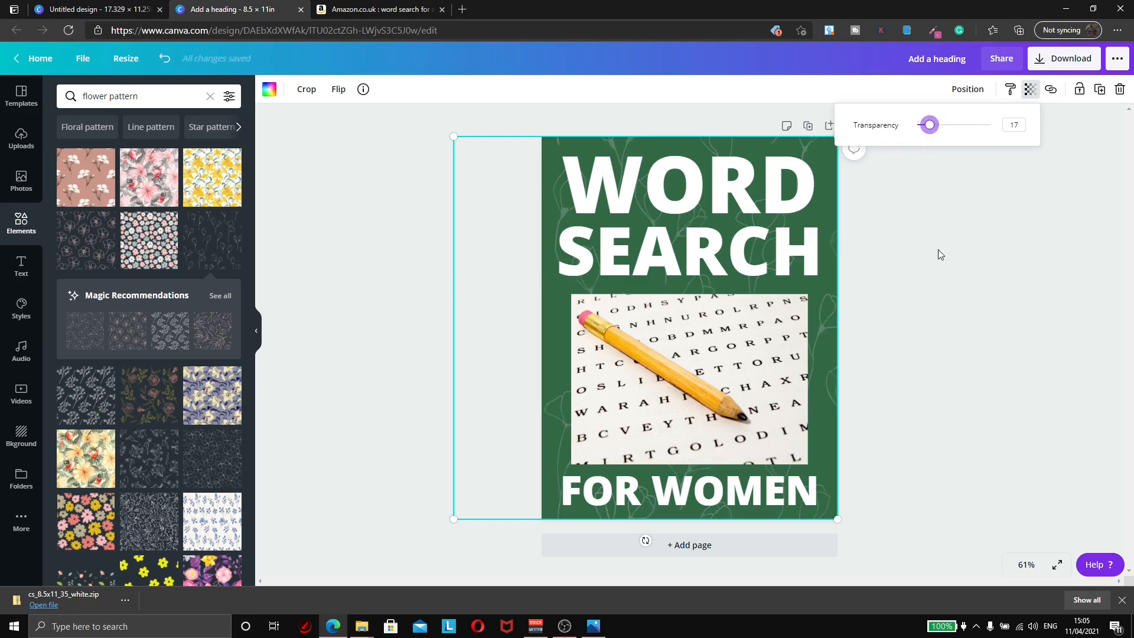
pyautogui.click(972, 353)
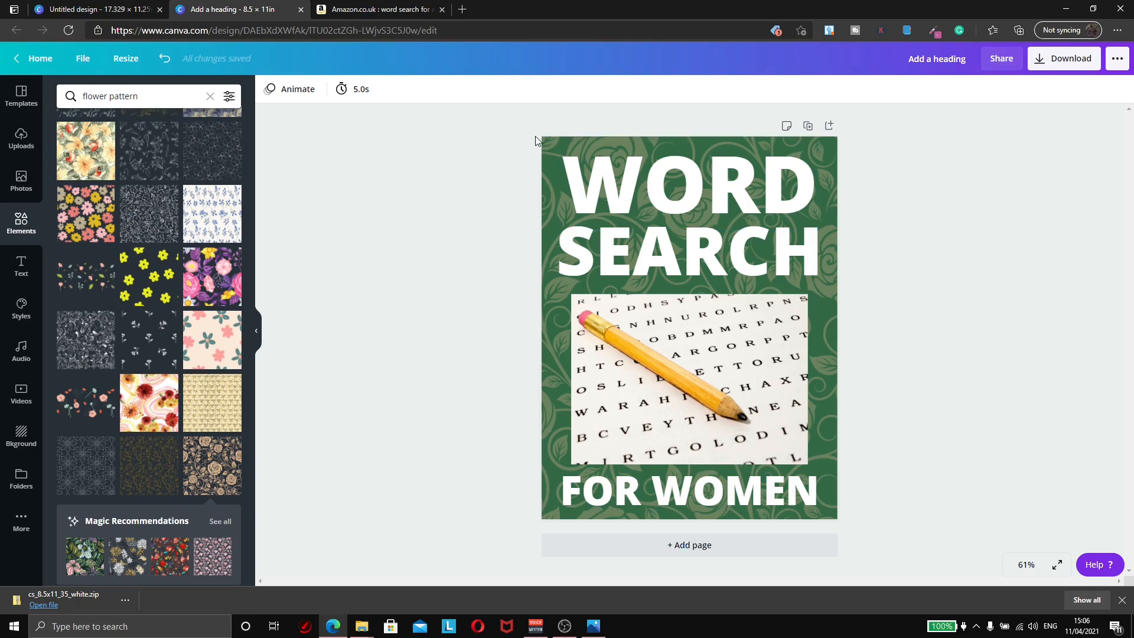
# Step: Fade the flower pattern further to a transparency of 19
pyautogui.click(546, 148)
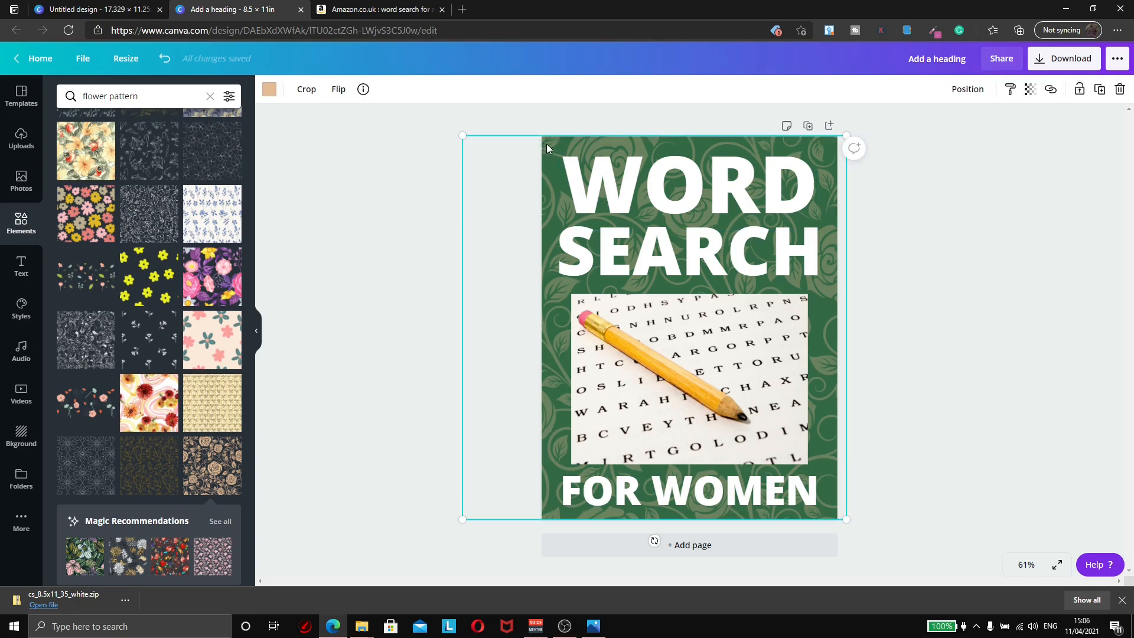
pyautogui.click(1030, 89)
pyautogui.moveTo(941, 132); pyautogui.dragTo(932, 131)
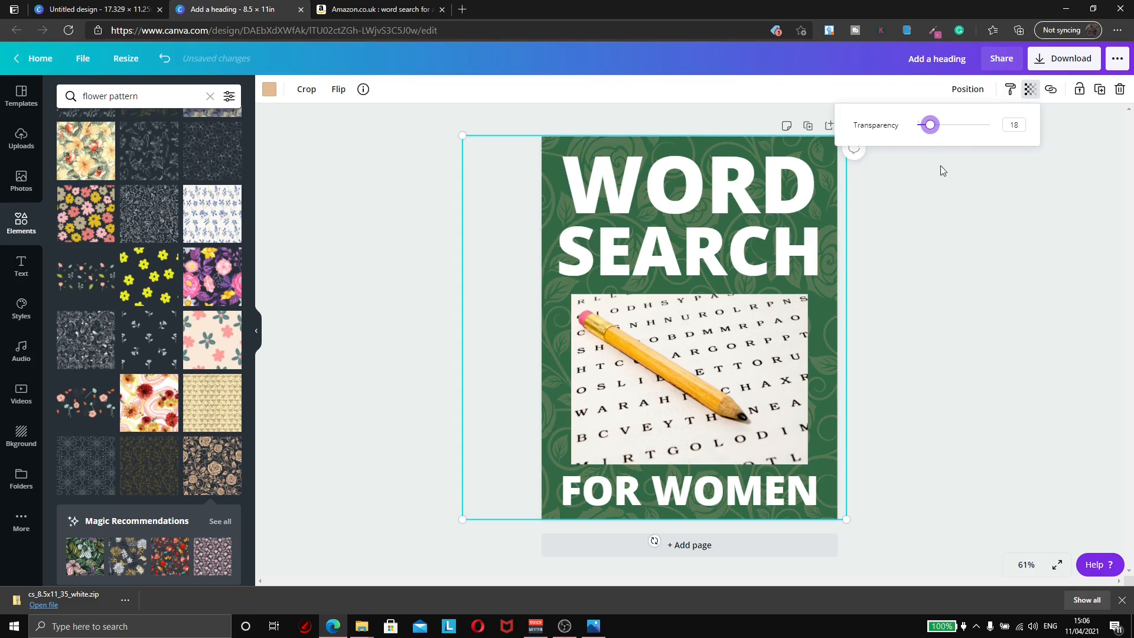
pyautogui.moveTo(930, 128); pyautogui.dragTo(932, 128)
pyautogui.click(937, 280)
pyautogui.click(965, 351)
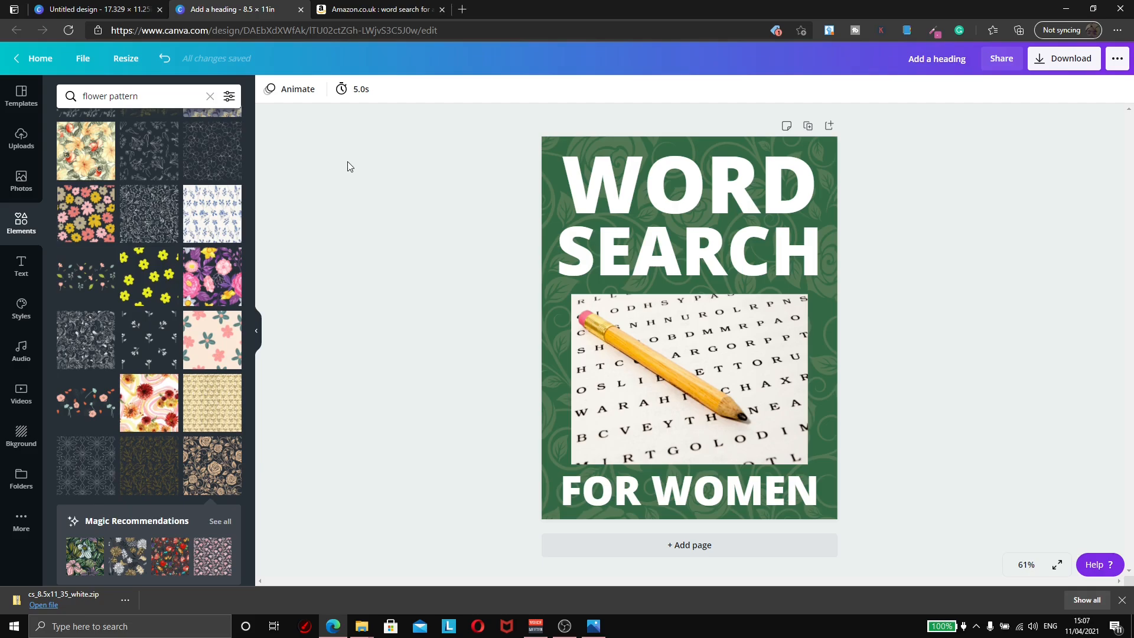
# Step: Search the fonts for 'bold' and apply Alfa Slab One to the WORD heading
pyautogui.click(636, 179)
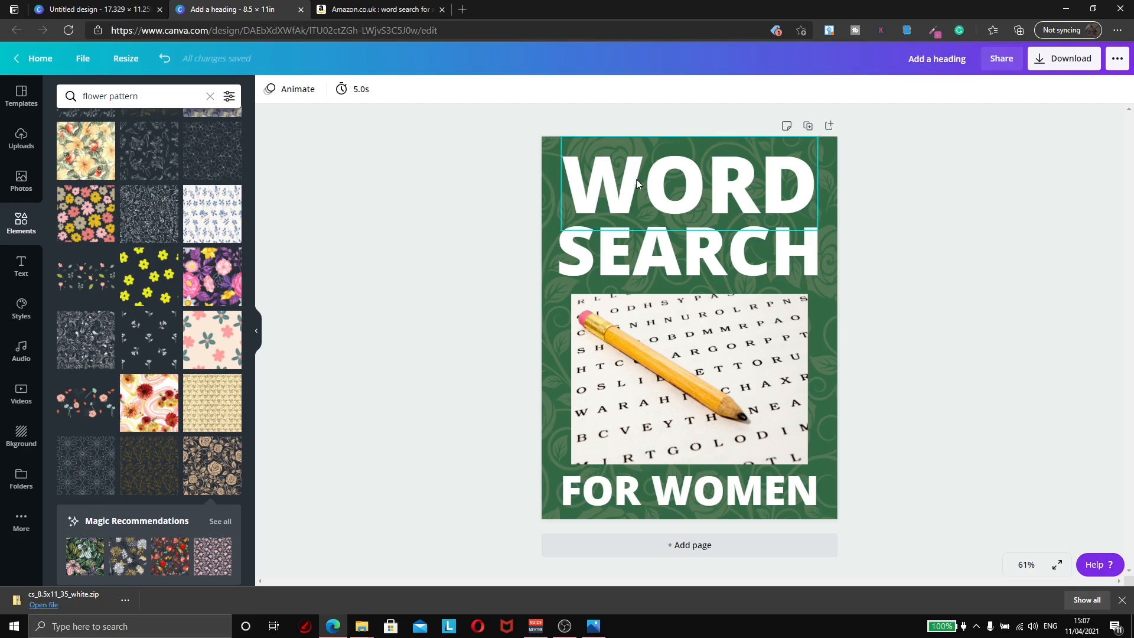
pyautogui.click(311, 88)
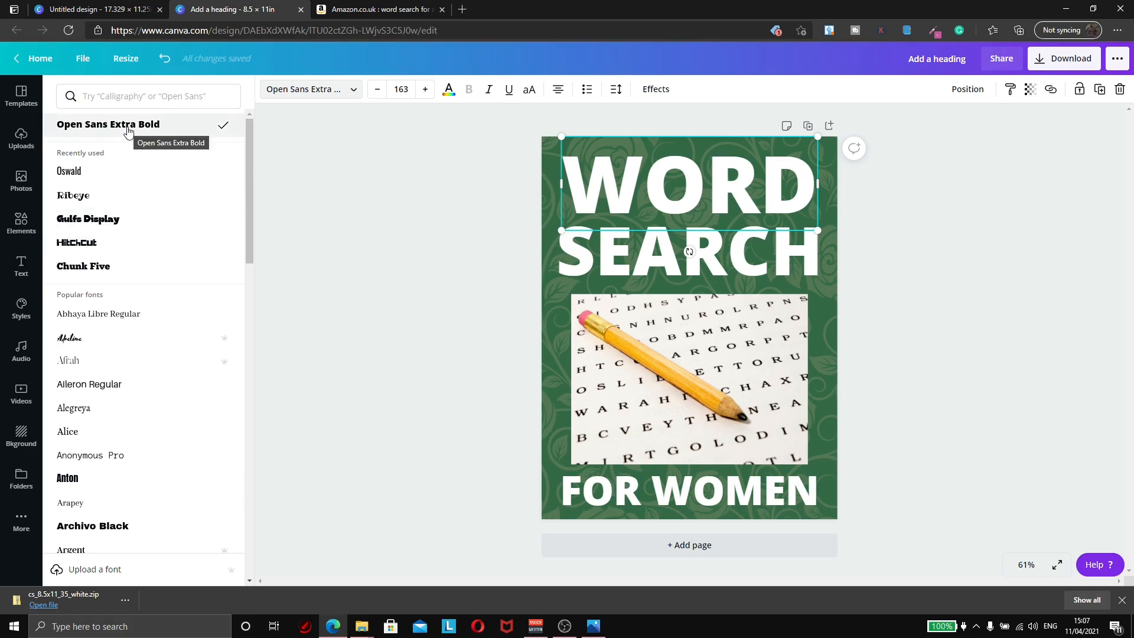
pyautogui.click(123, 98)
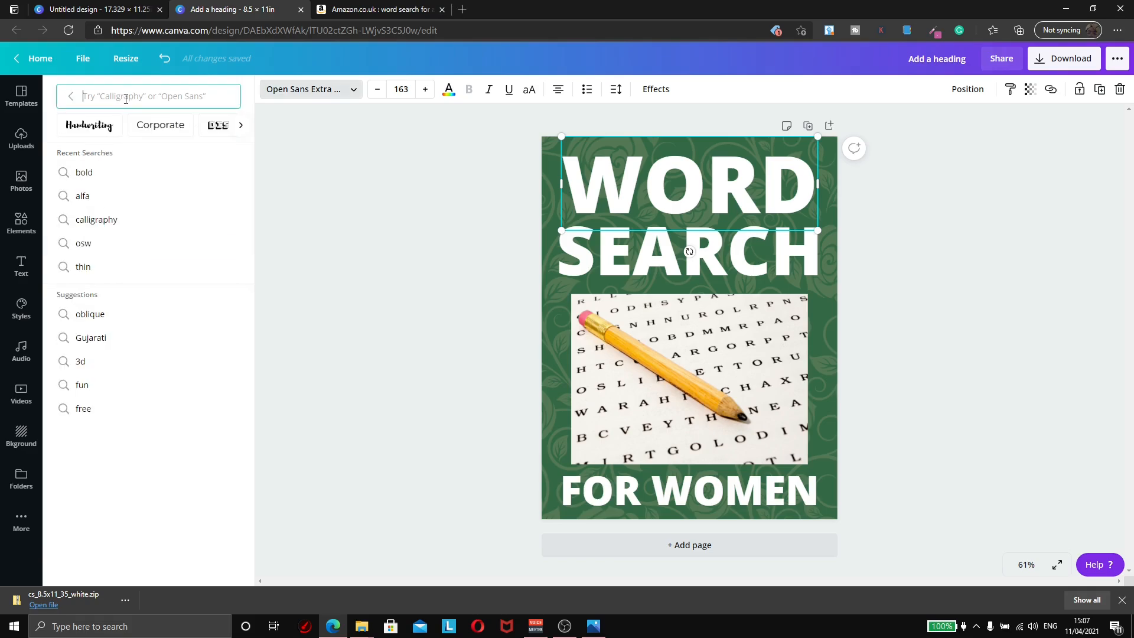
pyautogui.write('bold')
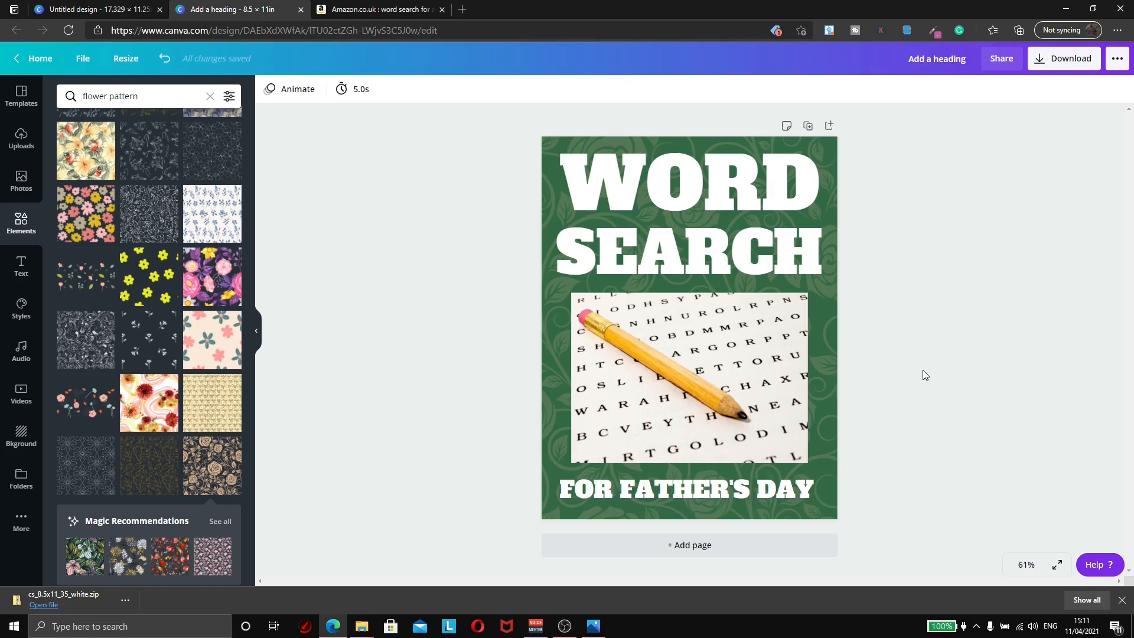
pyautogui.click(752, 189)
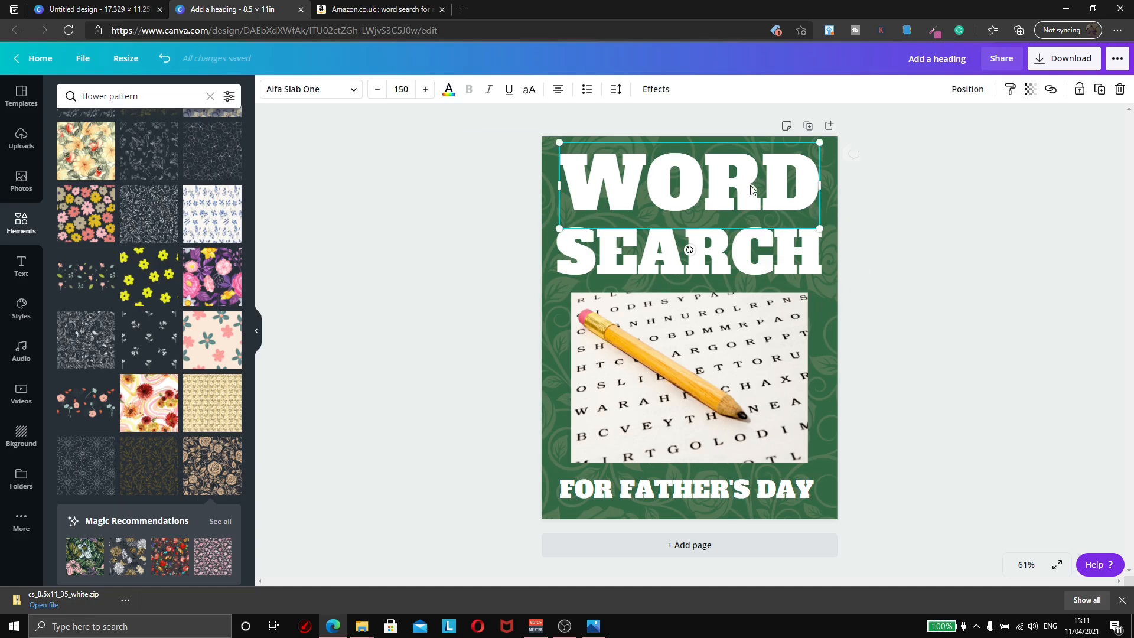
# Step: Give the WORD heading the Lift shadow effect at full intensity 100
pyautogui.click(656, 95)
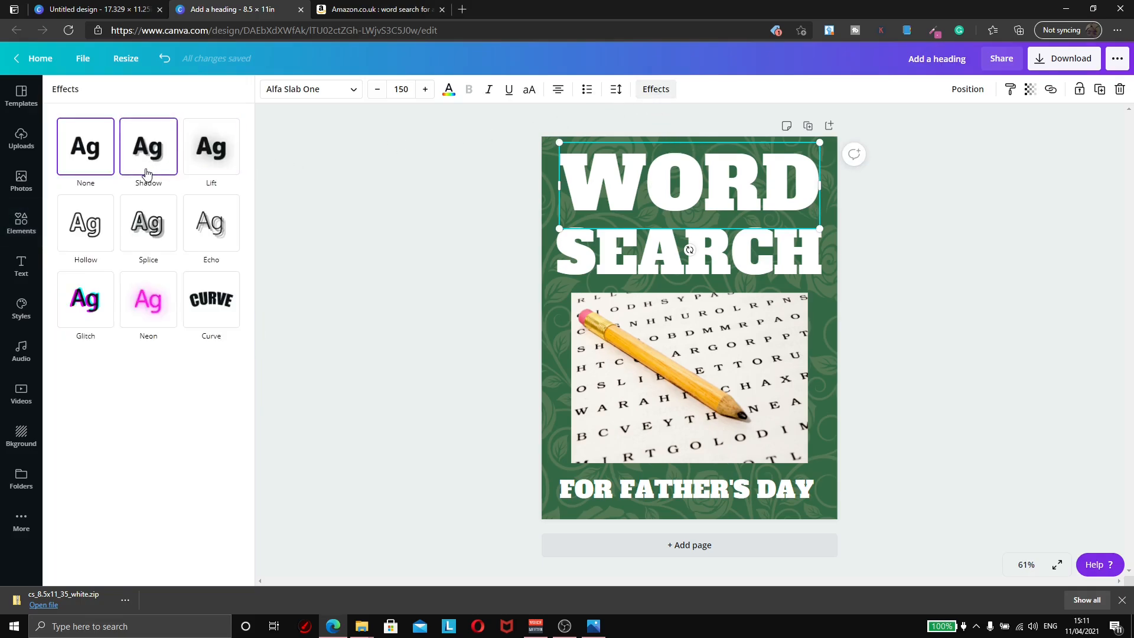
pyautogui.click(207, 160)
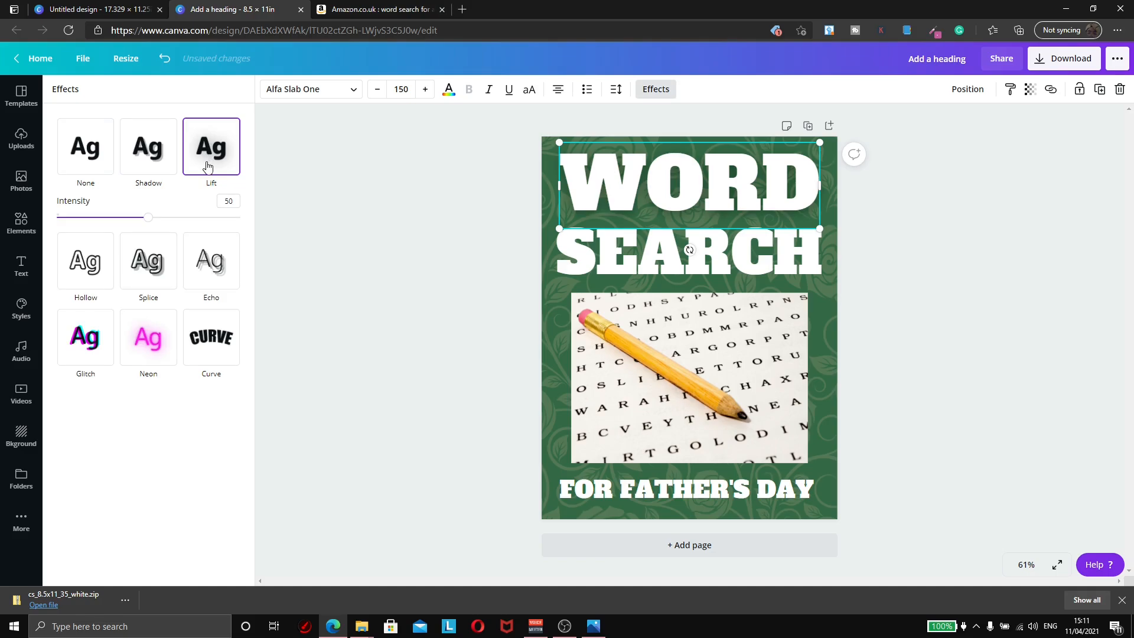
pyautogui.click(89, 164)
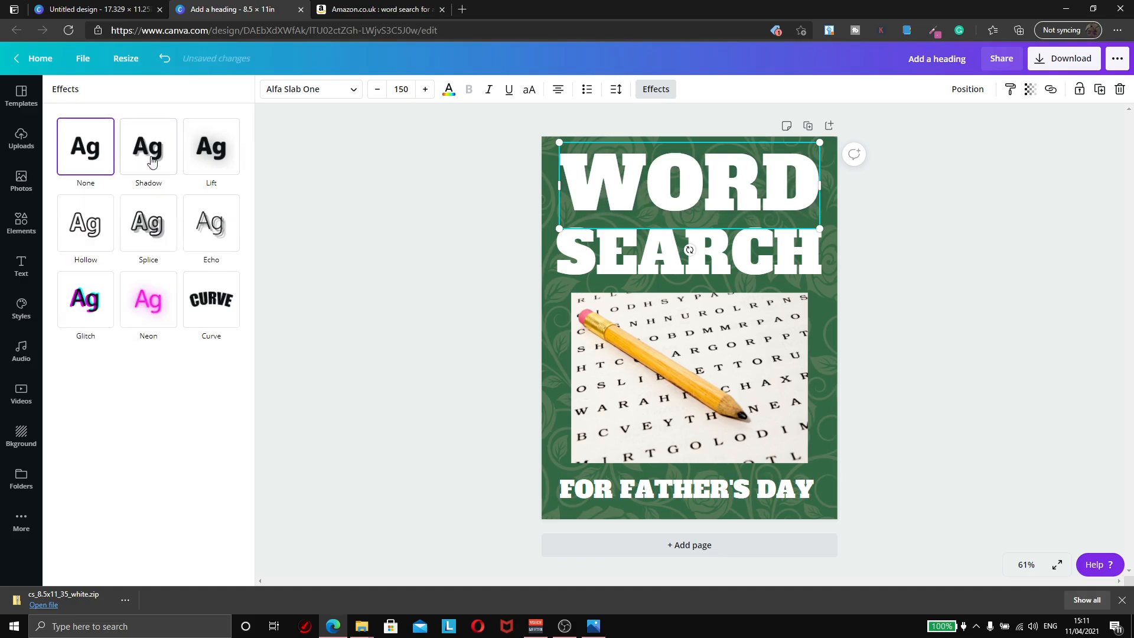
pyautogui.click(199, 165)
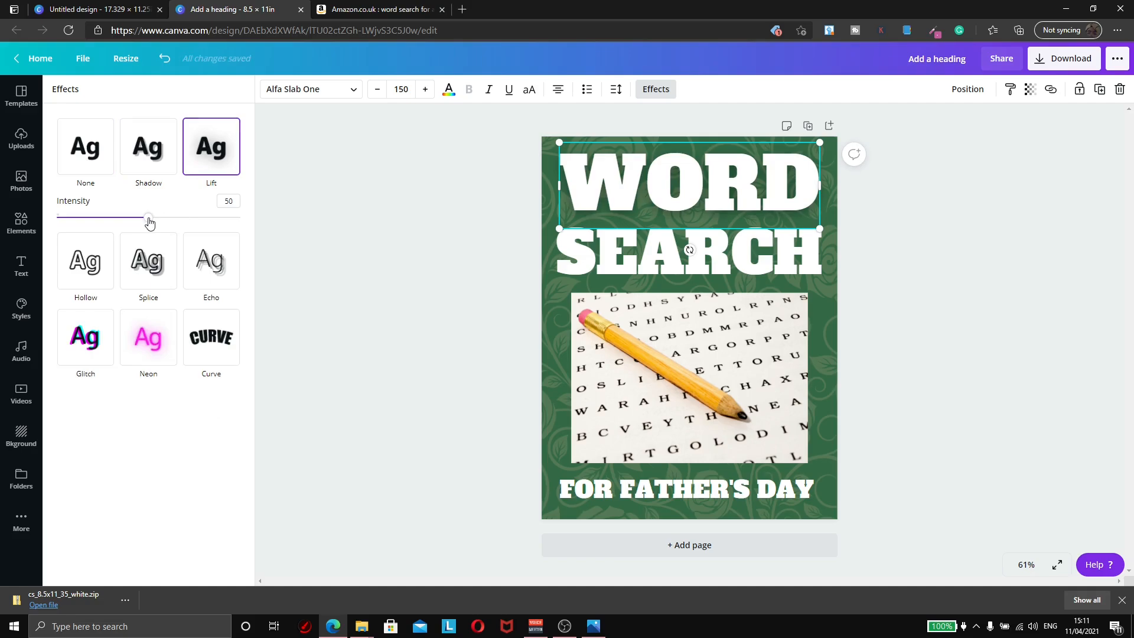
pyautogui.moveTo(149, 222); pyautogui.dragTo(257, 226)
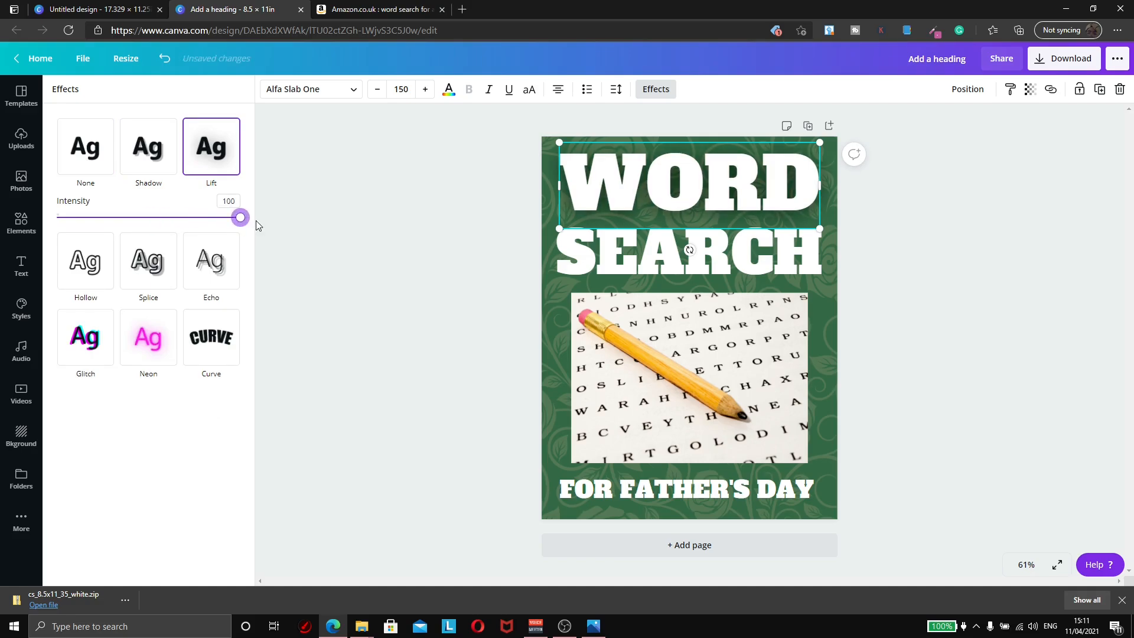
# Step: Review the SEARCH heading and FOR FATHER'S DAY subtitle, leaving both unchanged
pyautogui.click(594, 261)
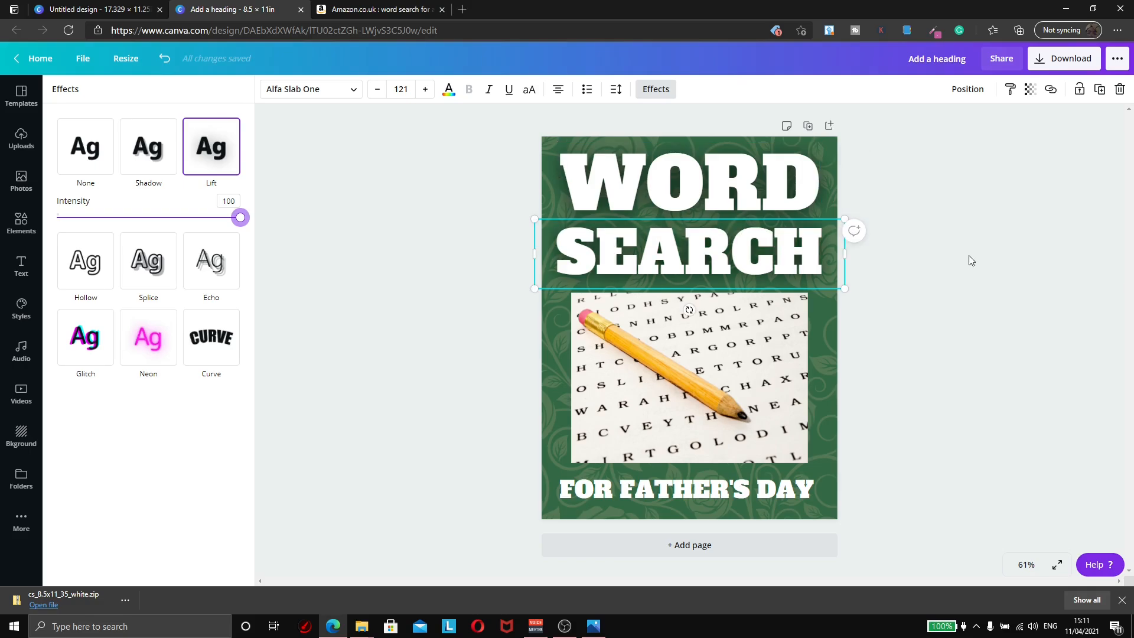
pyautogui.click(969, 259)
pyautogui.click(719, 492)
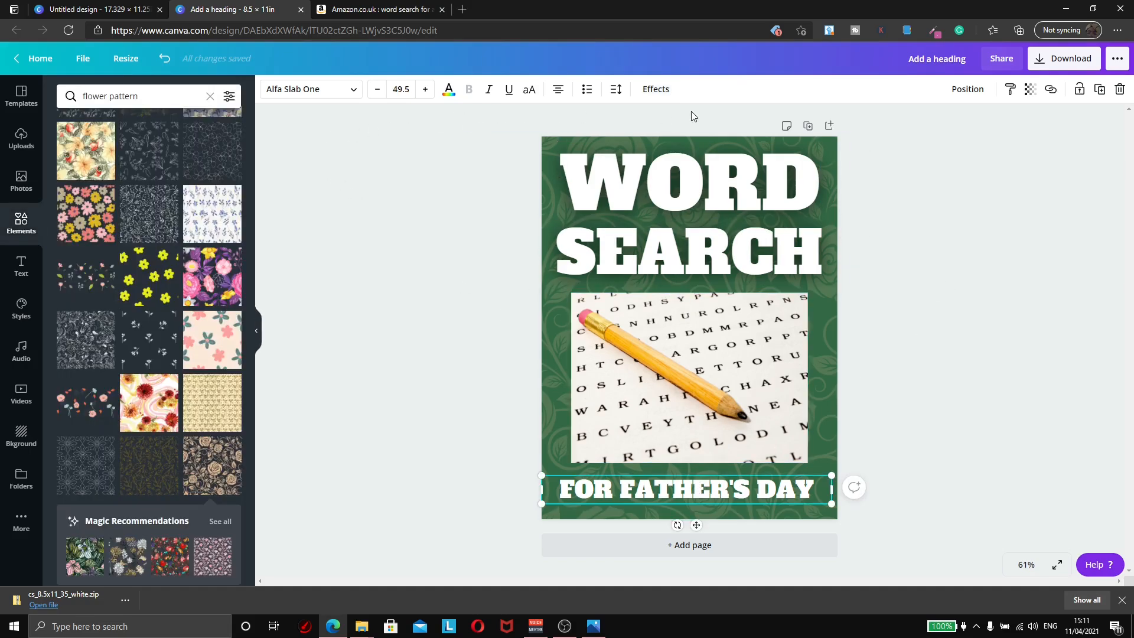
pyautogui.click(982, 271)
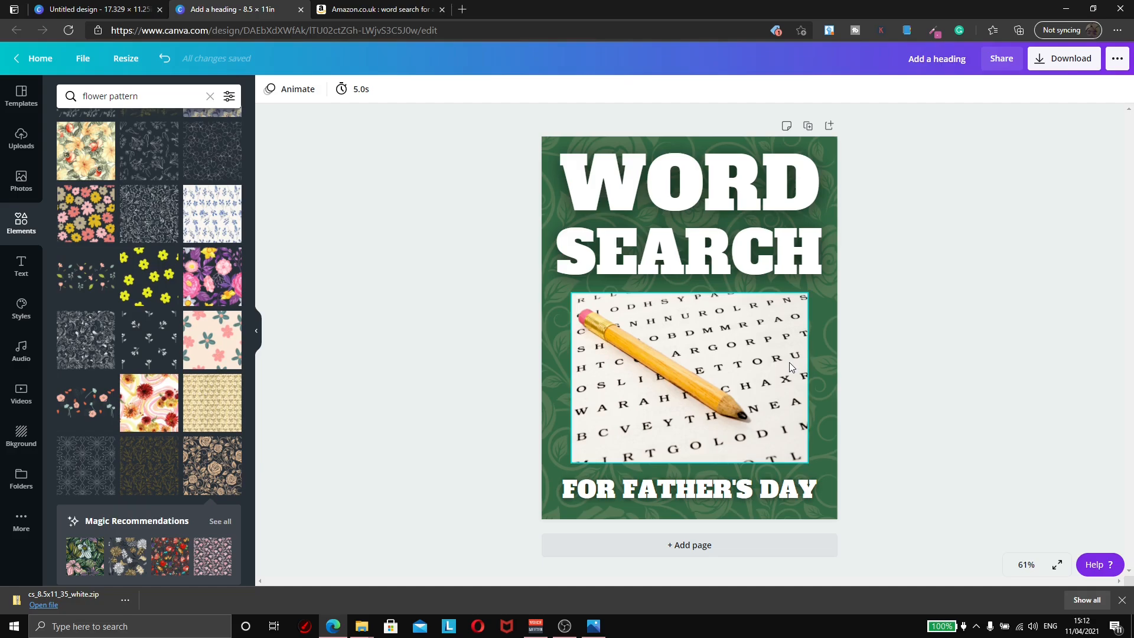
# Step: Widen the pencil photo so it reaches the page's left and right edges
pyautogui.click(694, 362)
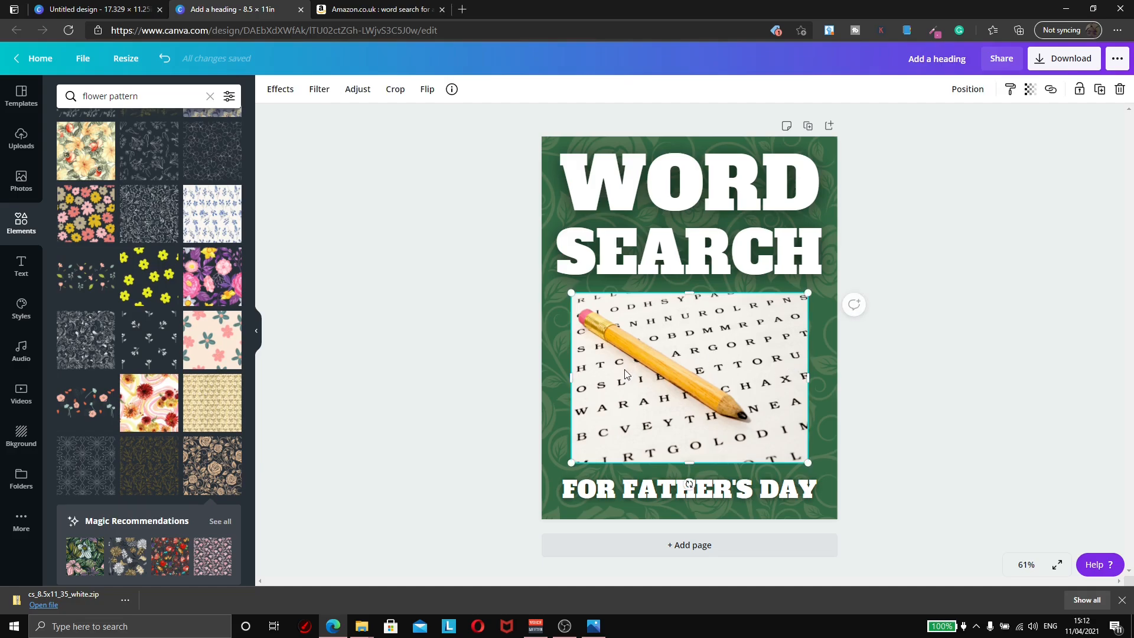
pyautogui.moveTo(804, 375); pyautogui.dragTo(838, 377)
pyautogui.moveTo(571, 378); pyautogui.dragTo(542, 378)
pyautogui.click(848, 450)
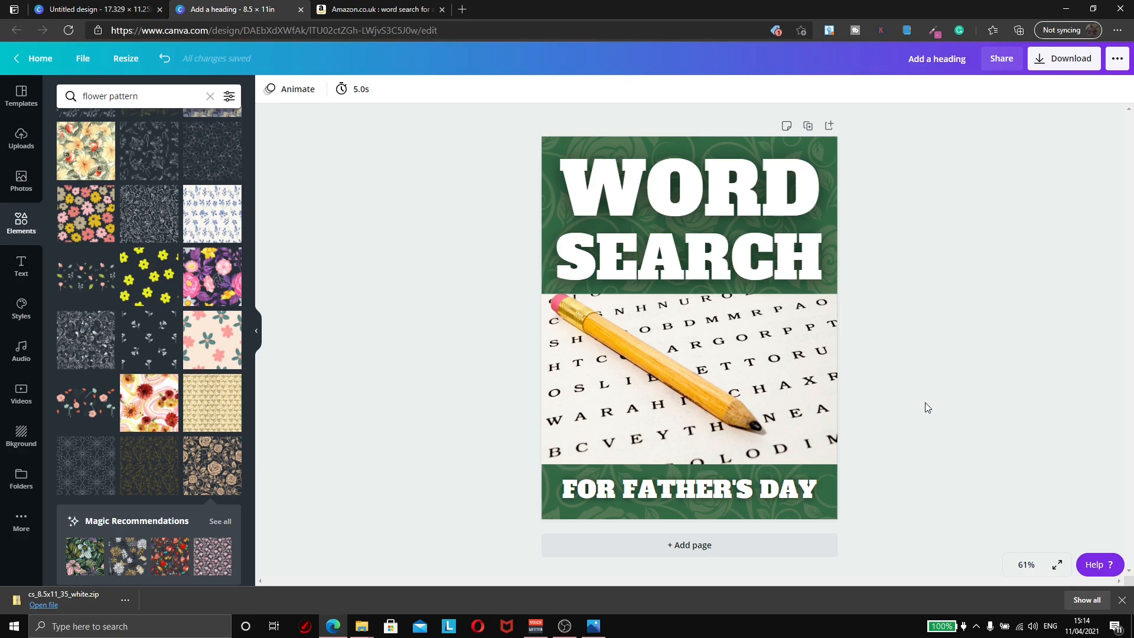
# Step: Soften the Lift shadow to about 87 on WORD and 82 on SEARCH
pyautogui.click(682, 198)
pyautogui.click(656, 88)
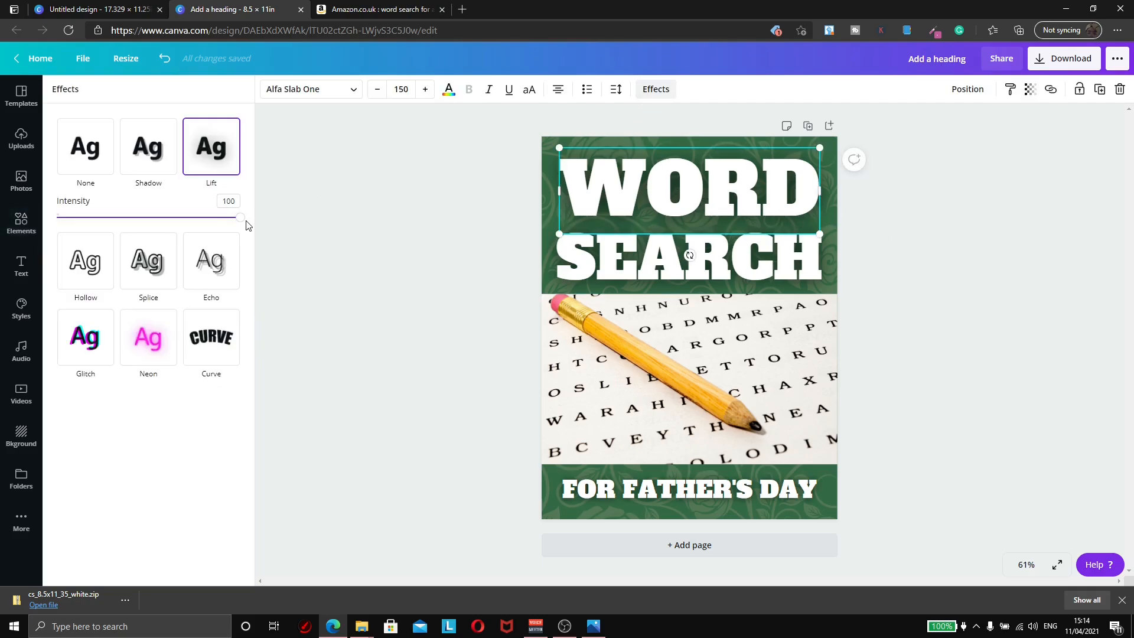
pyautogui.moveTo(239, 220); pyautogui.dragTo(209, 221)
pyautogui.click(585, 265)
pyautogui.click(336, 238)
pyautogui.click(961, 322)
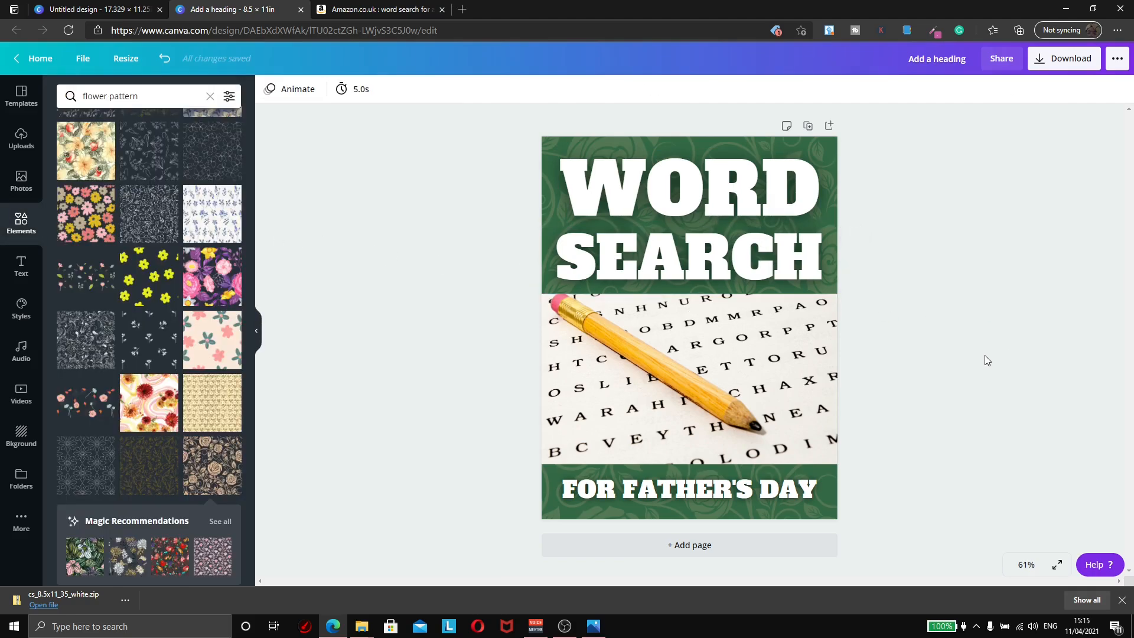
# Step: Narrow the pencil photo from both sides and nudge the subtitle up slightly
pyautogui.click(836, 362)
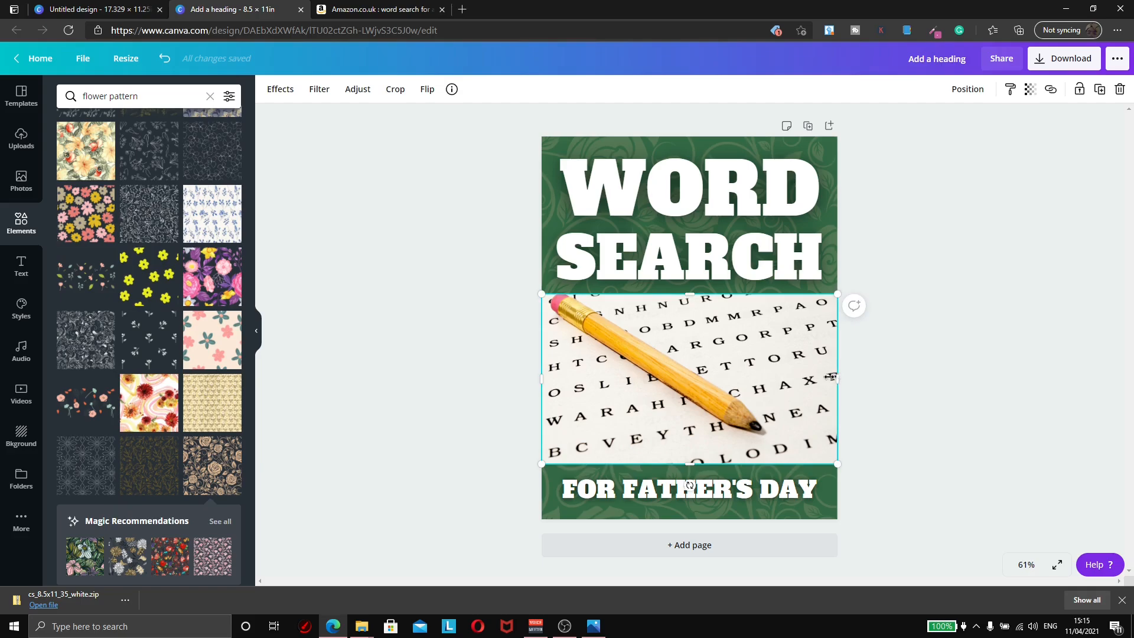
pyautogui.moveTo(831, 377); pyautogui.dragTo(817, 378)
pyautogui.moveTo(541, 378); pyautogui.dragTo(569, 379)
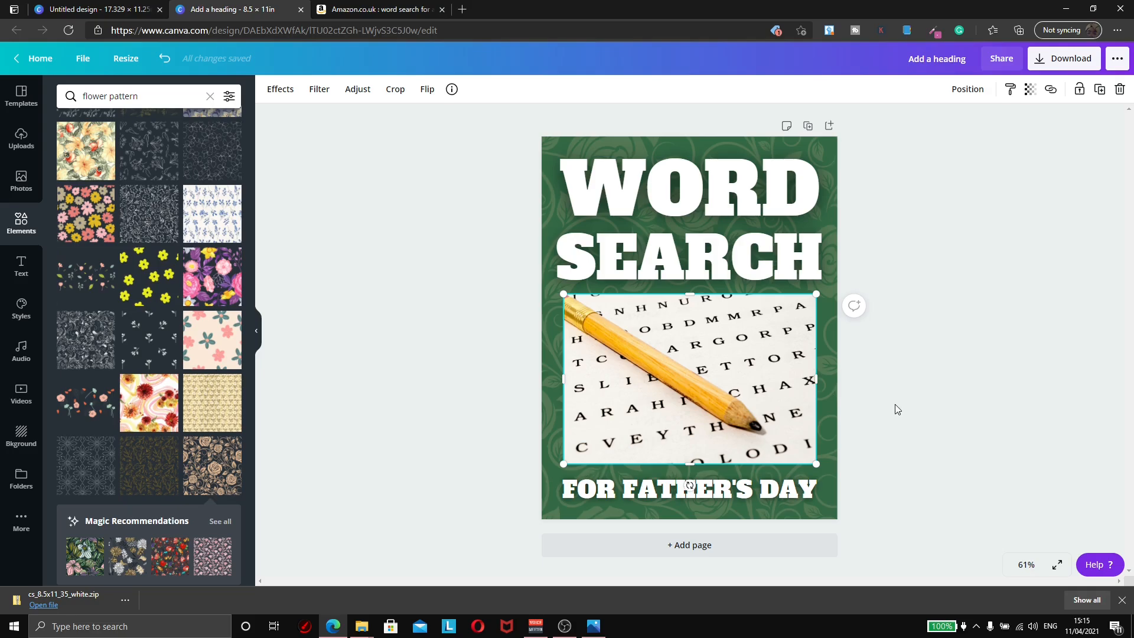
pyautogui.moveTo(727, 487); pyautogui.dragTo(701, 494)
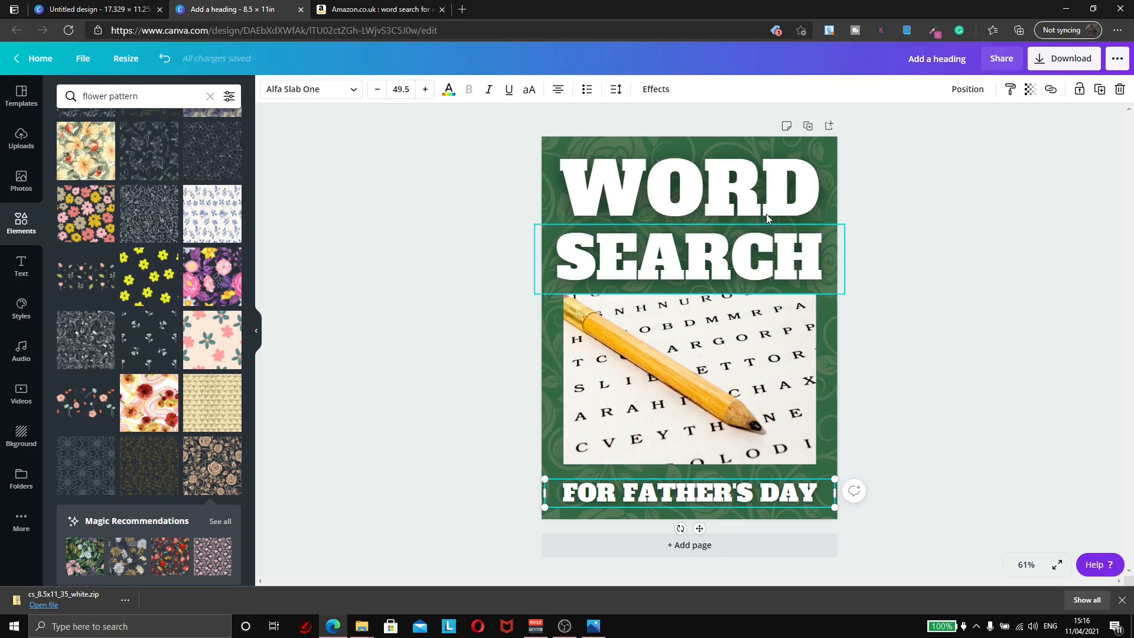
# Step: Make a copy of the design and retype its subtitle as FOR MOTHER'S DAY
pyautogui.click(83, 58)
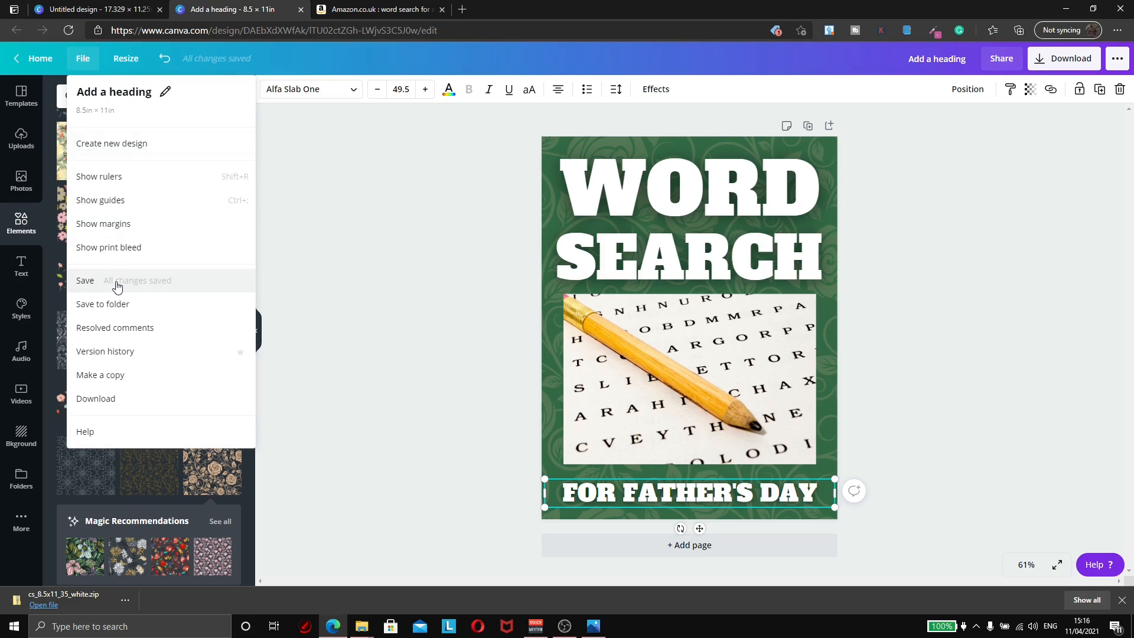
pyautogui.click(116, 378)
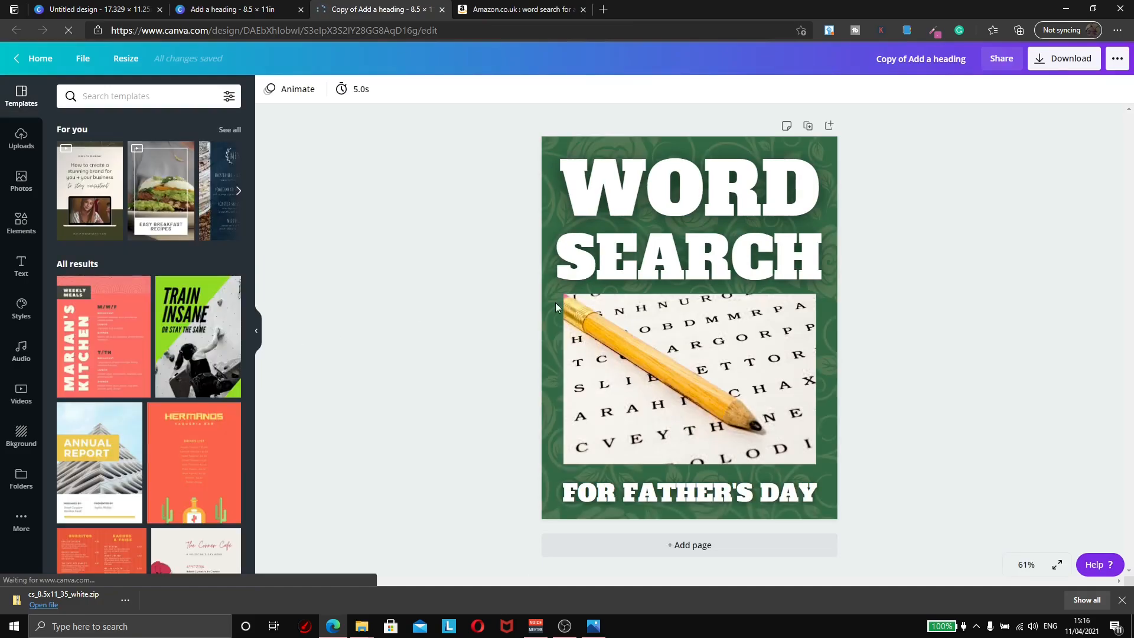
pyautogui.doubleClick(689, 492)
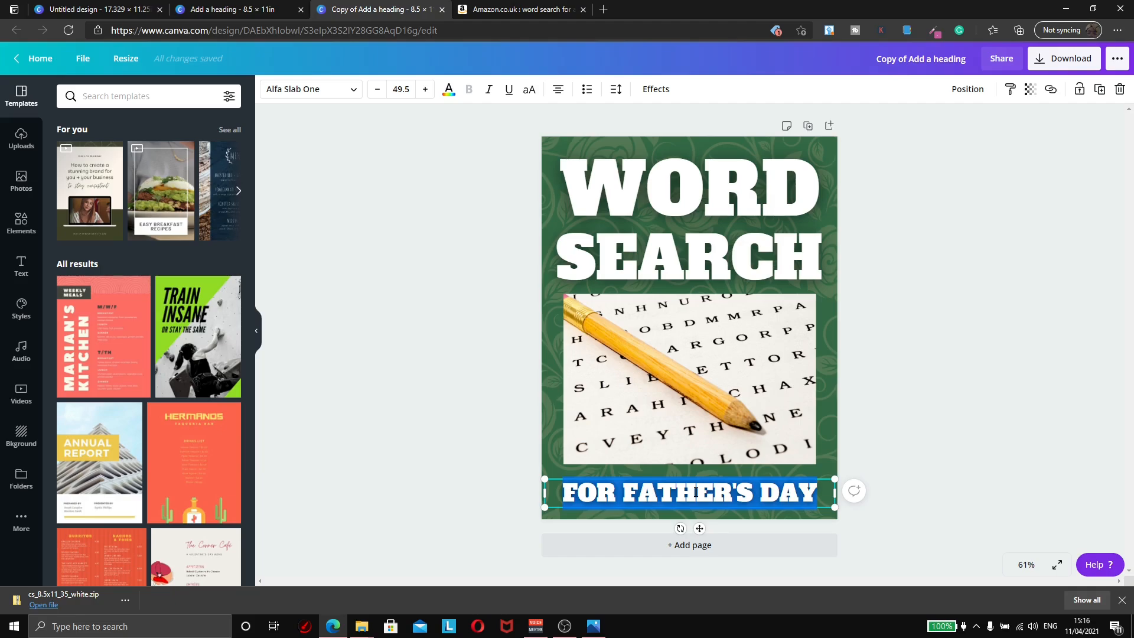
pyautogui.write('FOR MOTHERS')
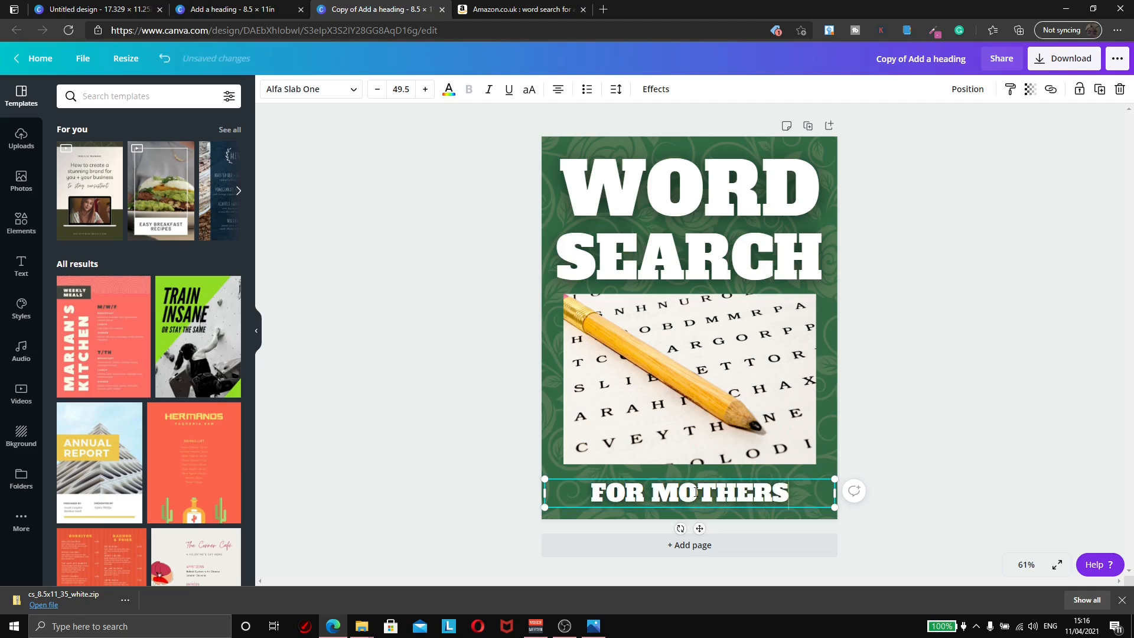
pyautogui.press('BackSpace')
pyautogui.write("'S DAY")
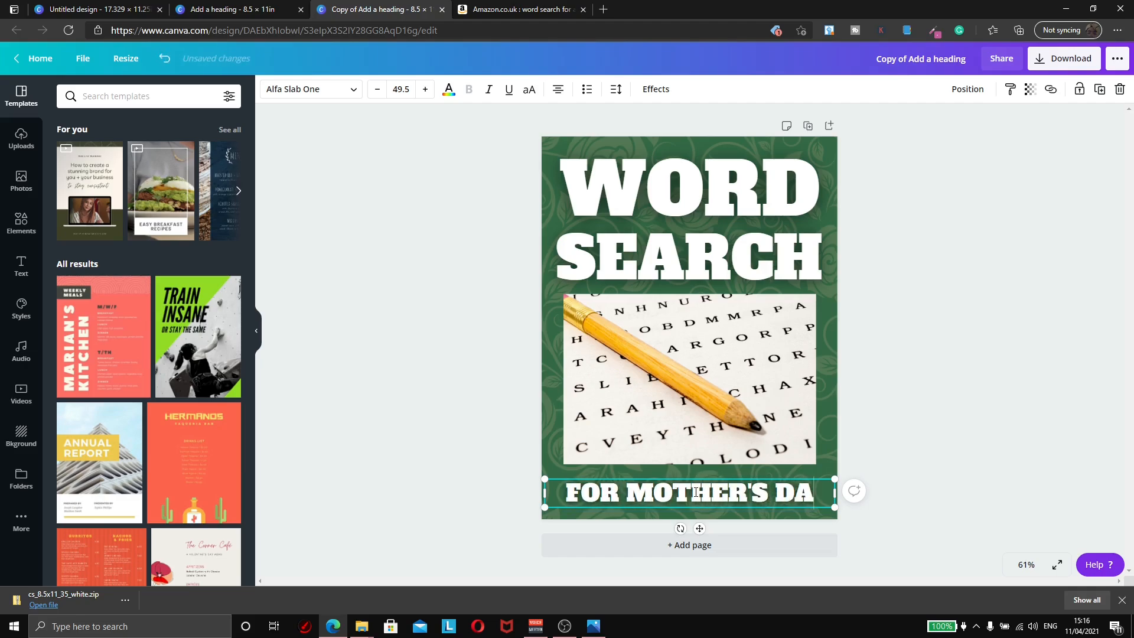
pyautogui.click(920, 414)
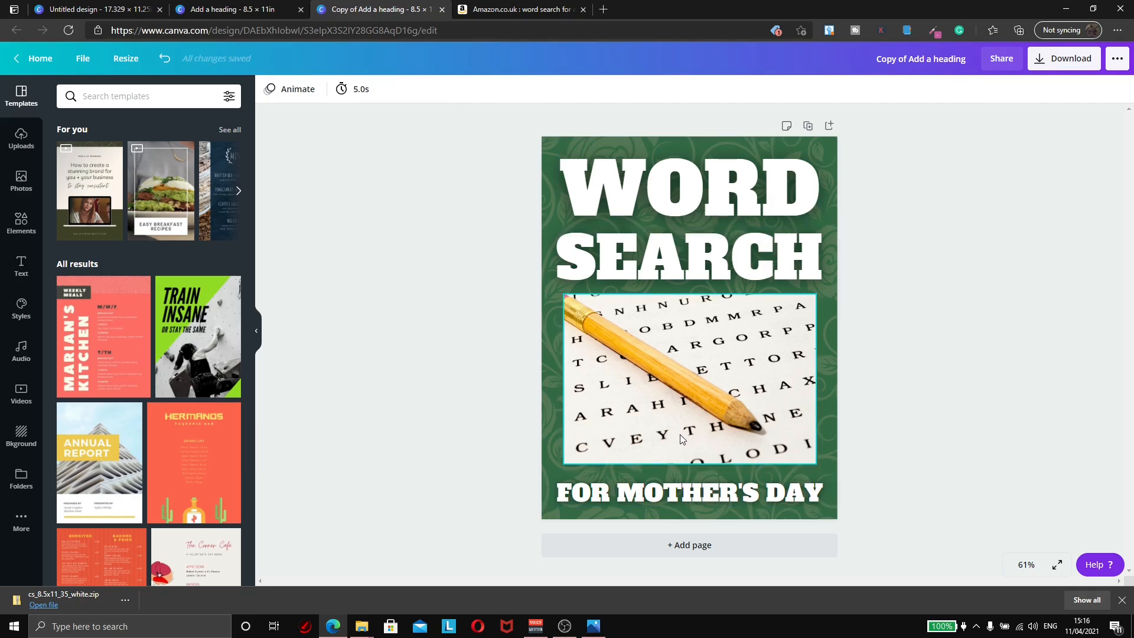
pyautogui.click(555, 152)
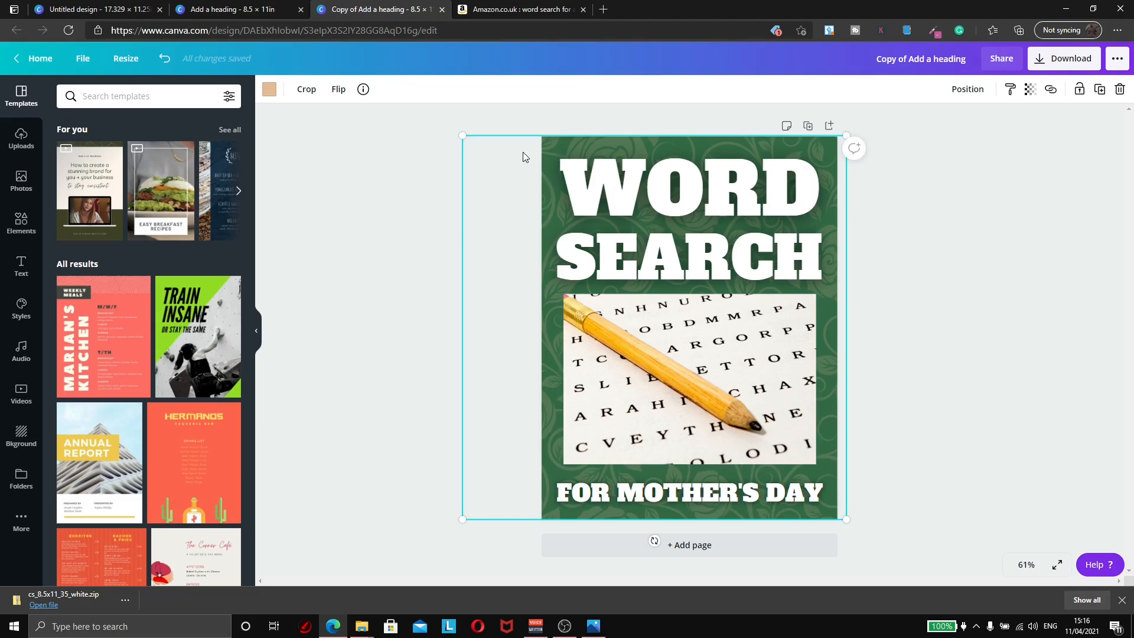
# Step: Compare with the original, nudge the WORD heading, and tint the copy's background pink
pyautogui.hotkey('ctrl', 'shift', 'Tab')
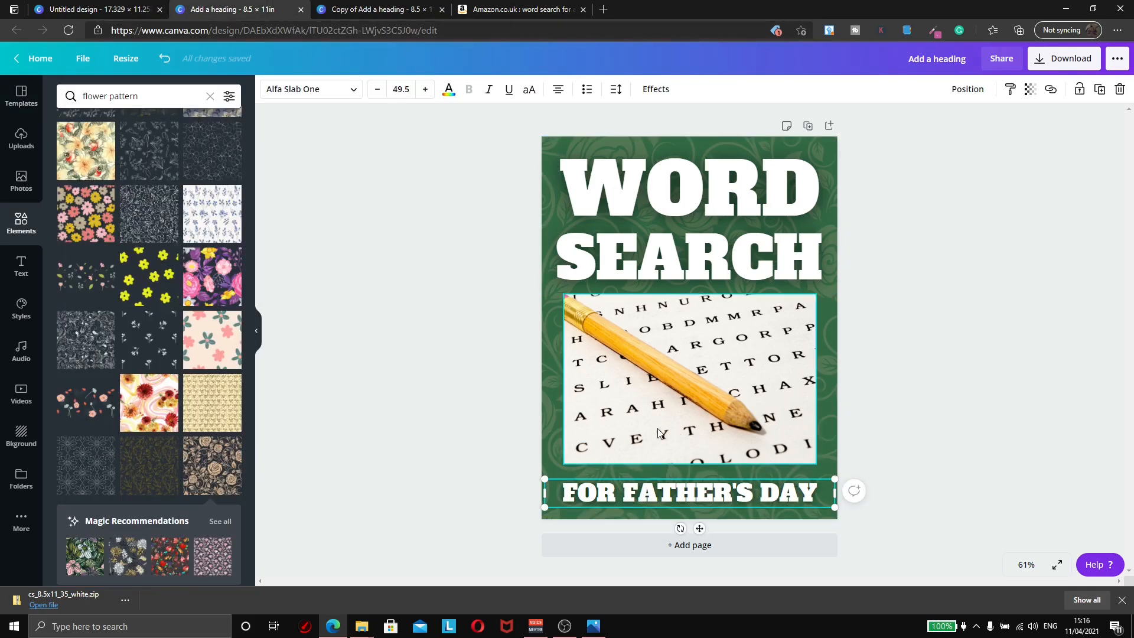
pyautogui.hotkey('ctrl', 'Tab')
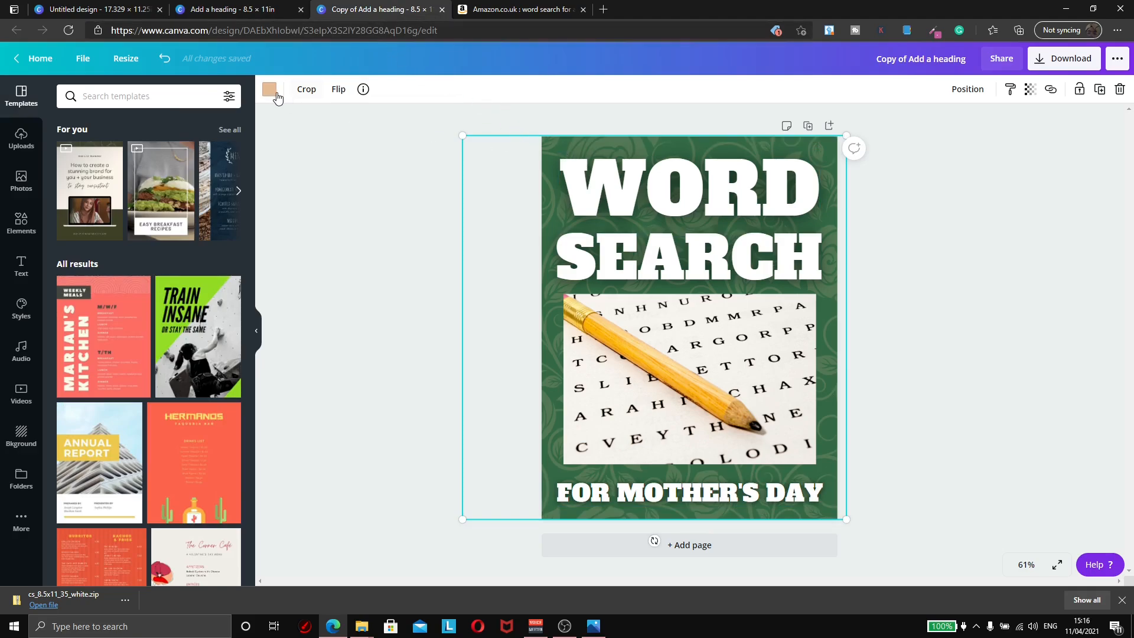
pyautogui.moveTo(590, 158); pyautogui.dragTo(605, 176)
pyautogui.click(548, 144)
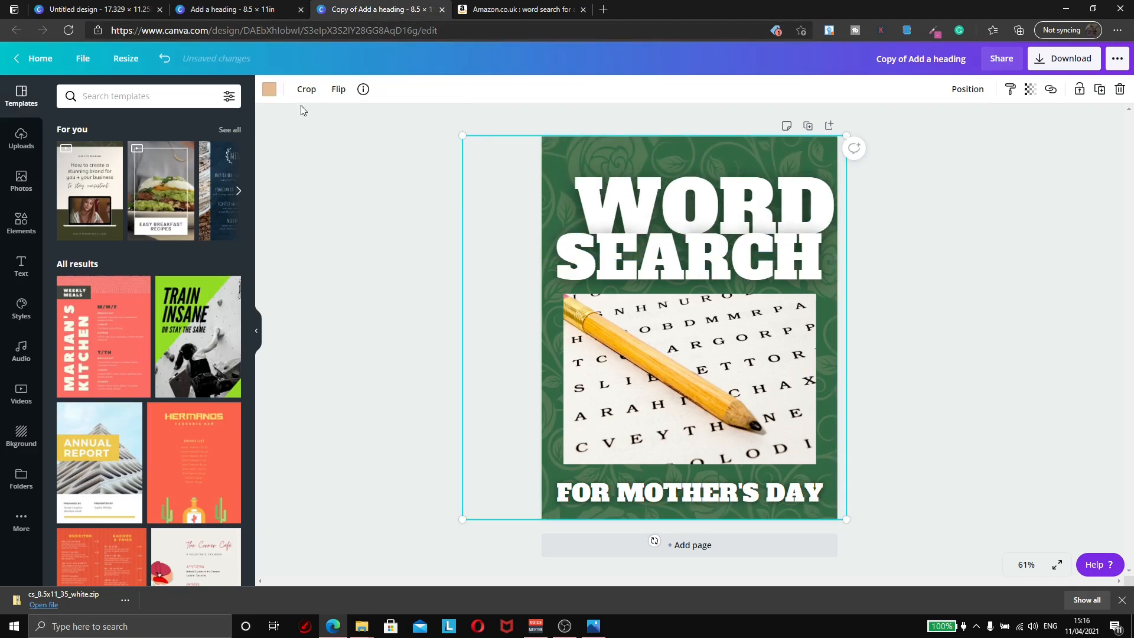
pyautogui.click(271, 92)
pyautogui.click(140, 431)
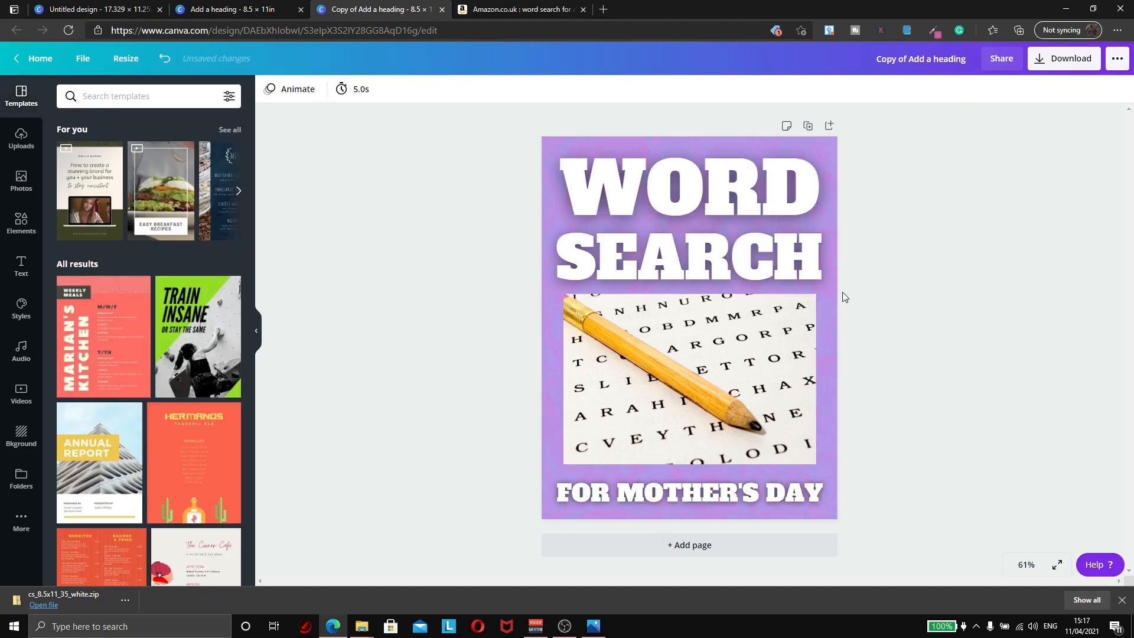
# Step: Lower the WORD heading, tint the background white, and set its transparency to 13
pyautogui.moveTo(636, 196); pyautogui.dragTo(638, 211)
pyautogui.click(584, 154)
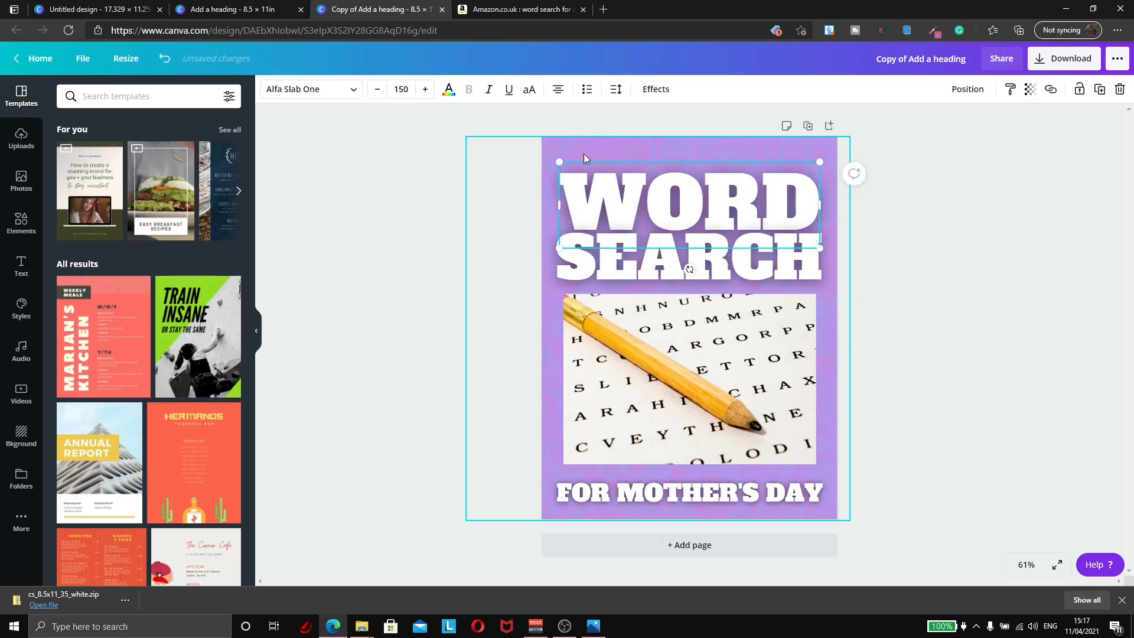
pyautogui.click(269, 90)
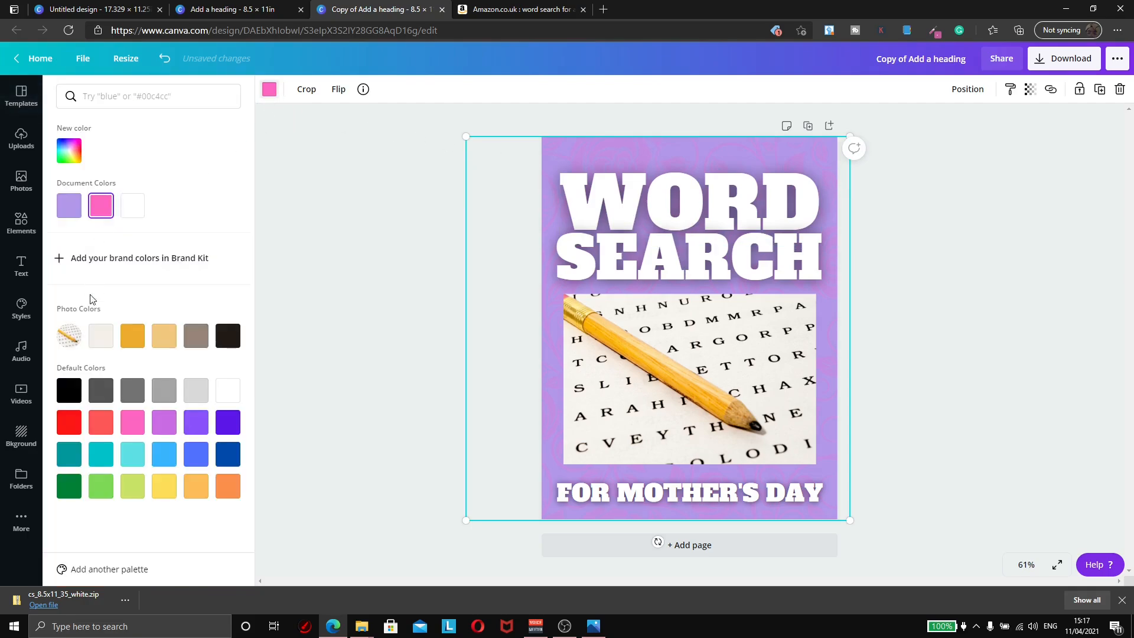
pyautogui.click(138, 213)
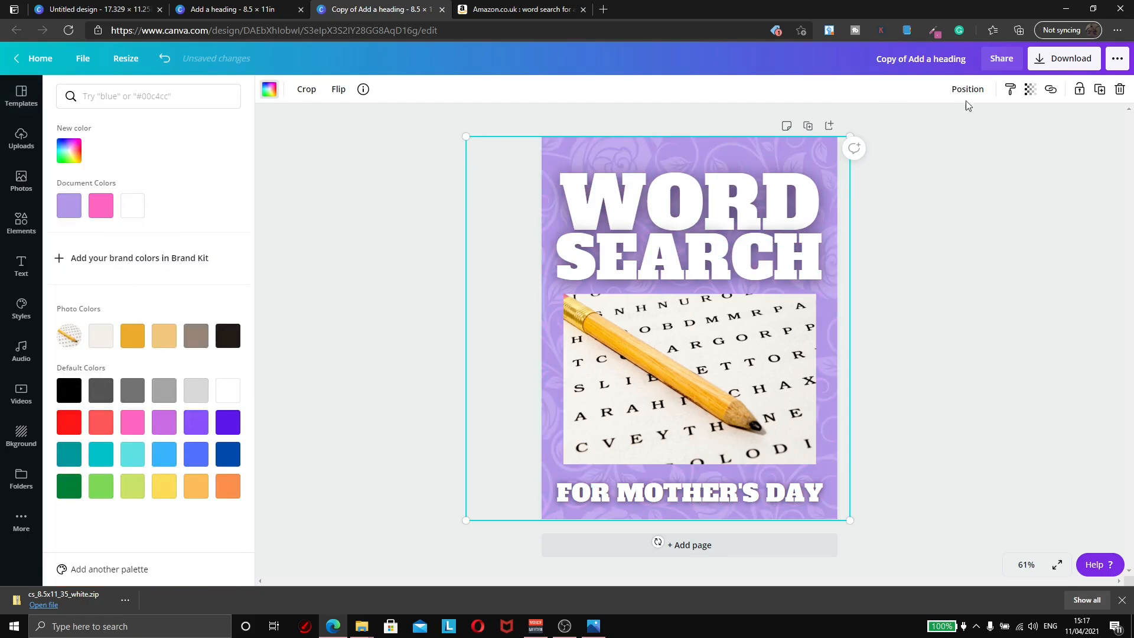
pyautogui.click(1030, 89)
pyautogui.moveTo(957, 133); pyautogui.dragTo(928, 131)
pyautogui.click(907, 317)
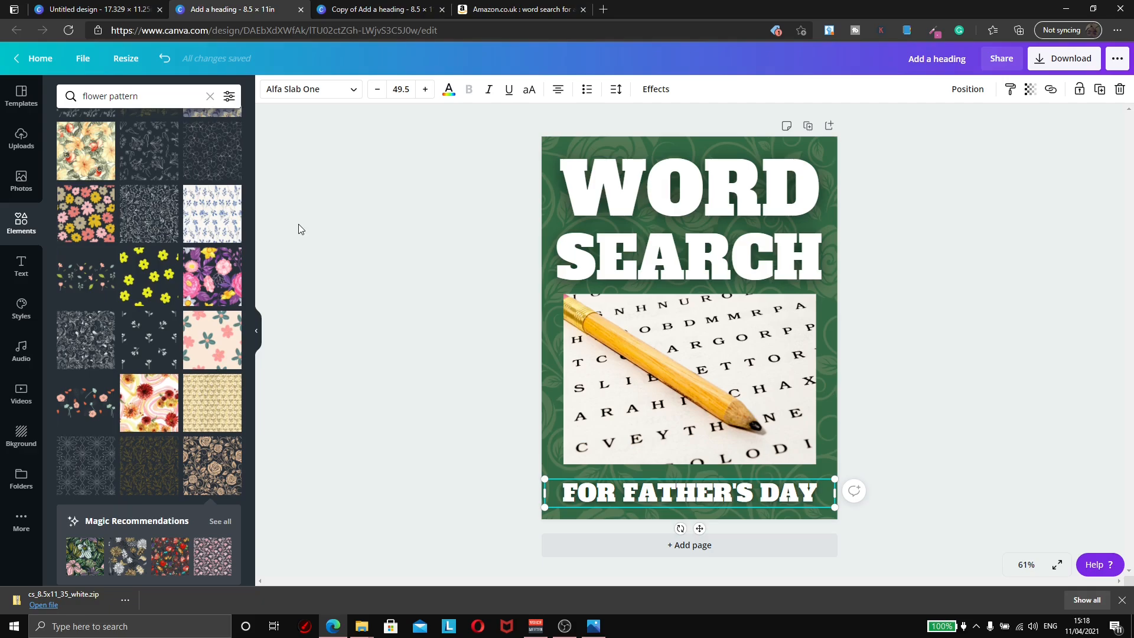
# Step: Download the Father's Day word-search cover as a PNG
pyautogui.click(120, 8)
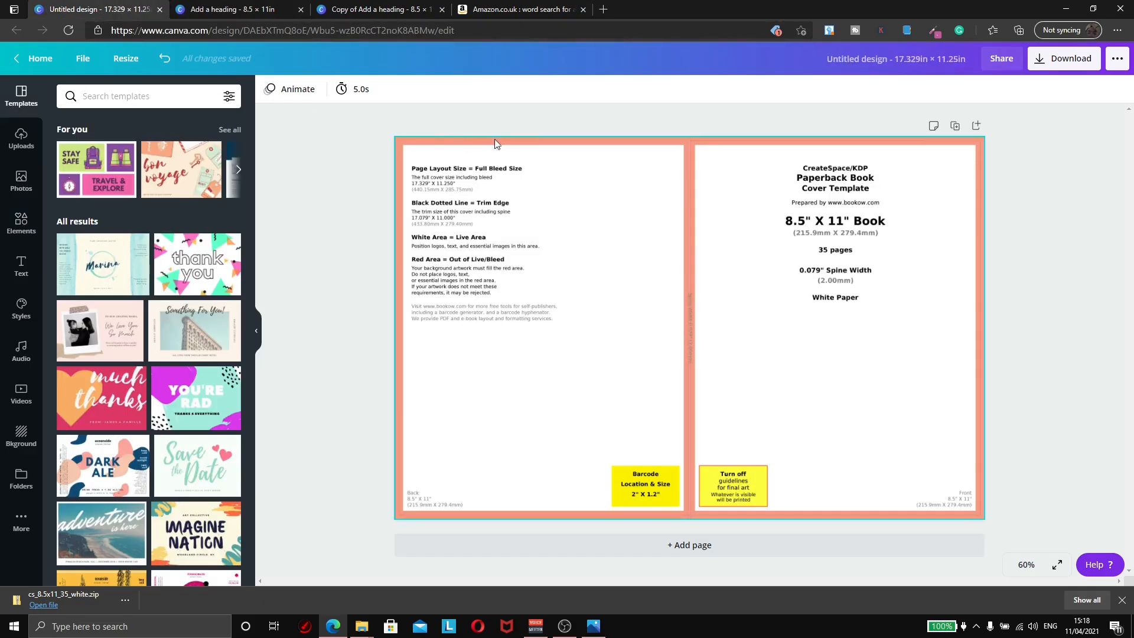
pyautogui.click(230, 9)
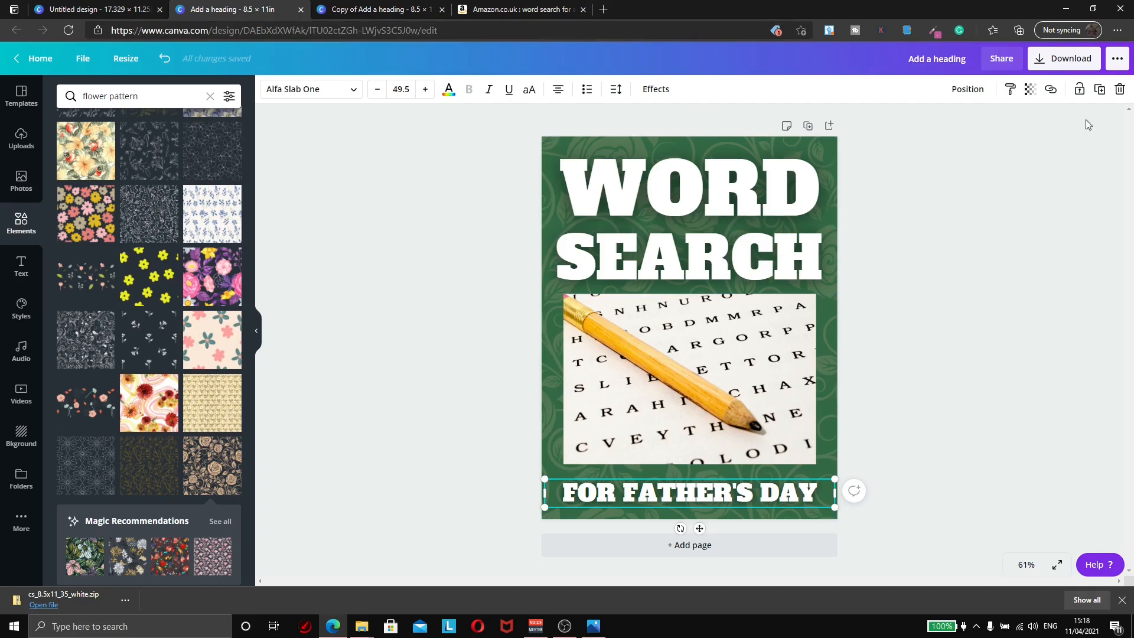
pyautogui.click(1067, 65)
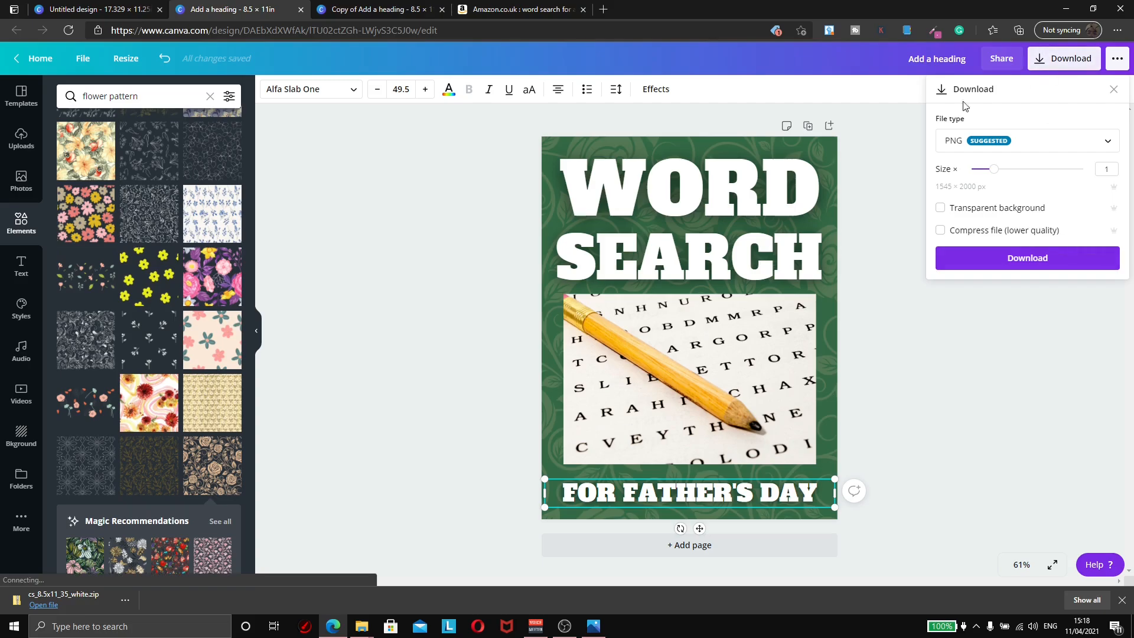
pyautogui.click(1004, 257)
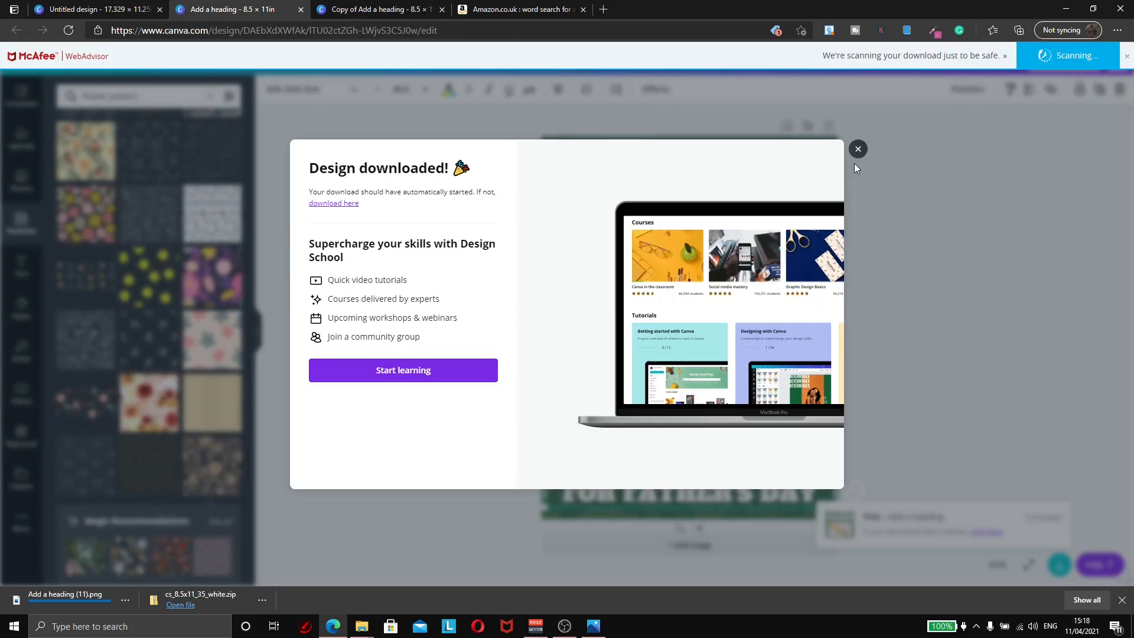
pyautogui.click(856, 152)
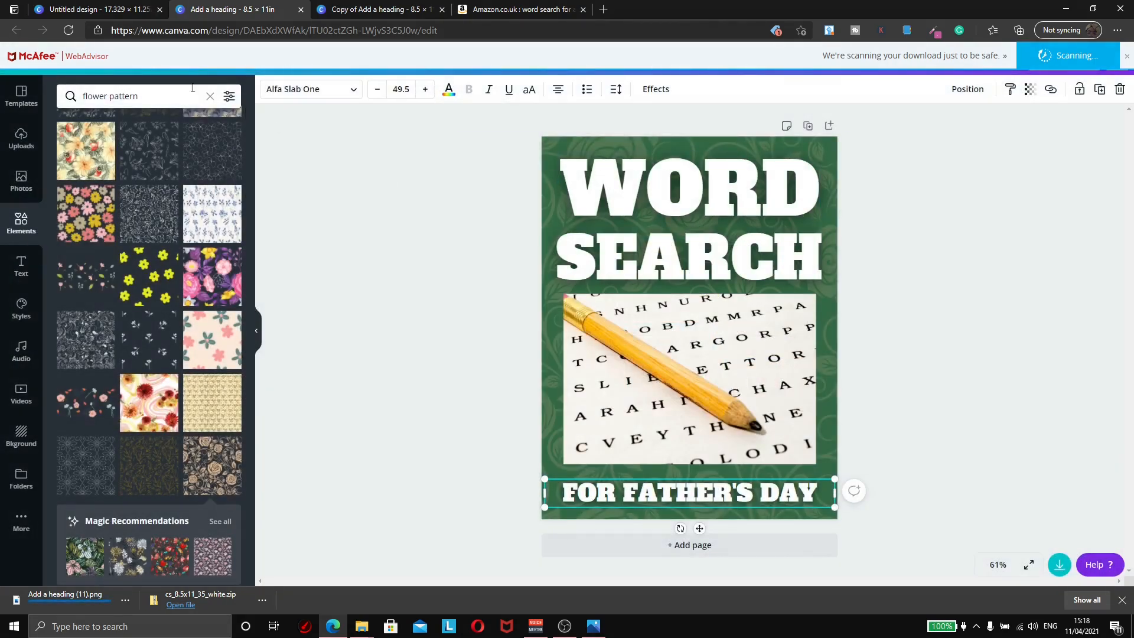
pyautogui.click(83, 10)
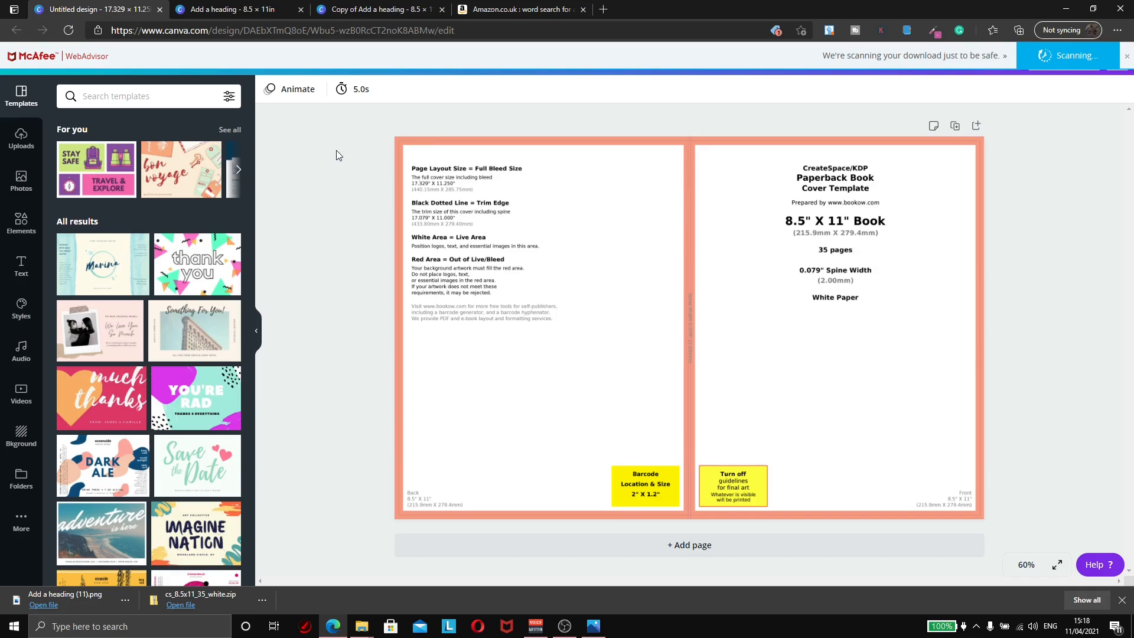
# Step: Add the exported word-search cover image from Photos to the KDP template
pyautogui.click(21, 180)
pyautogui.click(96, 202)
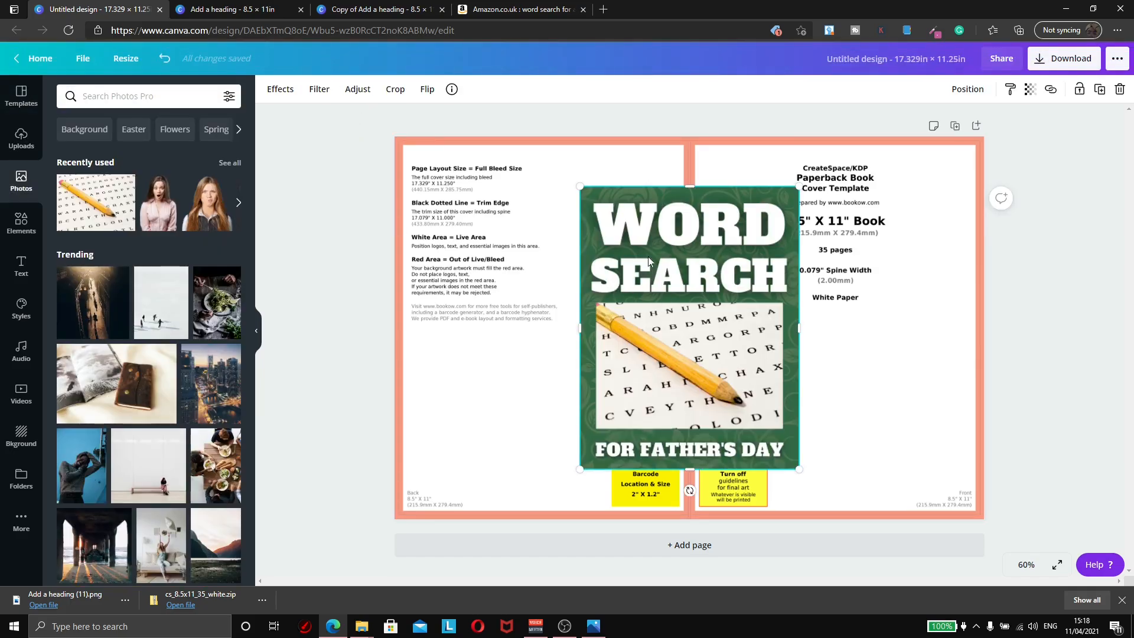
pyautogui.click(277, 9)
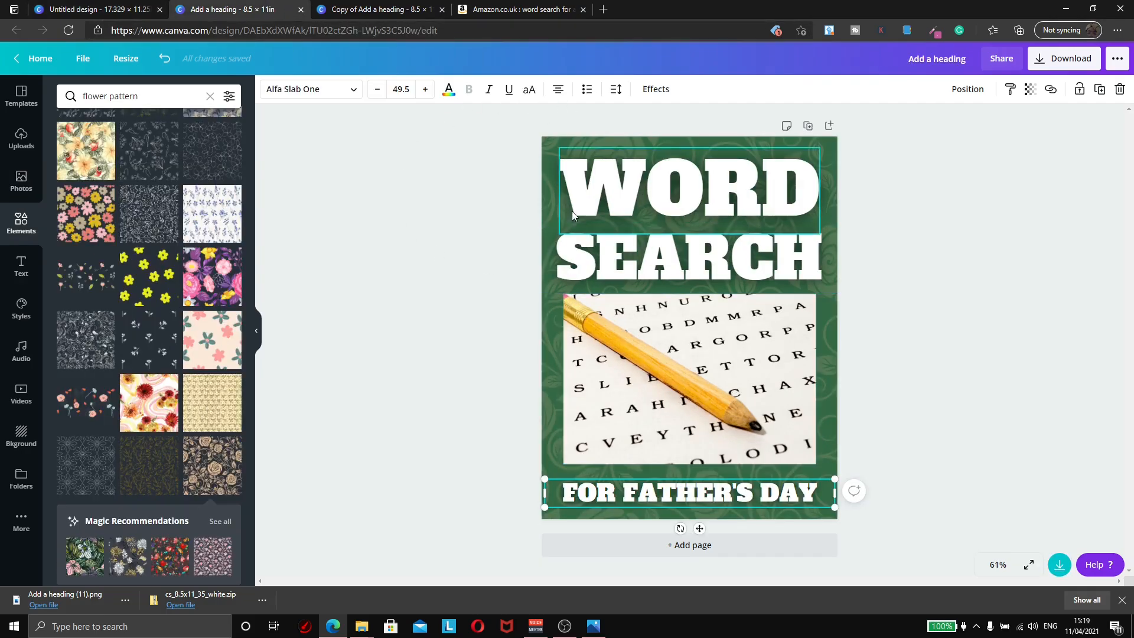
pyautogui.click(92, 9)
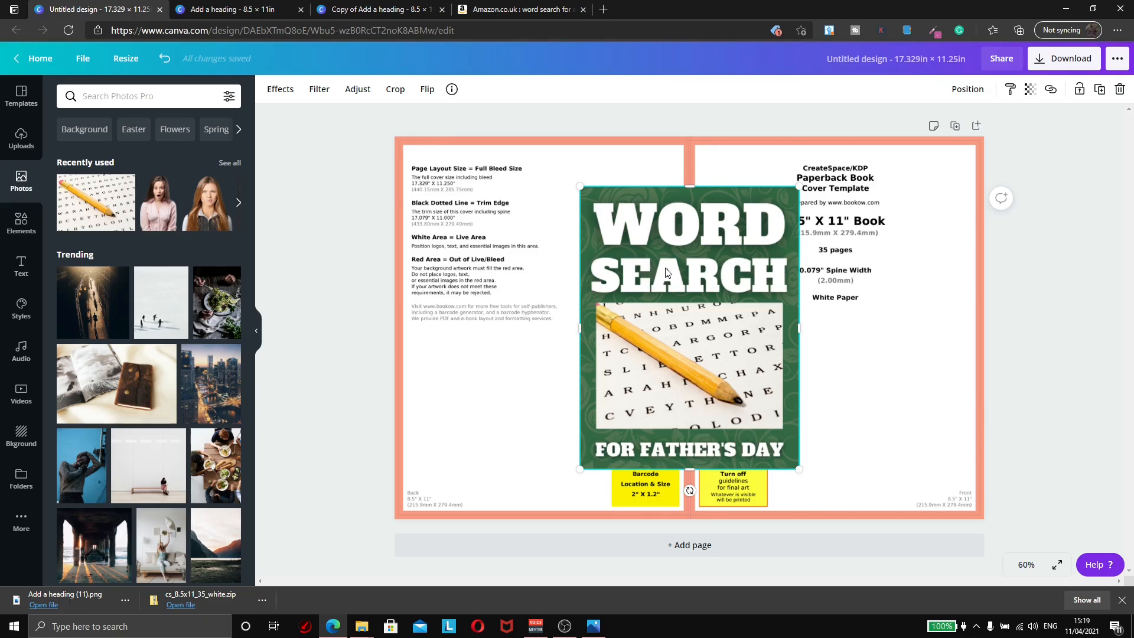
# Step: Move and resize the word-search image to fill the template's front-cover half
pyautogui.moveTo(689, 258); pyautogui.dragTo(863, 211)
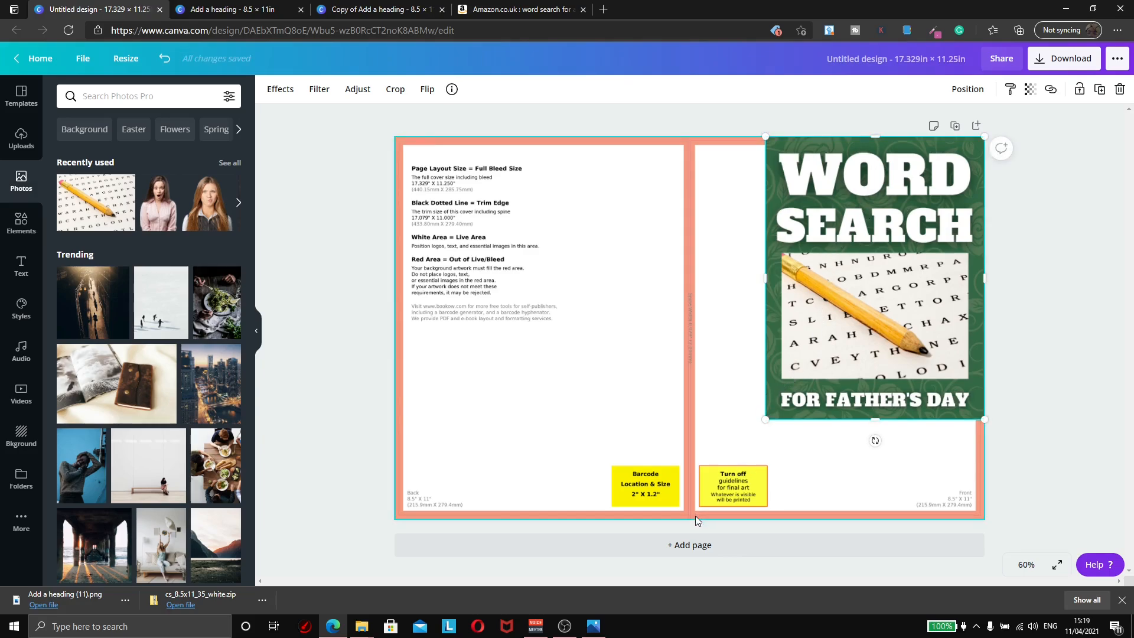
pyautogui.moveTo(765, 420); pyautogui.dragTo(689, 518)
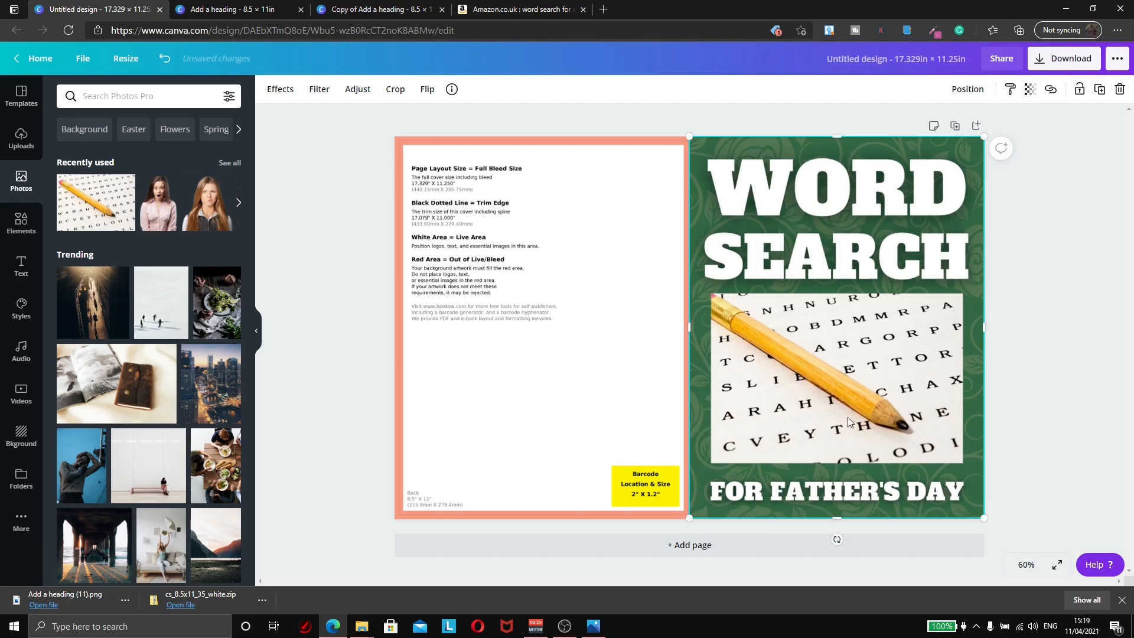
pyautogui.click(1031, 286)
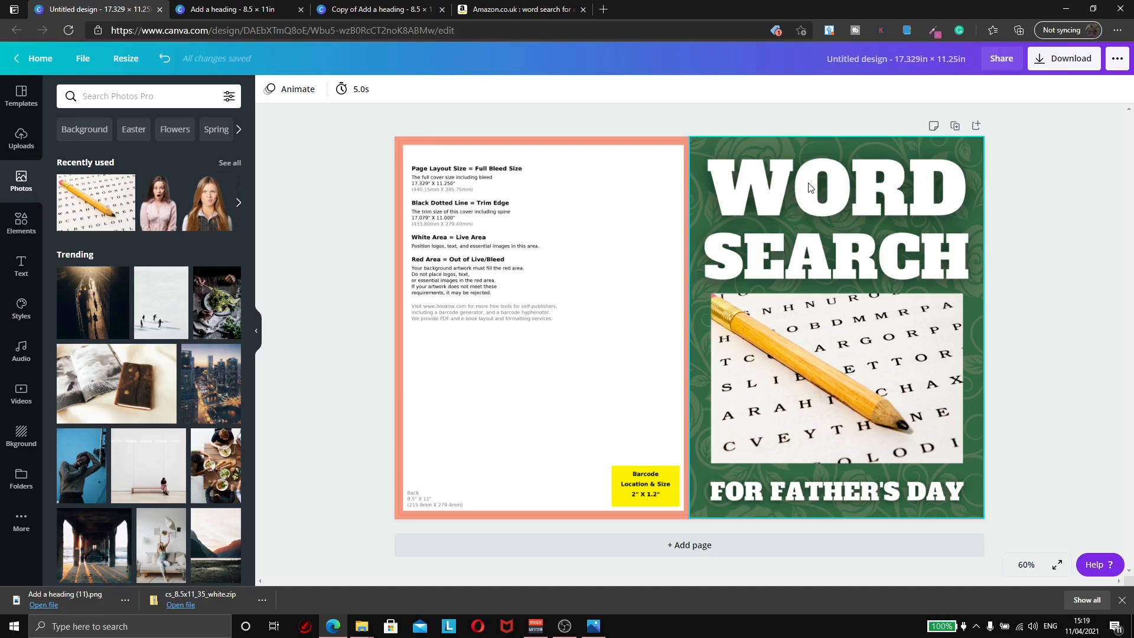
pyautogui.moveTo(845, 223); pyautogui.dragTo(807, 240)
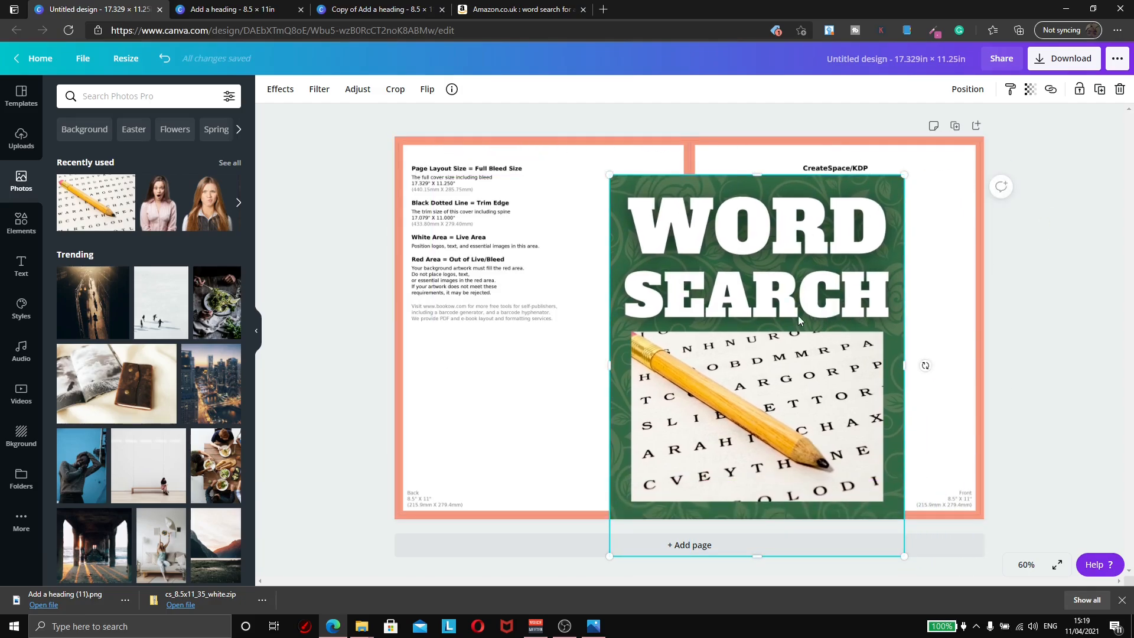
pyautogui.moveTo(791, 284); pyautogui.dragTo(846, 195)
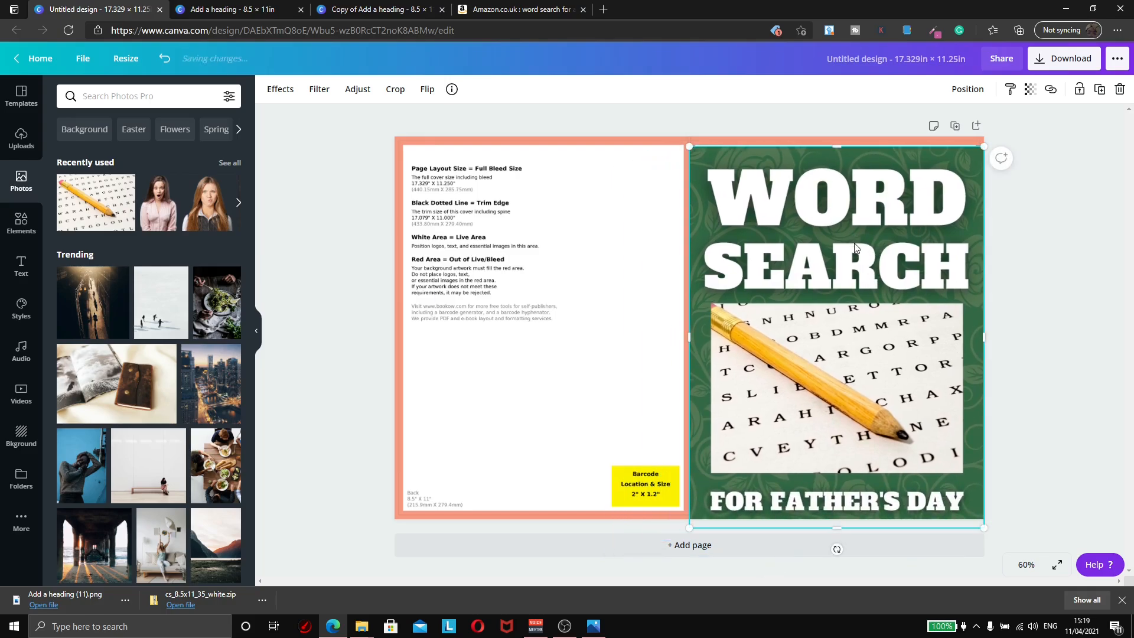
pyautogui.moveTo(880, 265)
pyautogui.mouseDown()
pyautogui.moveTo(862, 264)
pyautogui.moveTo(885, 252)
pyautogui.mouseUp()
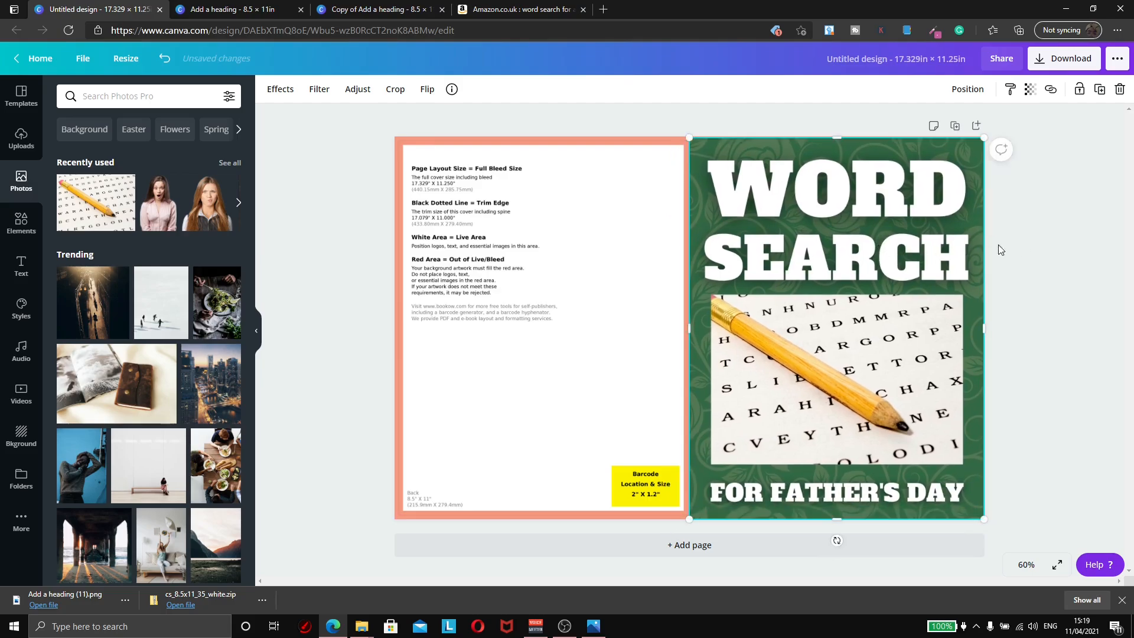
pyautogui.click(996, 254)
pyautogui.click(890, 274)
# Step: Fade the cover image's transparency to check its alignment against the template guides
pyautogui.click(1031, 90)
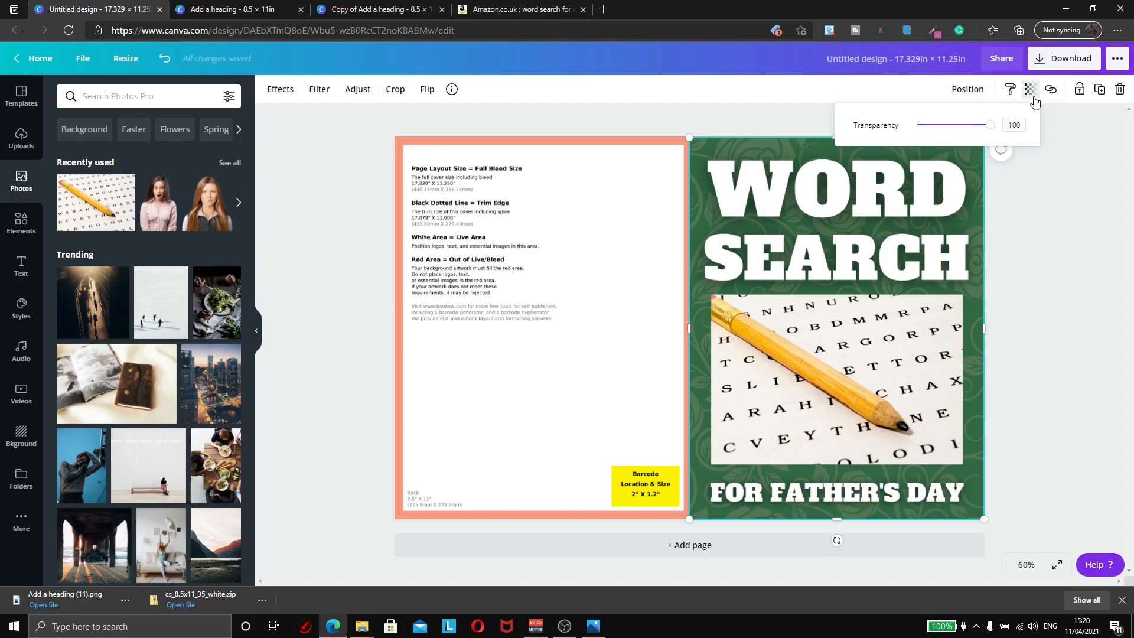
pyautogui.moveTo(992, 126)
pyautogui.mouseDown()
pyautogui.moveTo(968, 131)
pyautogui.moveTo(1004, 139)
pyautogui.moveTo(975, 139)
pyautogui.mouseUp()
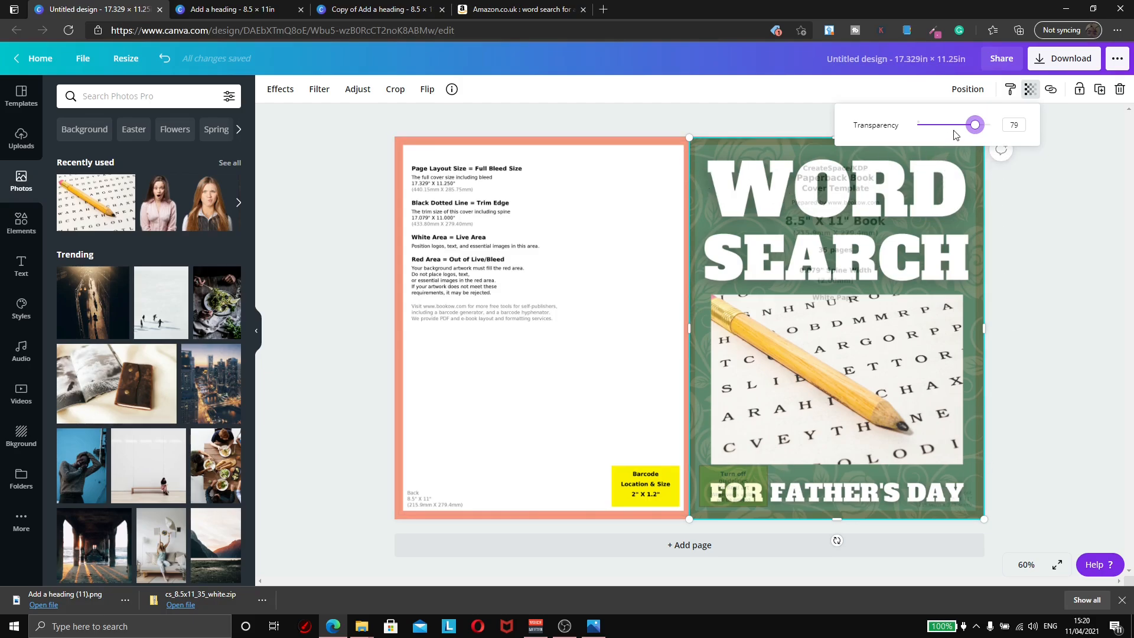
pyautogui.moveTo(974, 125); pyautogui.dragTo(956, 134)
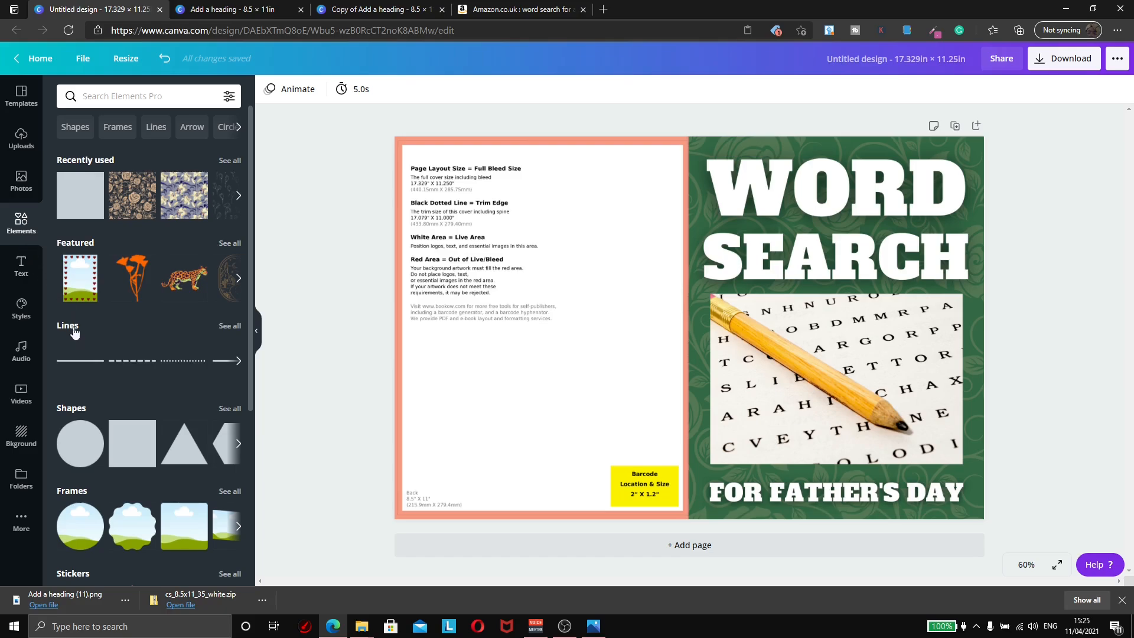
# Step: Add a square shape and position it near the top of the back cover
pyautogui.click(131, 447)
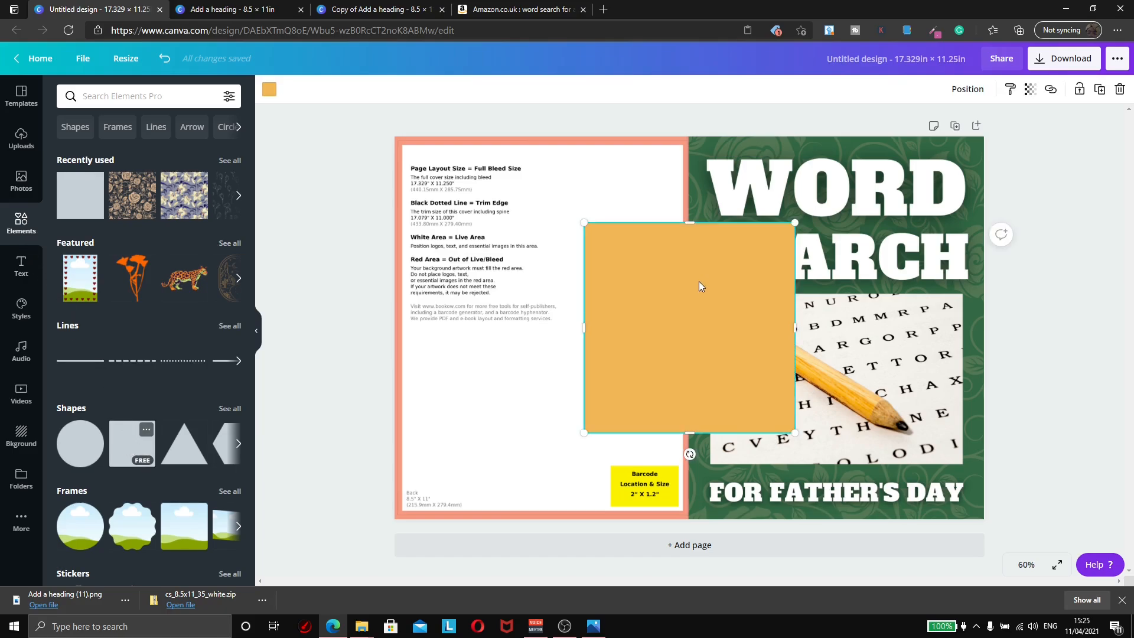
pyautogui.moveTo(699, 282); pyautogui.dragTo(555, 235)
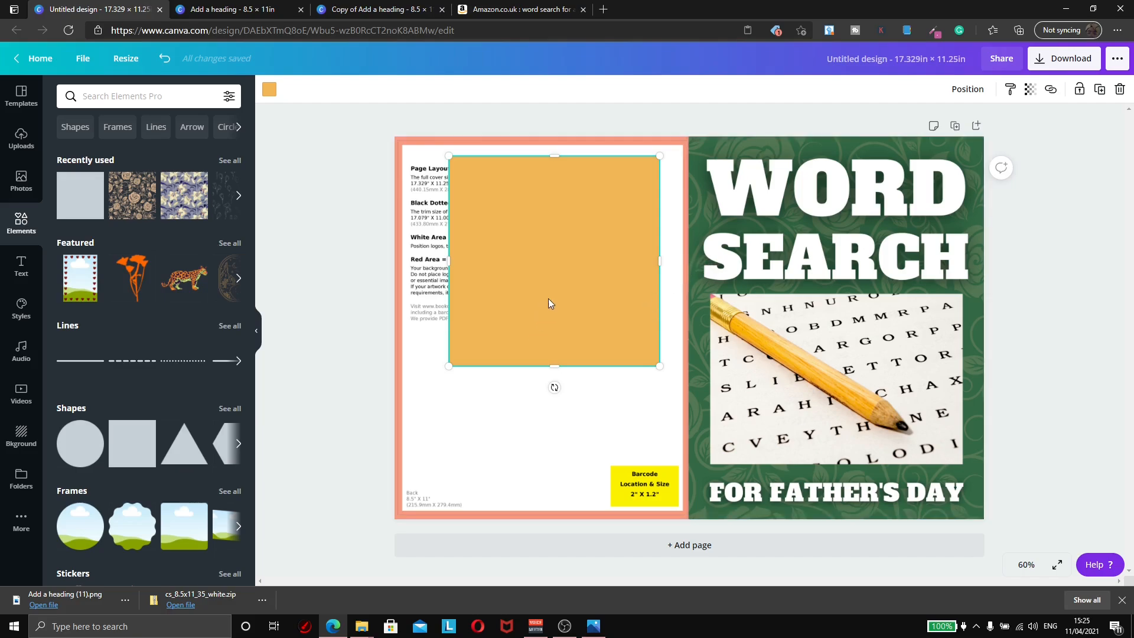
pyautogui.moveTo(551, 254); pyautogui.dragTo(572, 238)
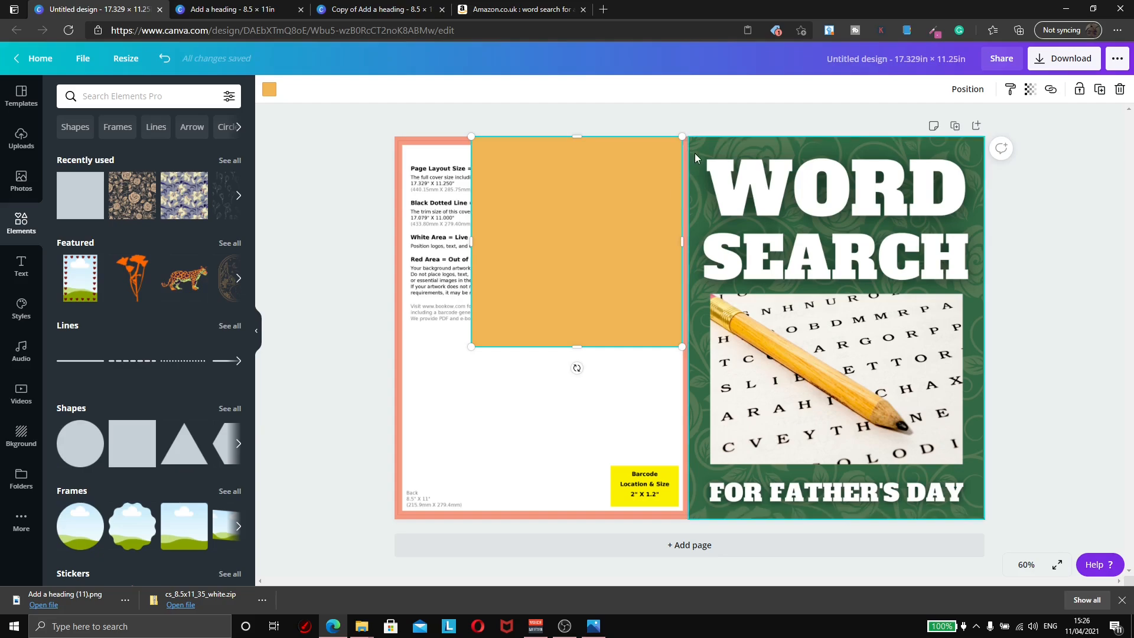
pyautogui.click(616, 402)
pyautogui.click(623, 287)
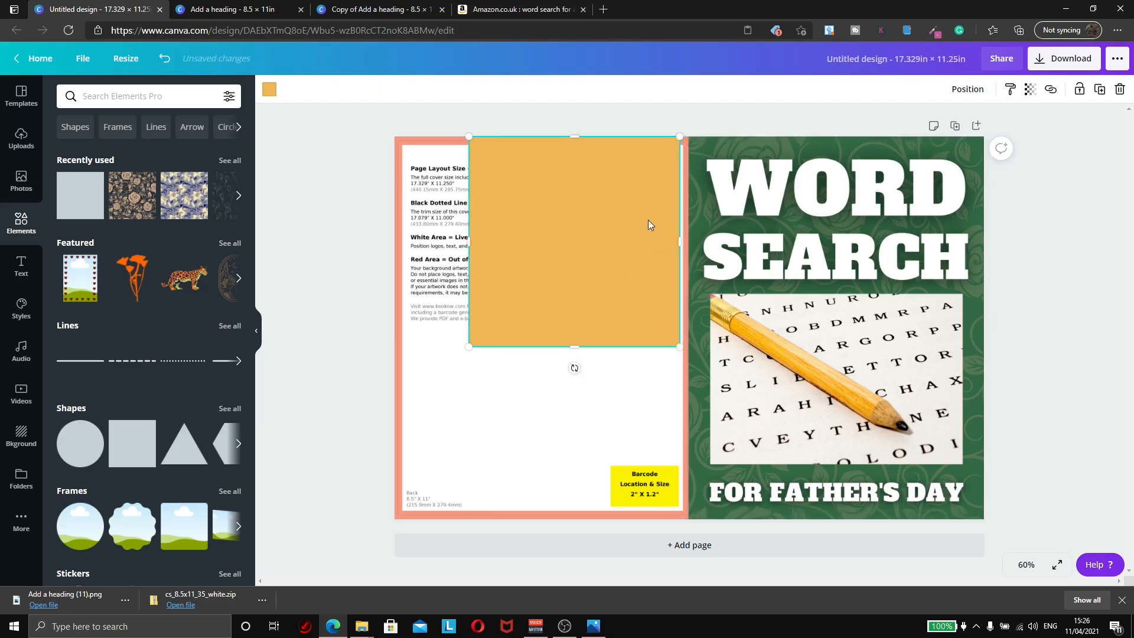
pyautogui.click(687, 243)
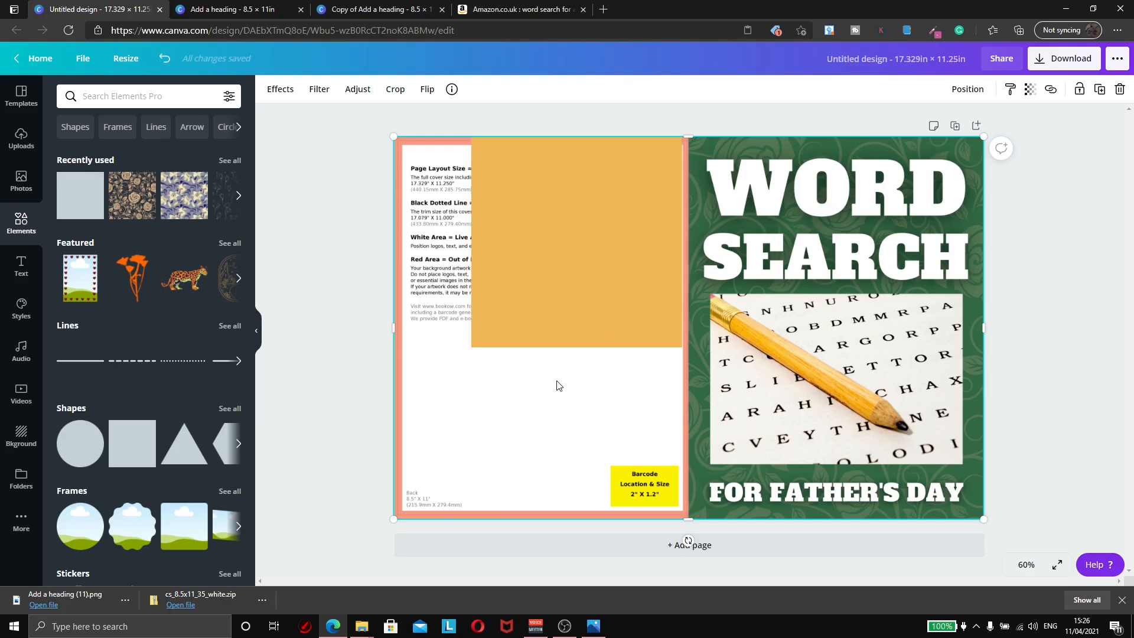
pyautogui.click(561, 309)
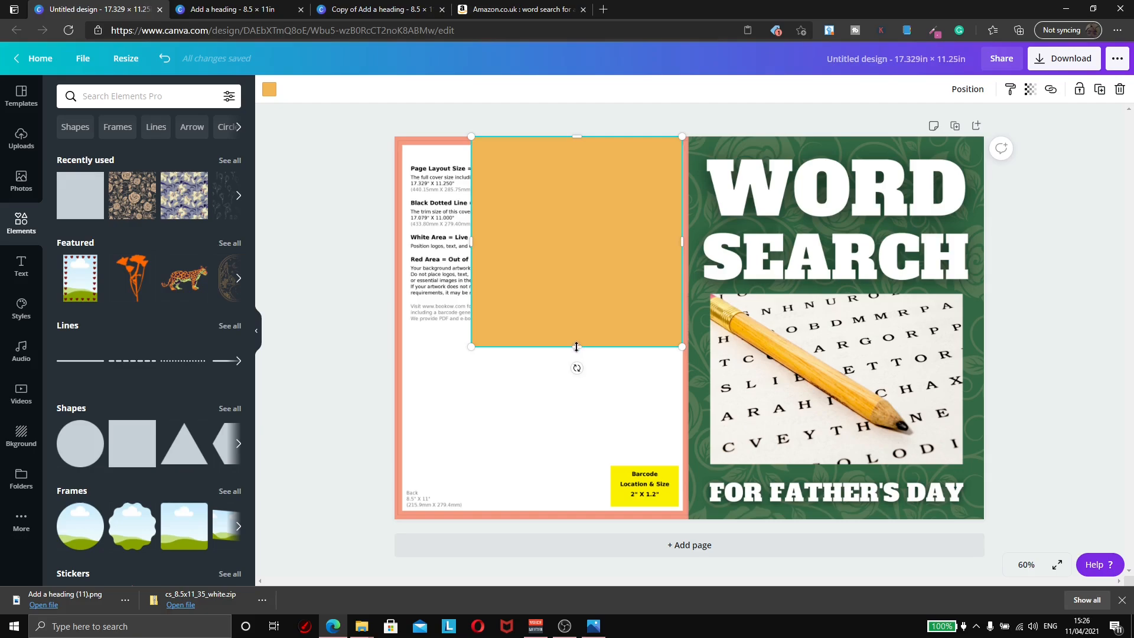
# Step: Stretch the orange rectangle down and left to cover the whole back-cover panel
pyautogui.moveTo(577, 347); pyautogui.dragTo(564, 514)
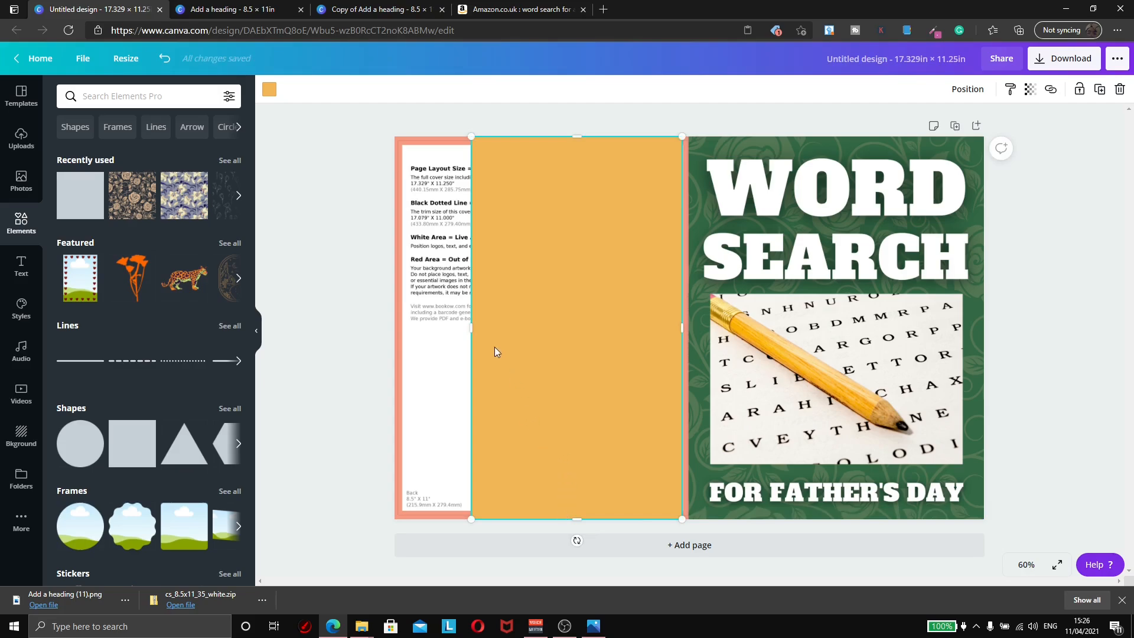
pyautogui.moveTo(469, 326); pyautogui.dragTo(394, 335)
pyautogui.click(357, 341)
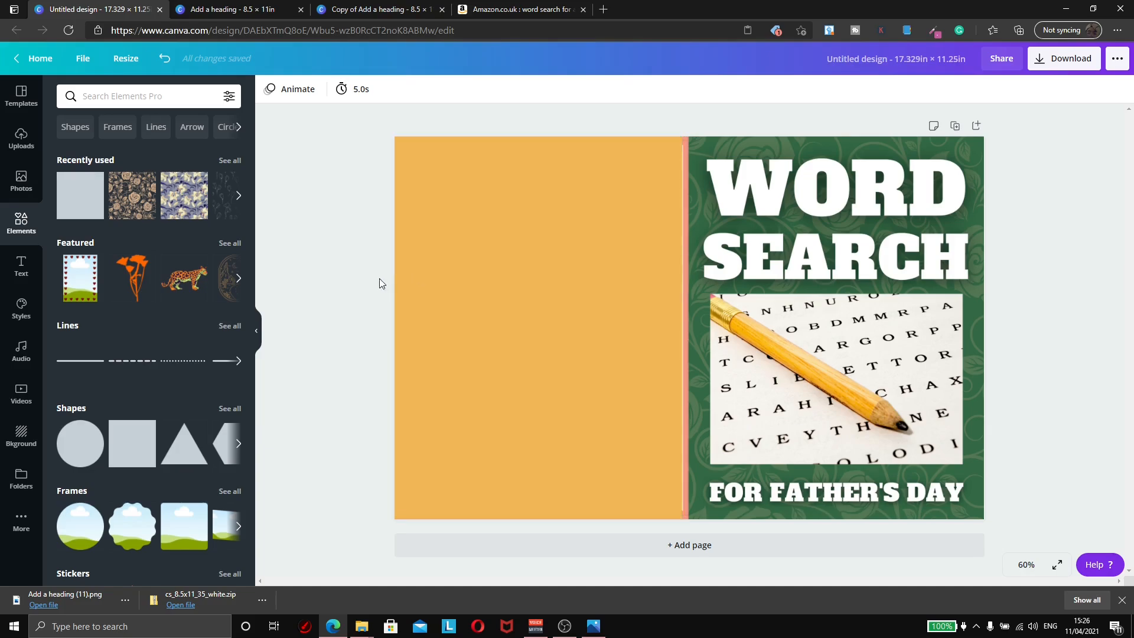
pyautogui.click(494, 200)
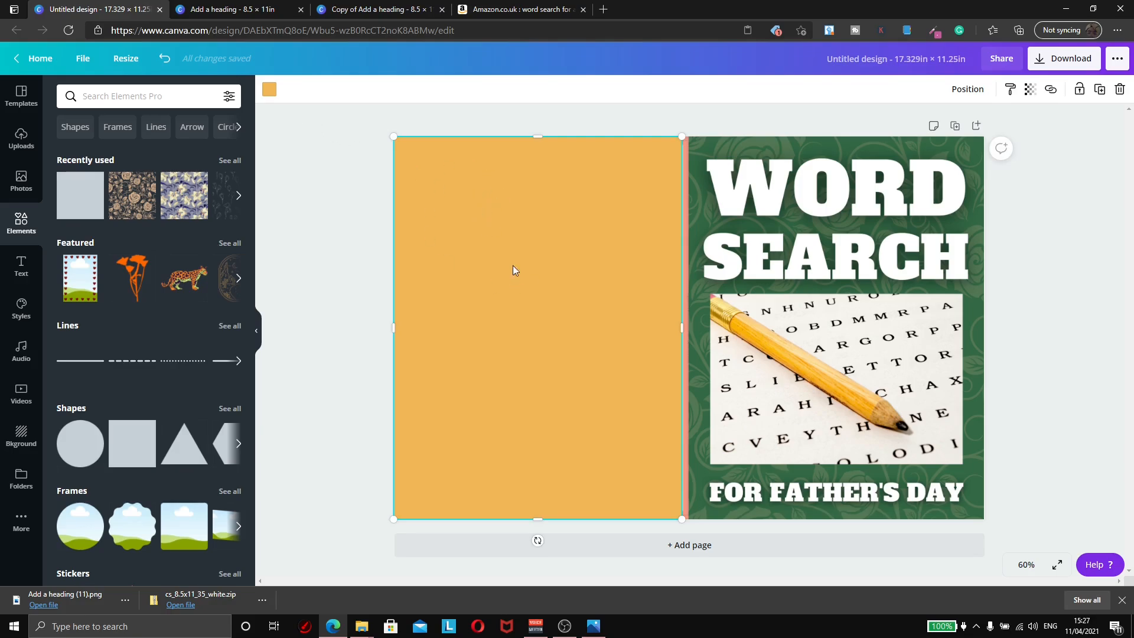
pyautogui.click(271, 90)
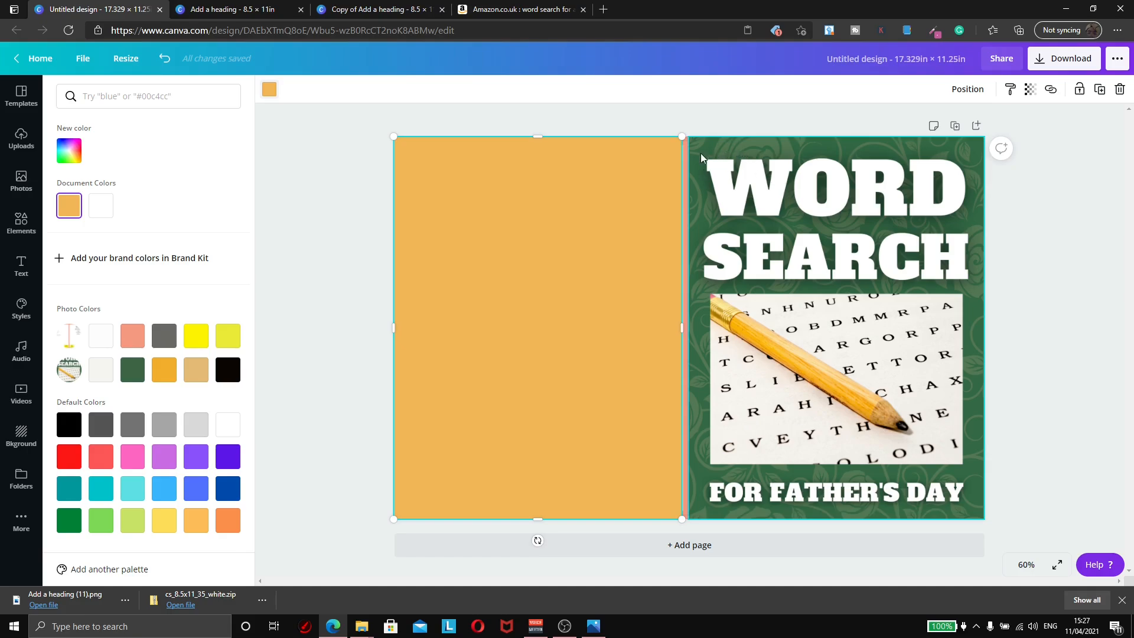
# Step: Recolour the back-cover rectangle dark green to match the front, then return to the Add a heading design
pyautogui.click(132, 371)
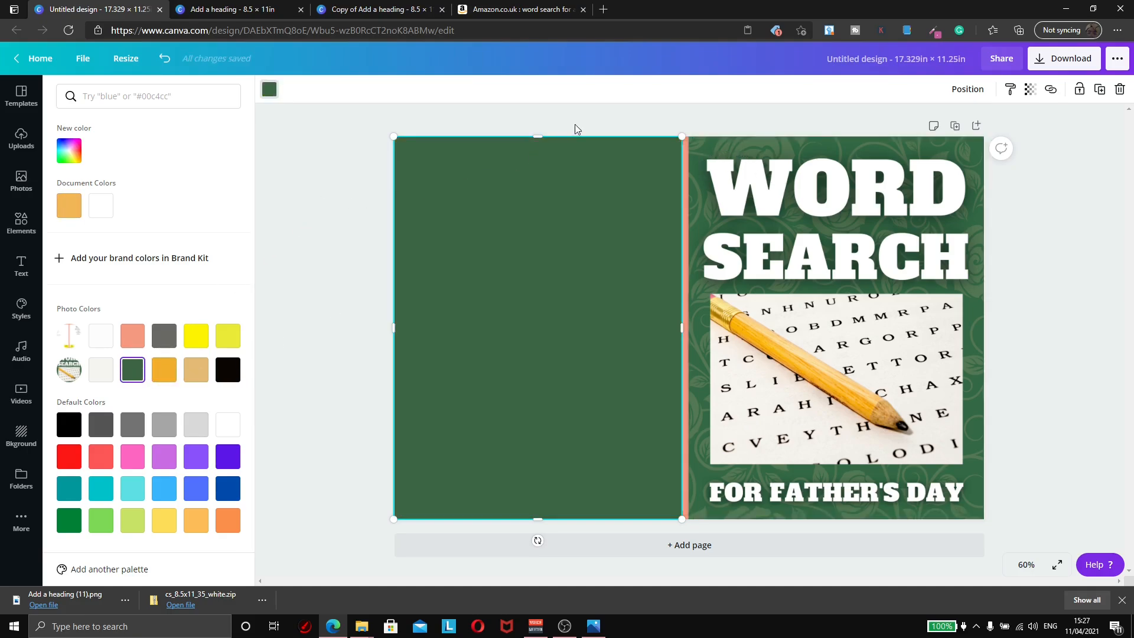
pyautogui.click(307, 186)
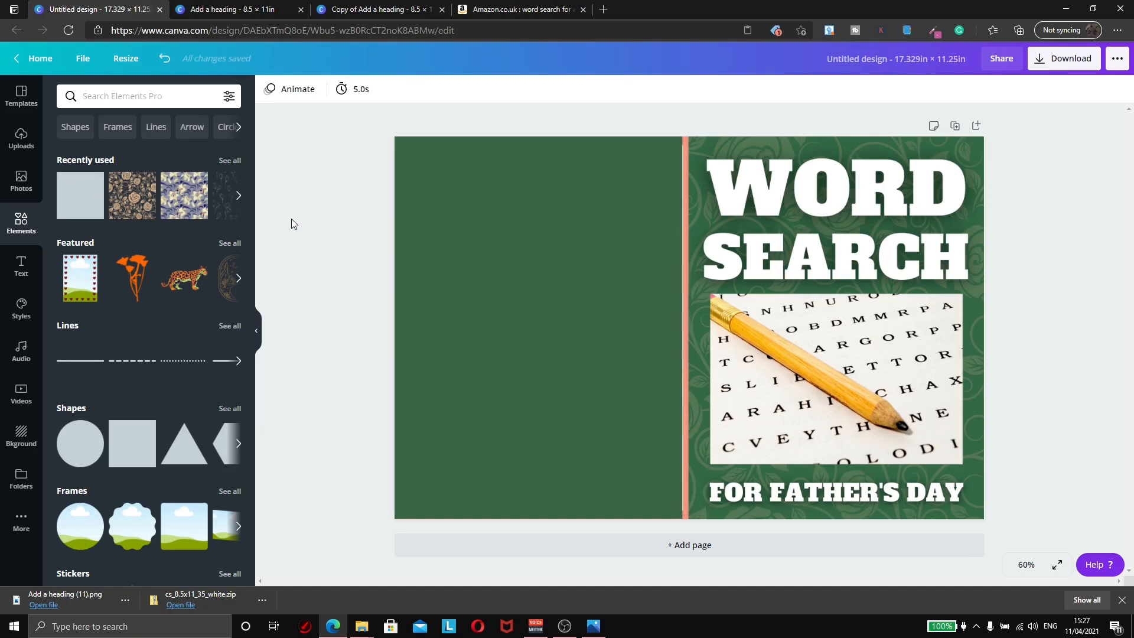
pyautogui.click(263, 11)
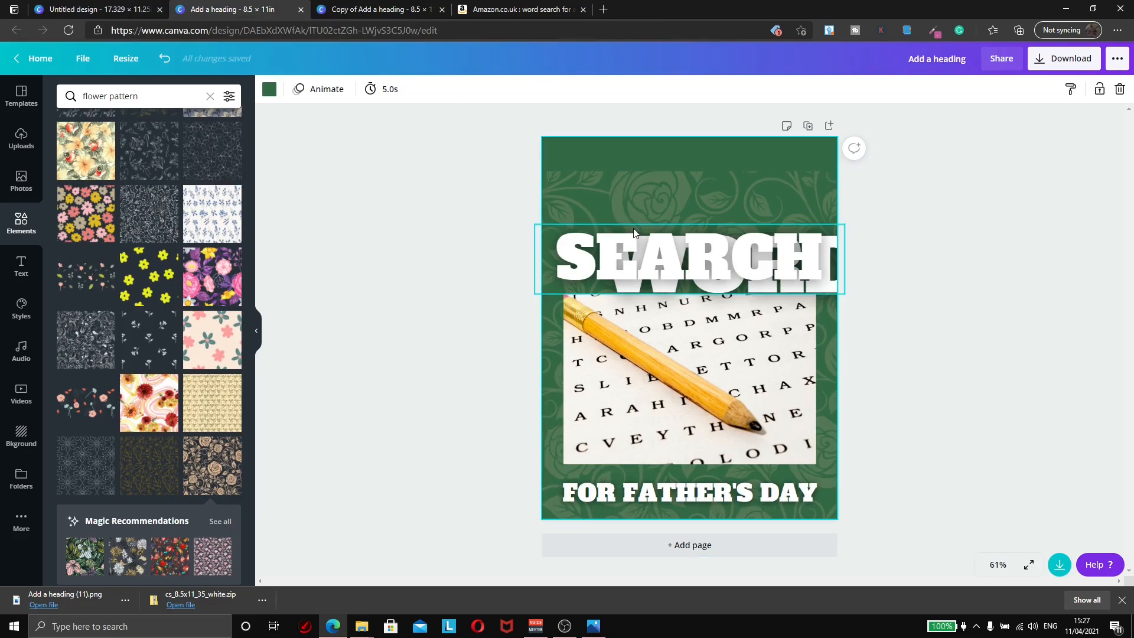
# Step: Nudge the green rose-pattern image upward and copy it
pyautogui.moveTo(631, 196); pyautogui.dragTo(644, 172)
pyautogui.rightClick(648, 179)
pyautogui.click(664, 200)
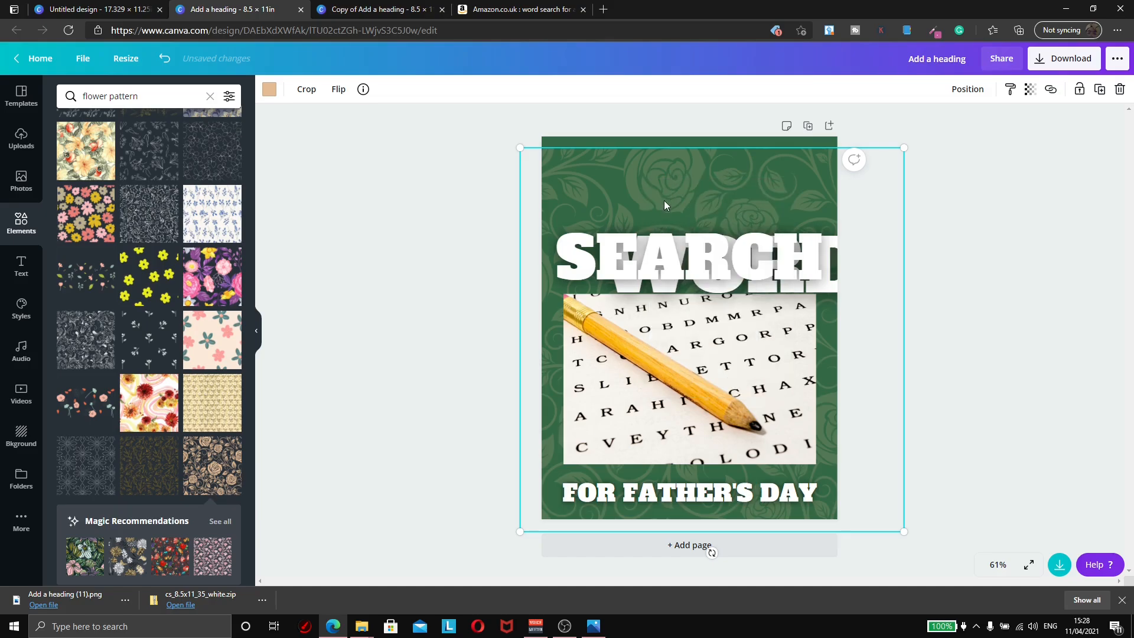
# Step: Paste the rose pattern onto the wraparound's back panel, fit it to the left half, and delete the salmon element
pyautogui.click(89, 9)
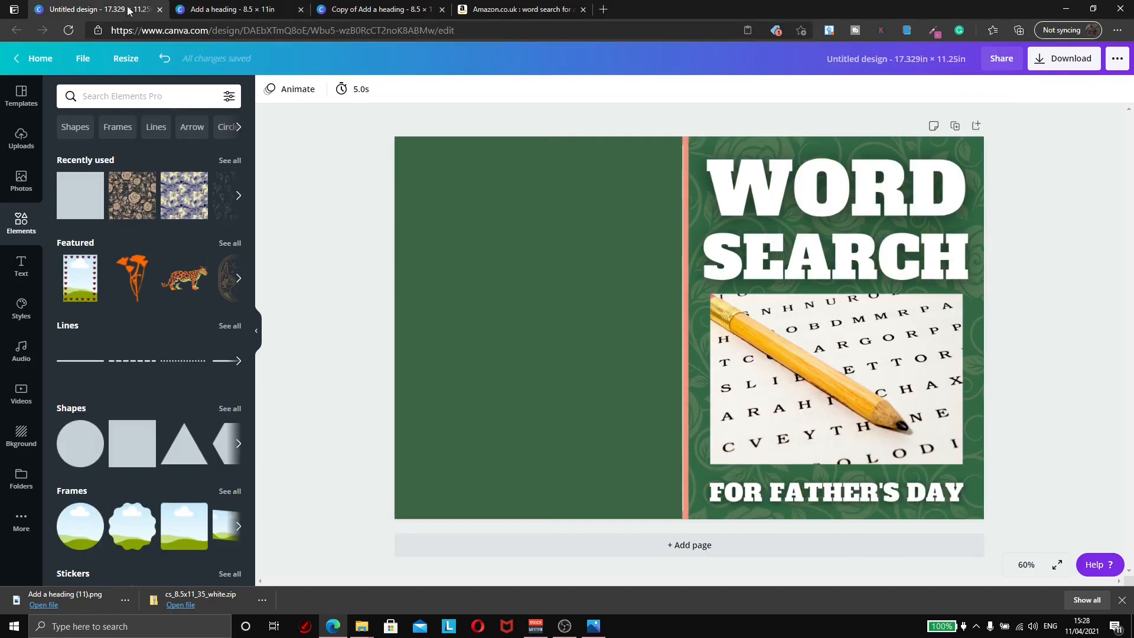
pyautogui.click(483, 215)
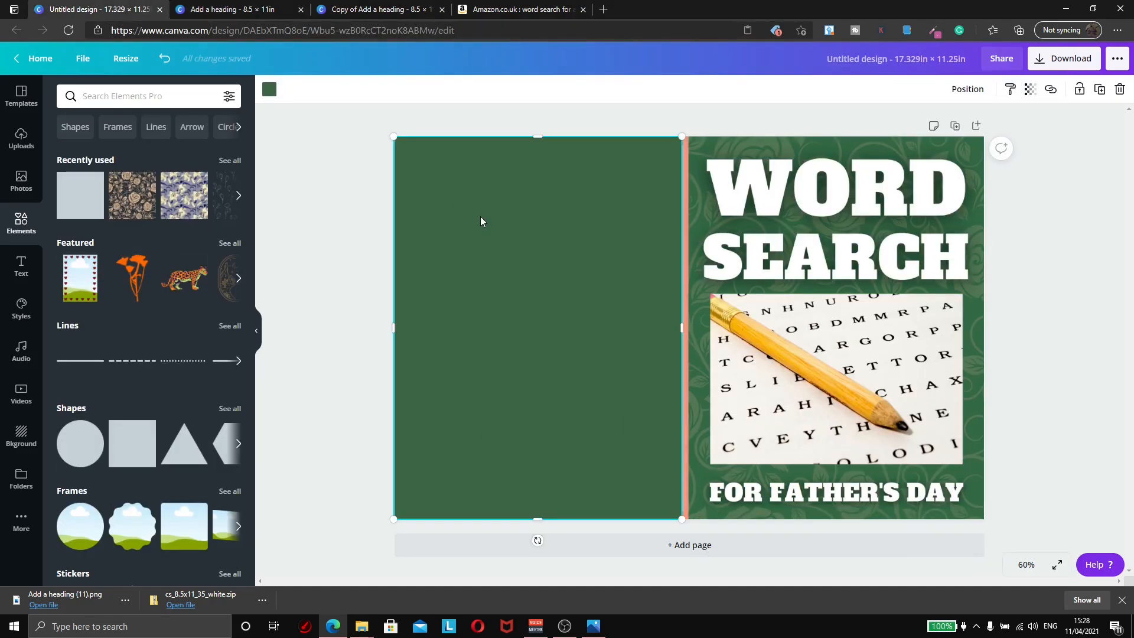
pyautogui.rightClick(481, 217)
pyautogui.click(527, 257)
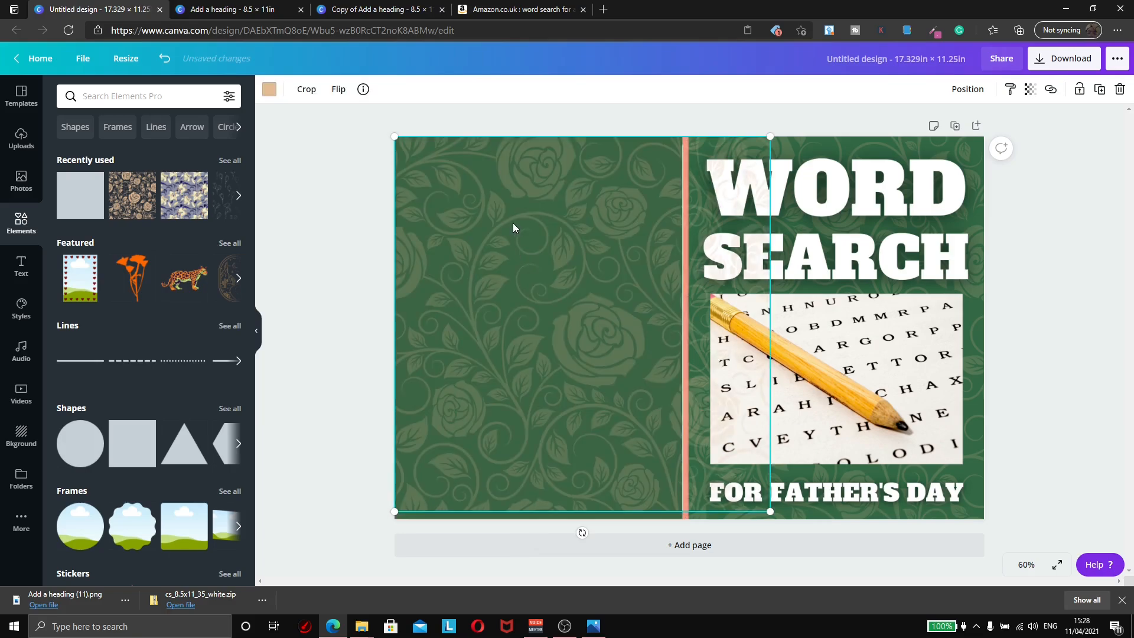
pyautogui.moveTo(520, 222); pyautogui.dragTo(527, 230)
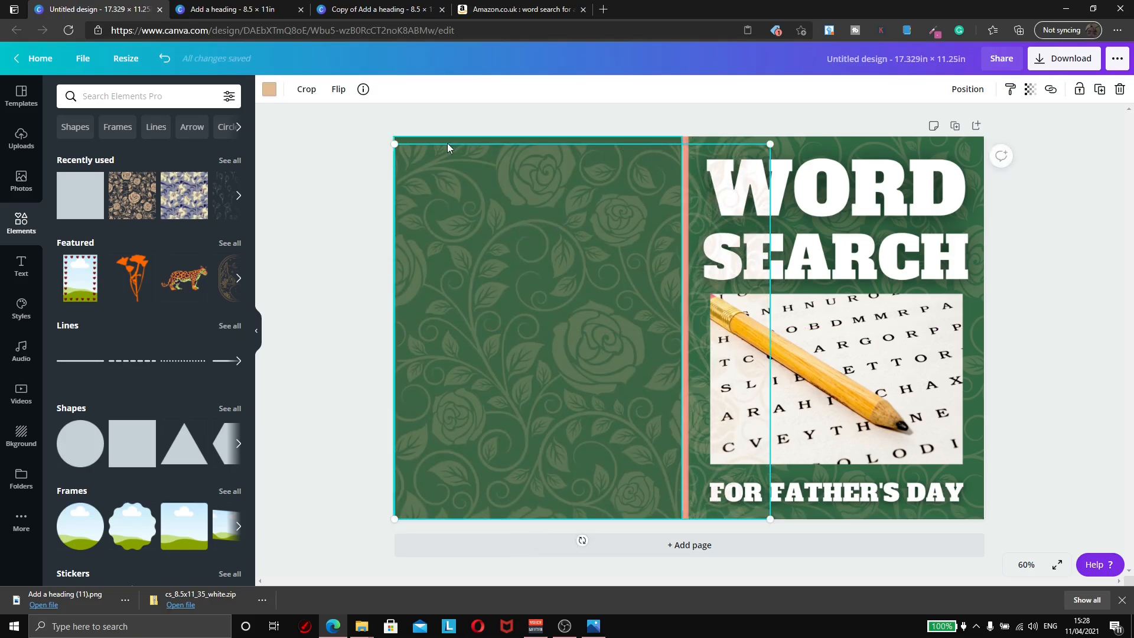
pyautogui.moveTo(769, 144); pyautogui.dragTo(792, 200)
pyautogui.click(1022, 255)
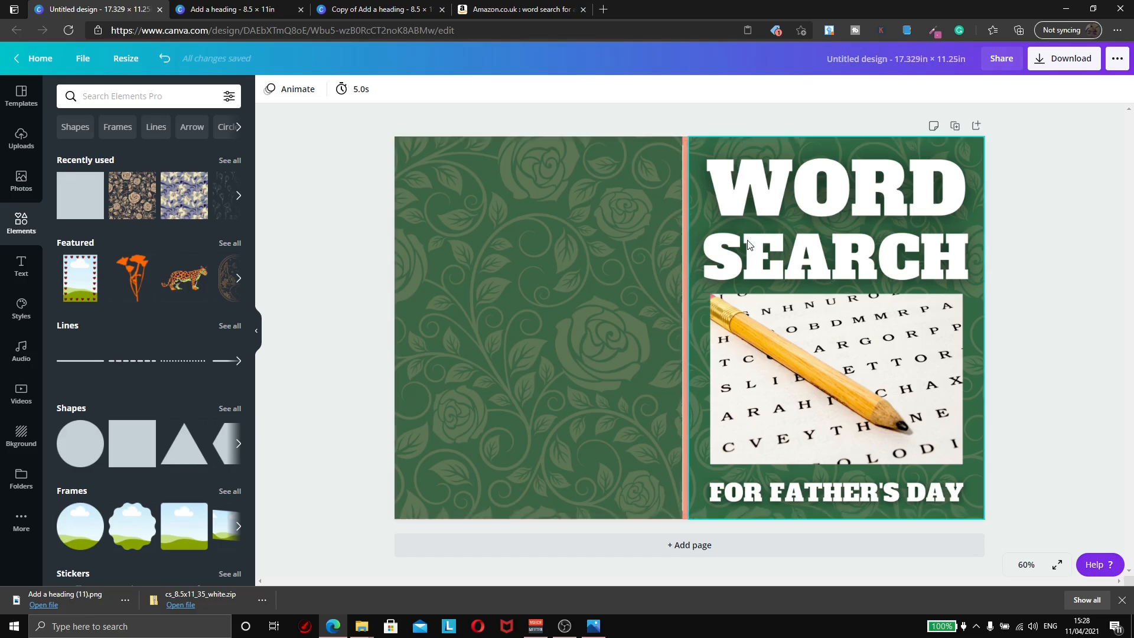
pyautogui.click(685, 280)
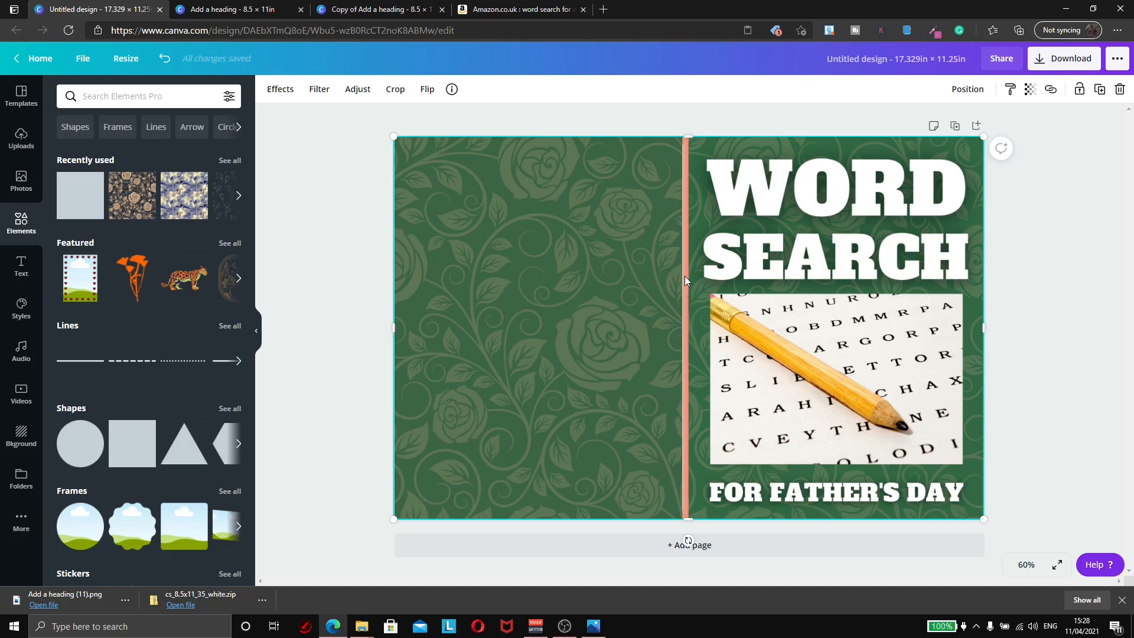
pyautogui.press('Delete')
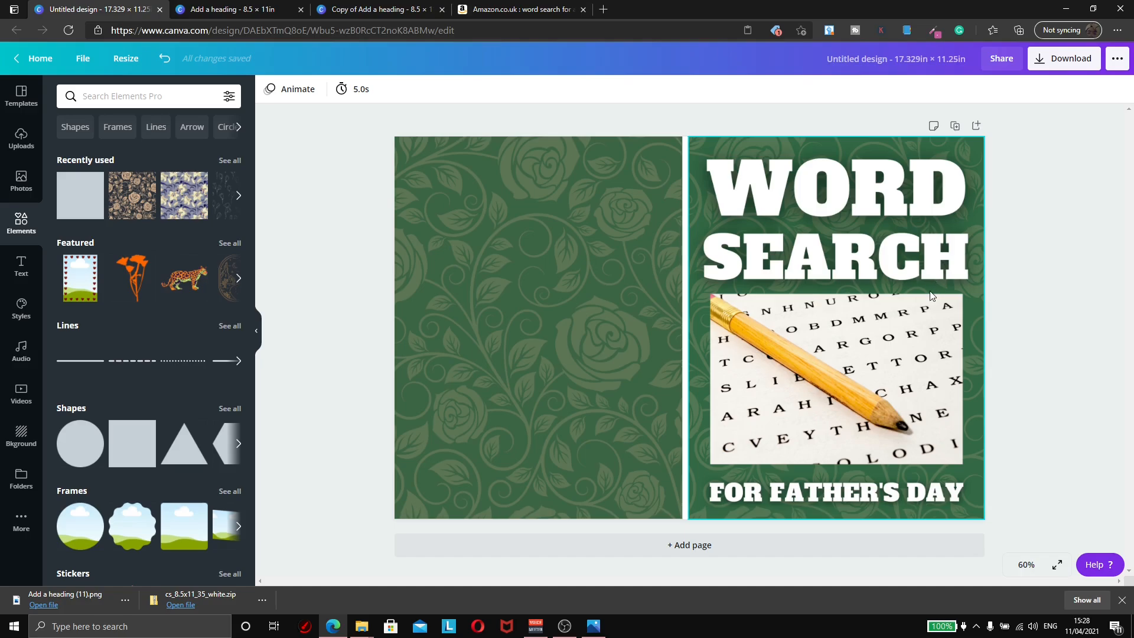
# Step: Set the page background behind the spine strip to a custom muted green, #648260
pyautogui.click(684, 300)
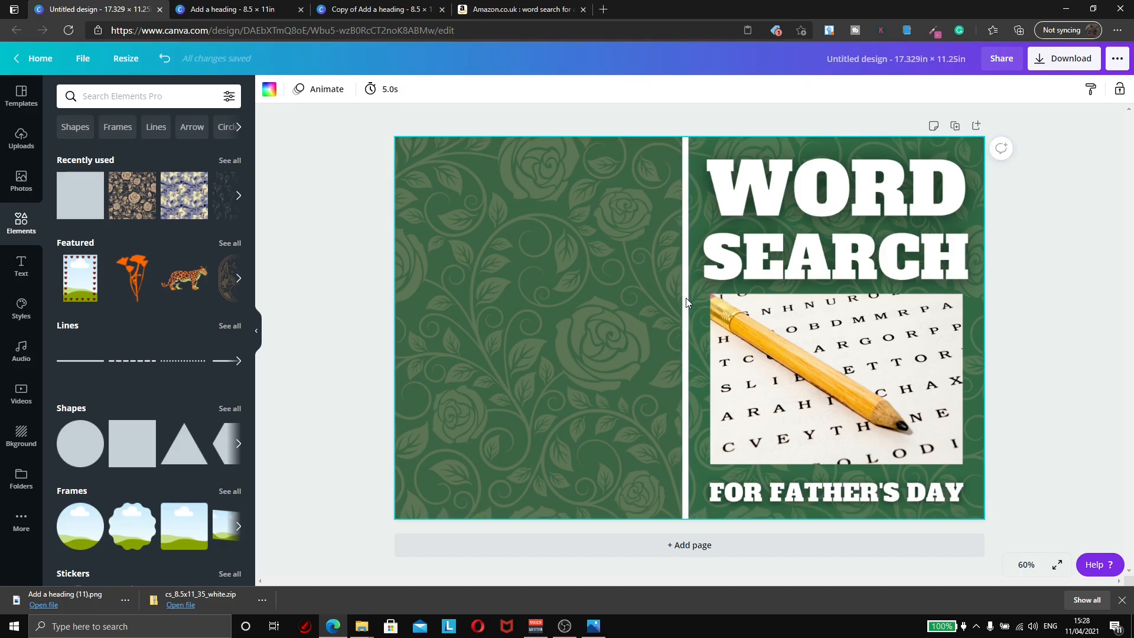
pyautogui.click(269, 89)
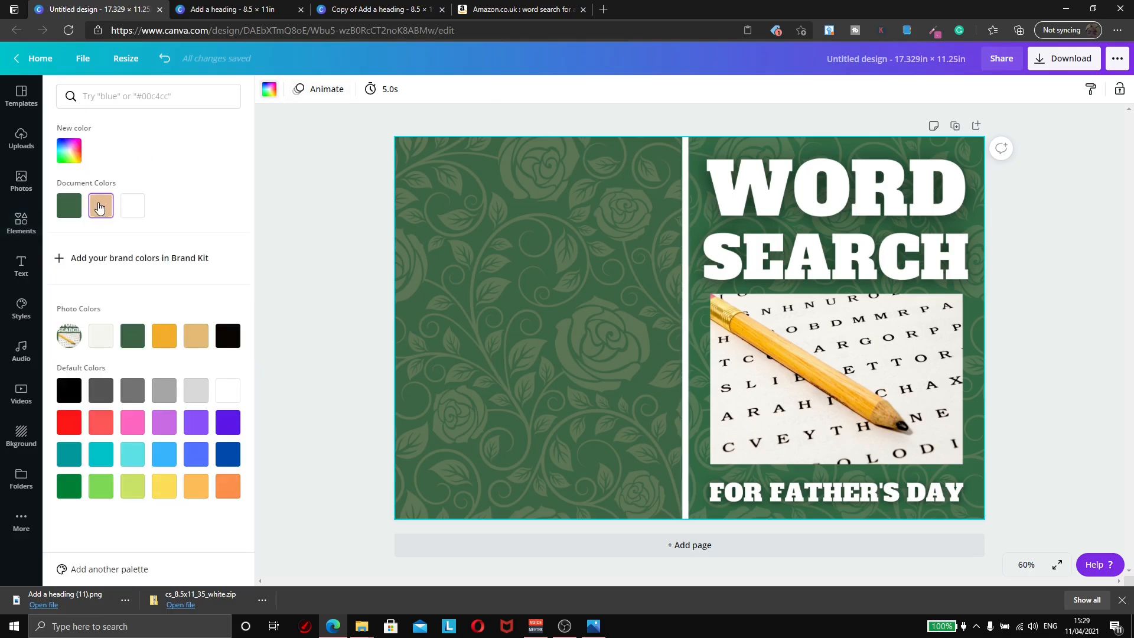
pyautogui.click(70, 150)
pyautogui.click(151, 195)
pyautogui.moveTo(151, 196); pyautogui.dragTo(107, 209)
pyautogui.click(119, 253)
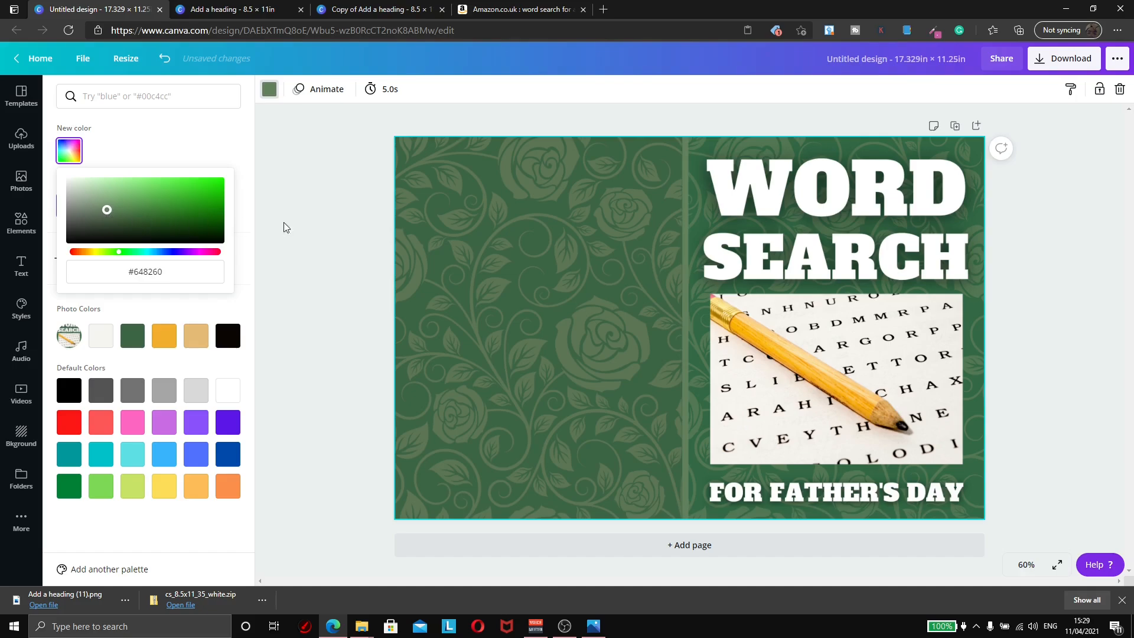
pyautogui.click(1078, 261)
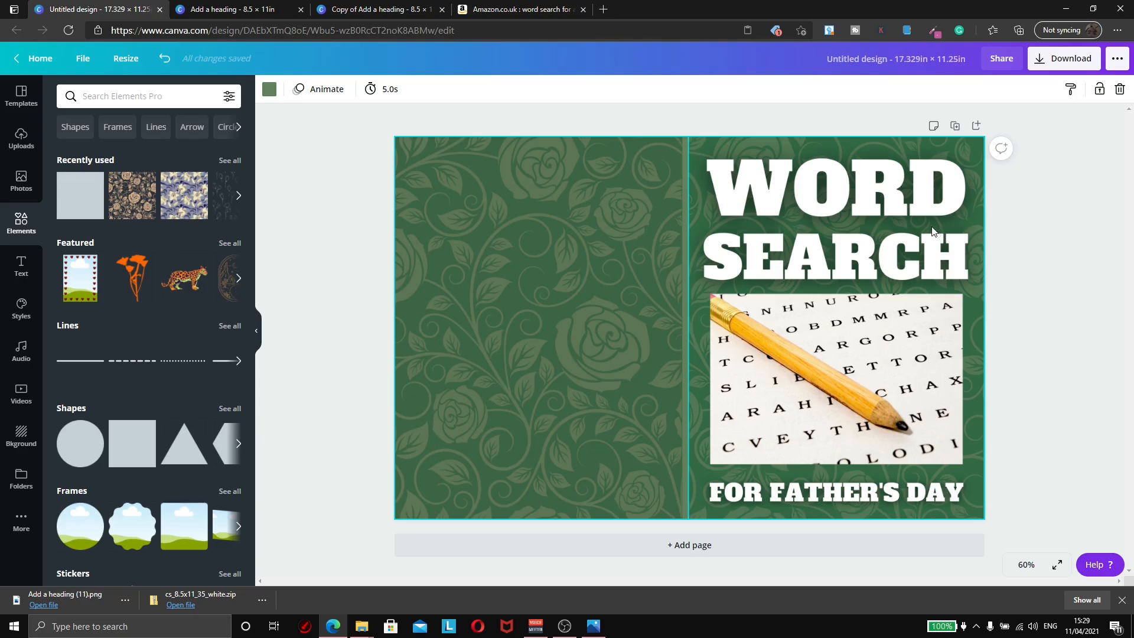
pyautogui.click(1059, 59)
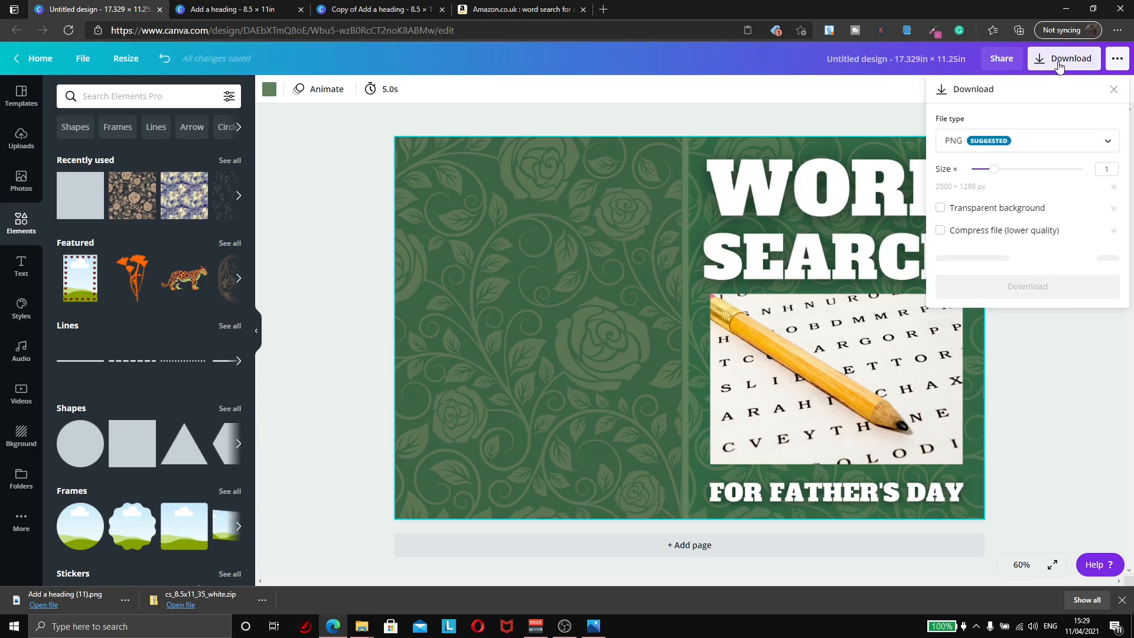
pyautogui.click(1018, 145)
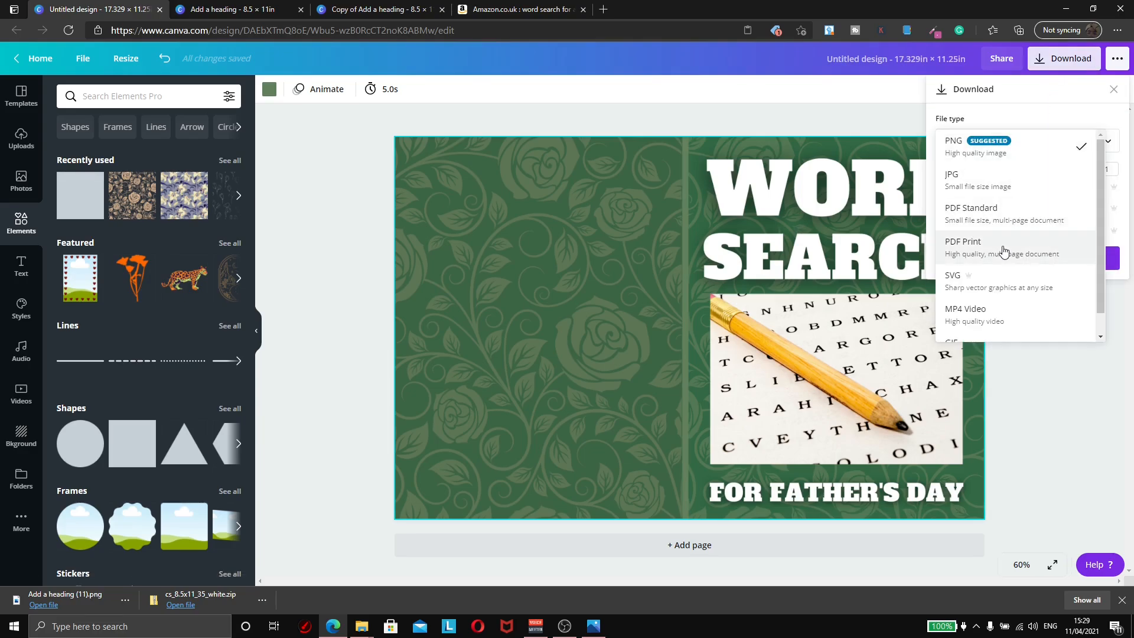
pyautogui.click(1047, 386)
pyautogui.click(1050, 386)
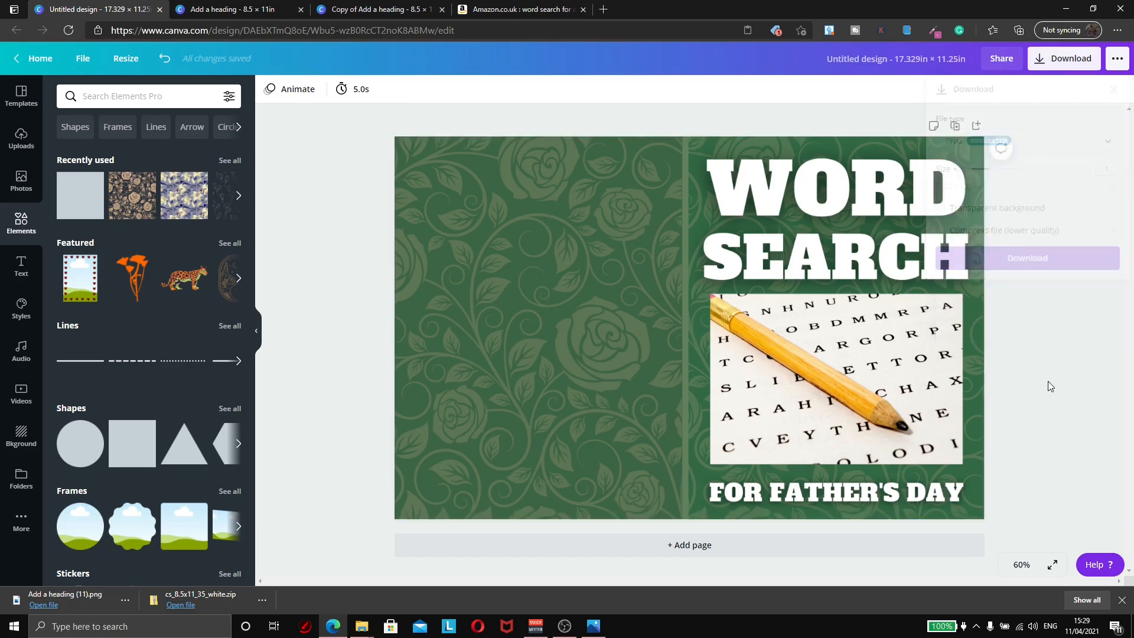